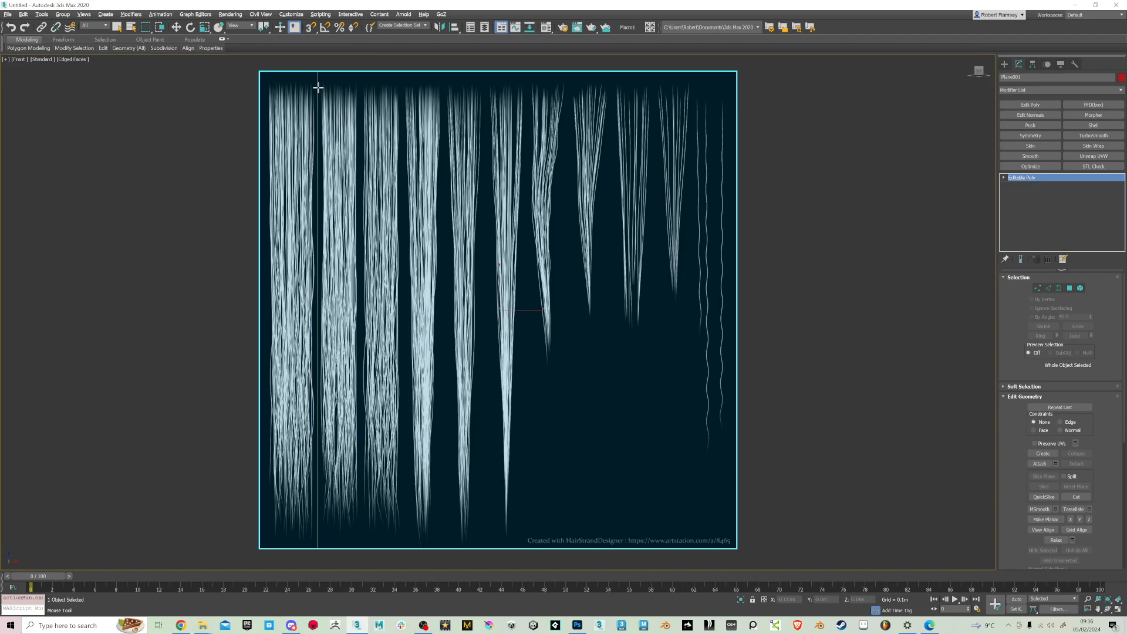
Insert ten vertical edge loops across the textured plane, one in each gap between neighbouring hair strands
left_click(318, 88)
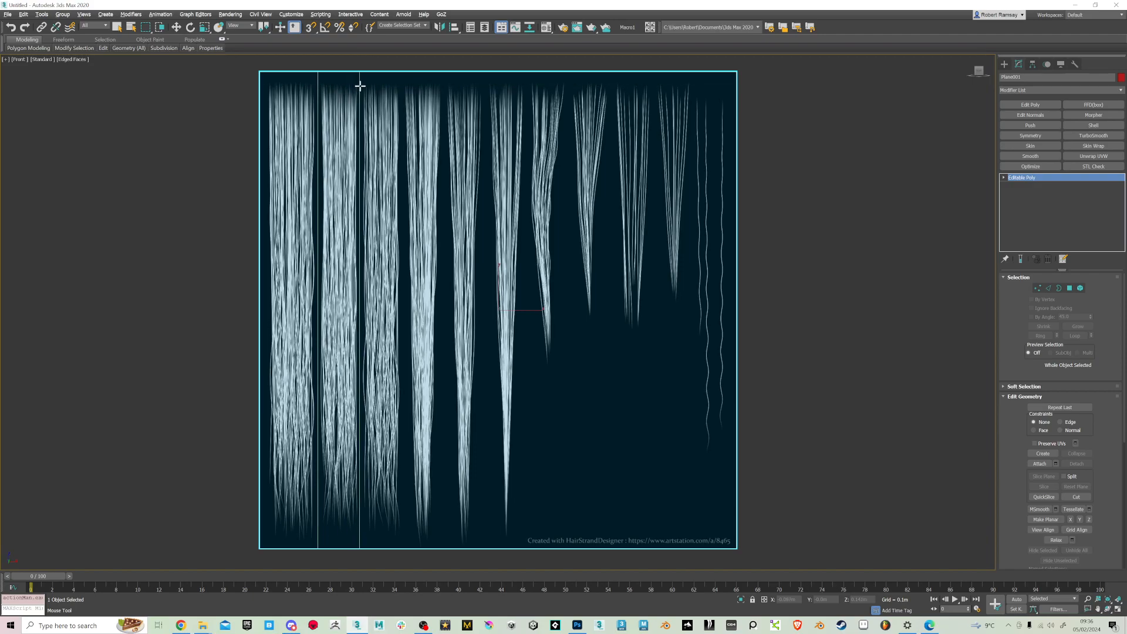
left_click(361, 86)
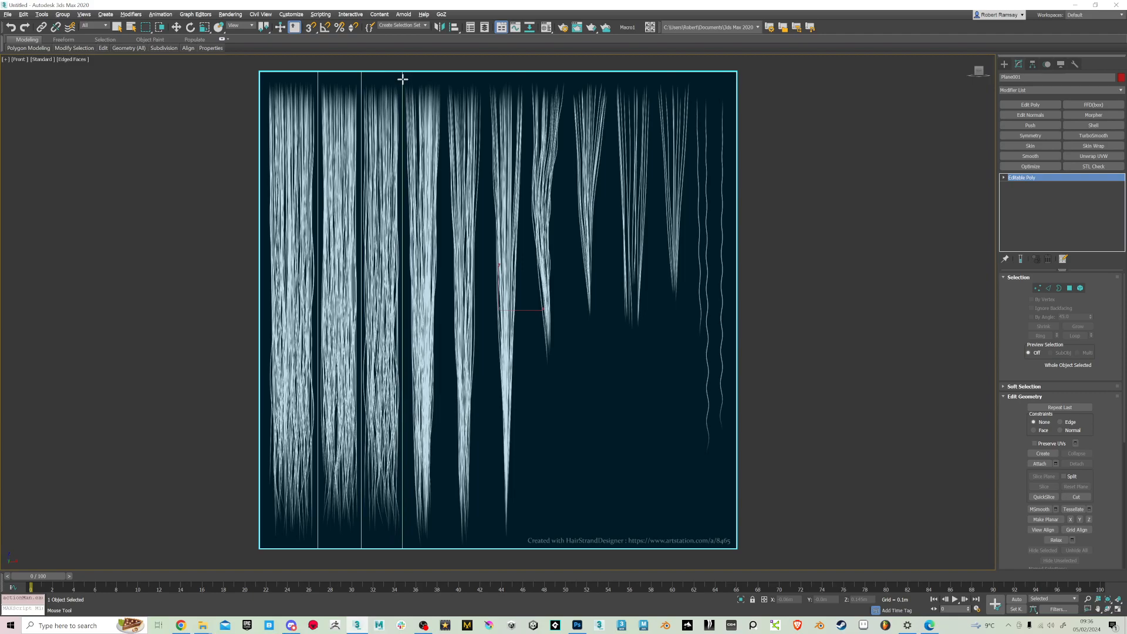
left_click(402, 78)
left_click(444, 80)
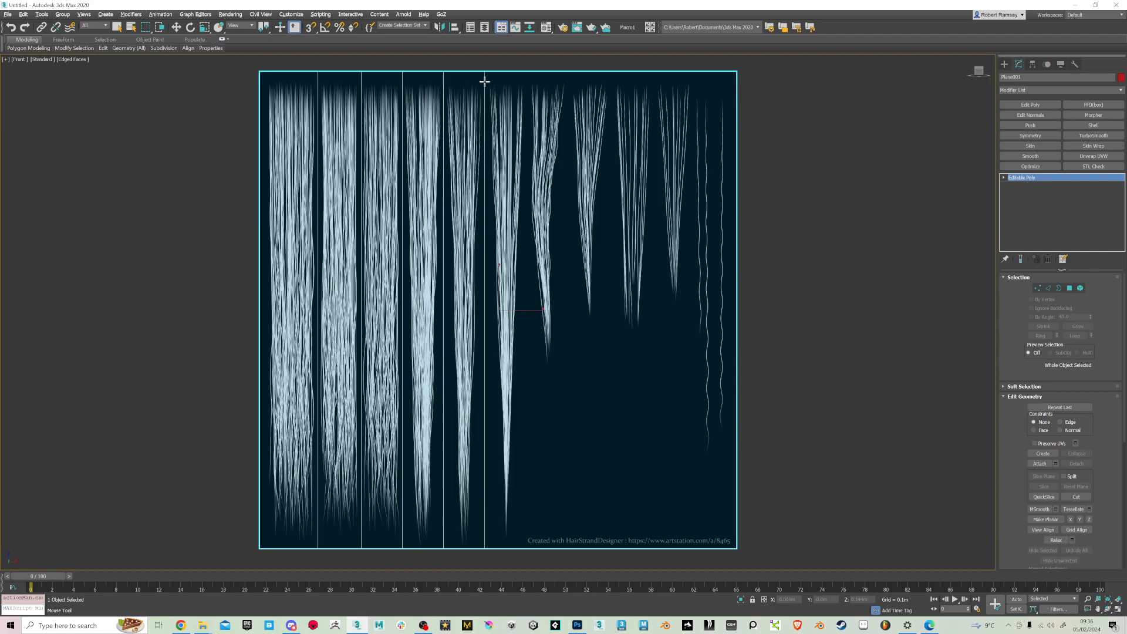
left_click(486, 81)
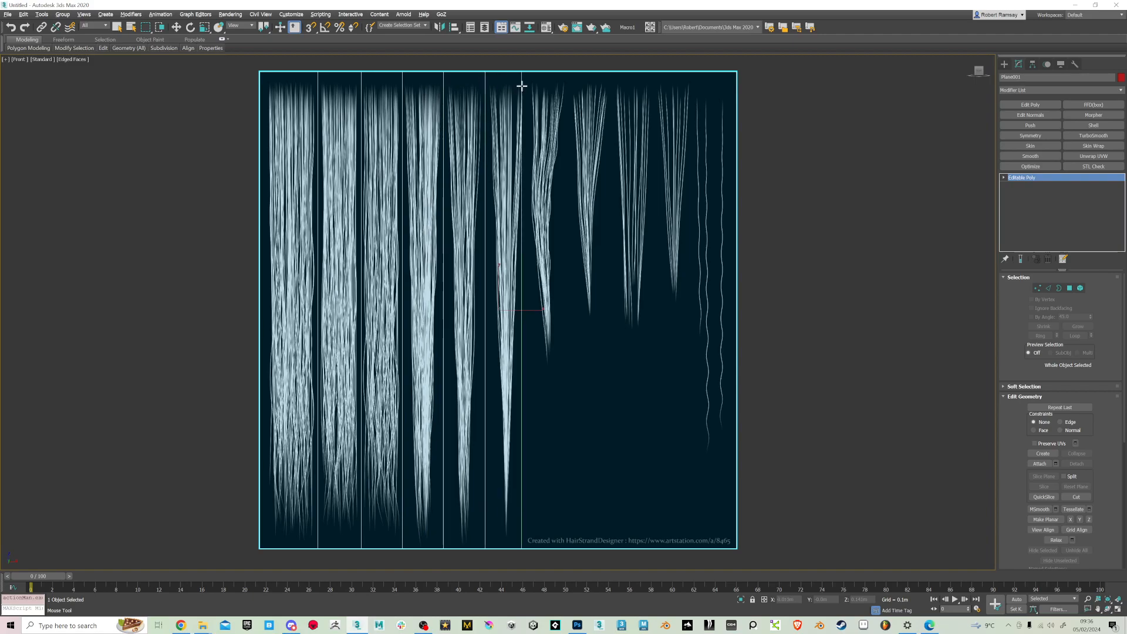
left_click(526, 87)
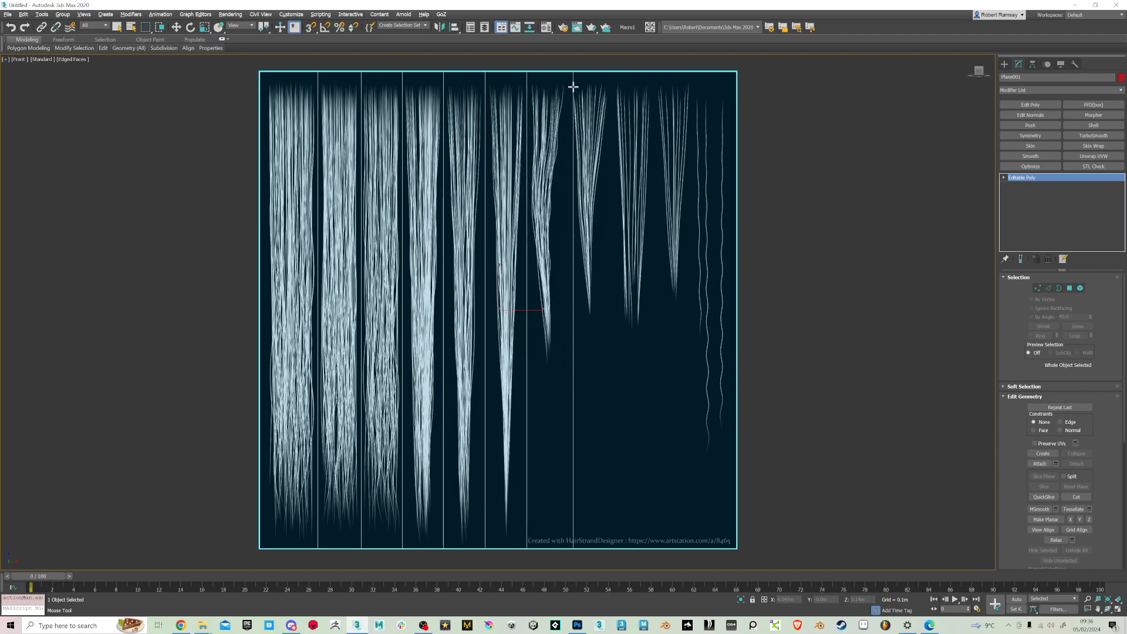
left_click(568, 86)
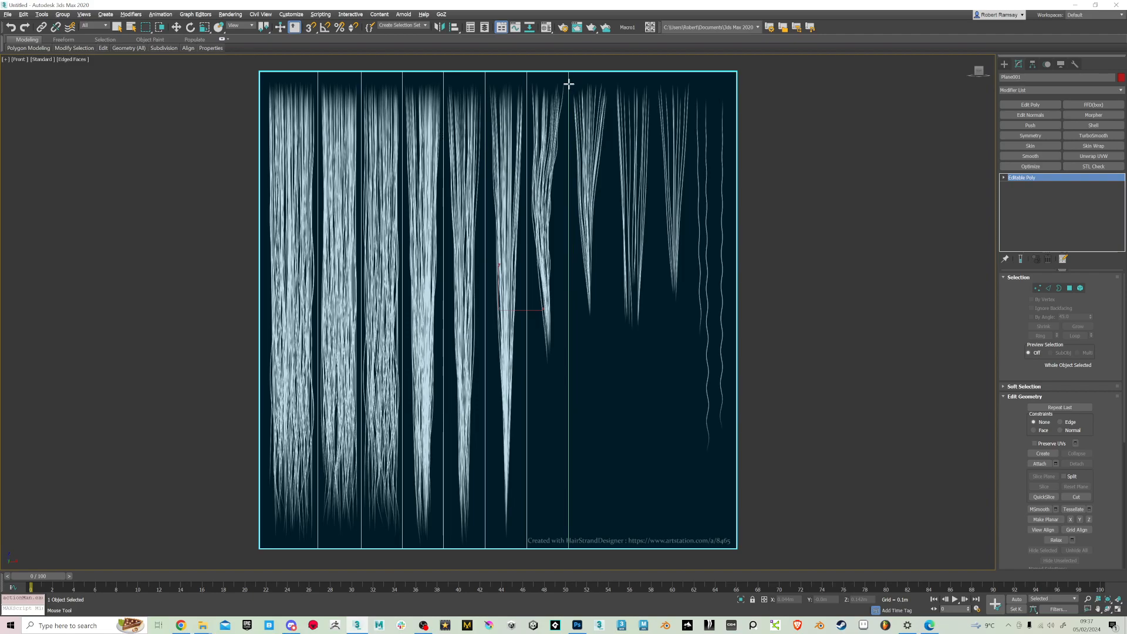
left_click(612, 84)
left_click(654, 80)
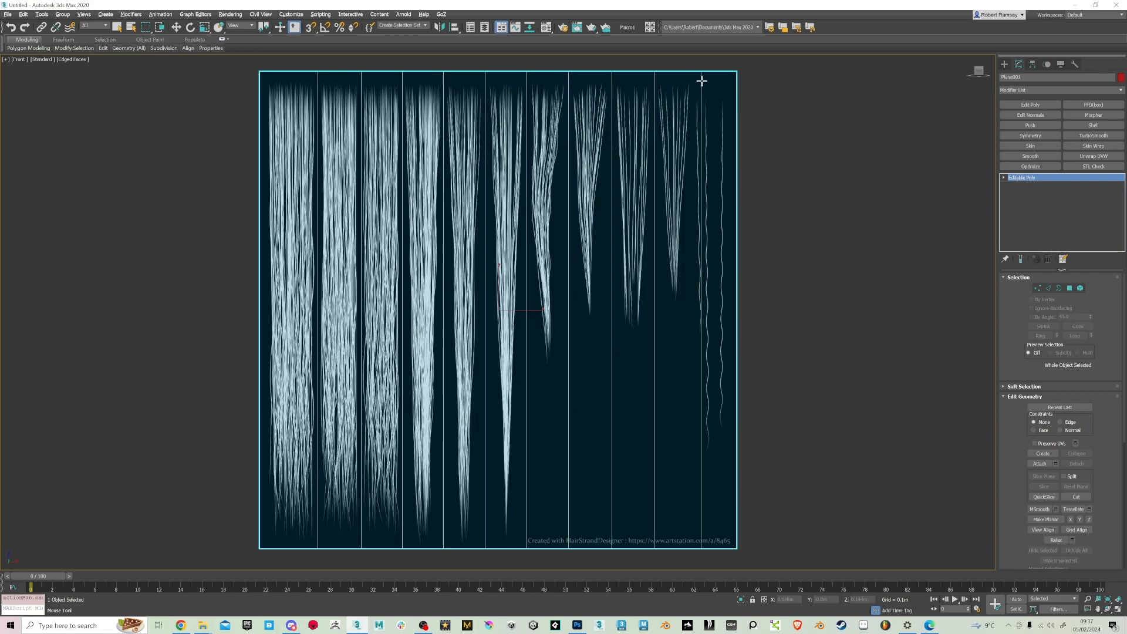
left_click(692, 75)
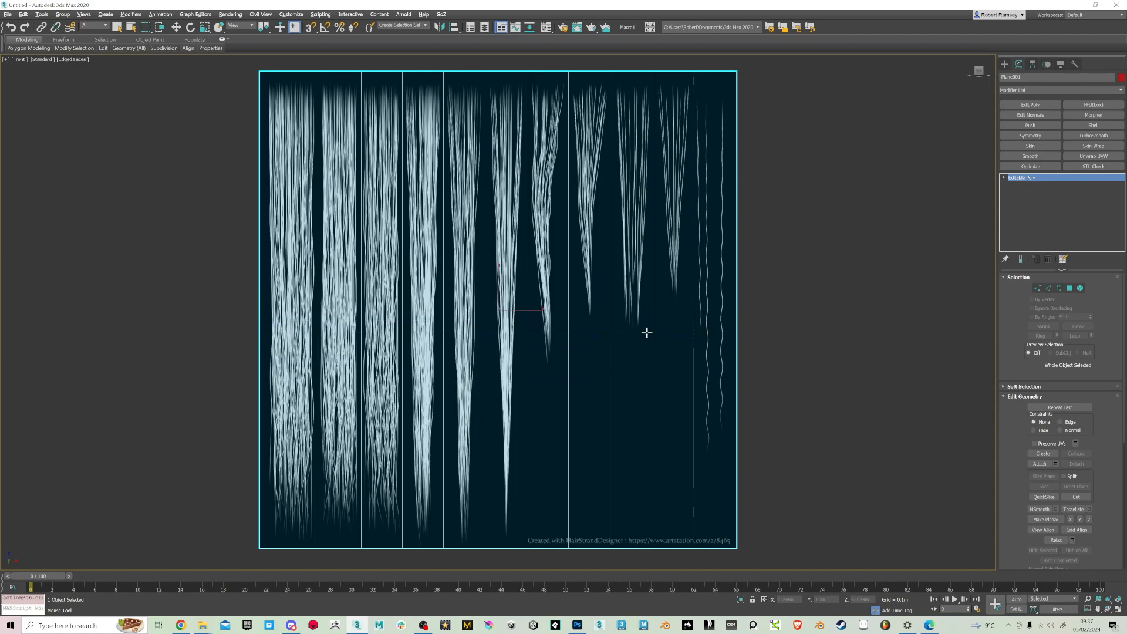
key("w")
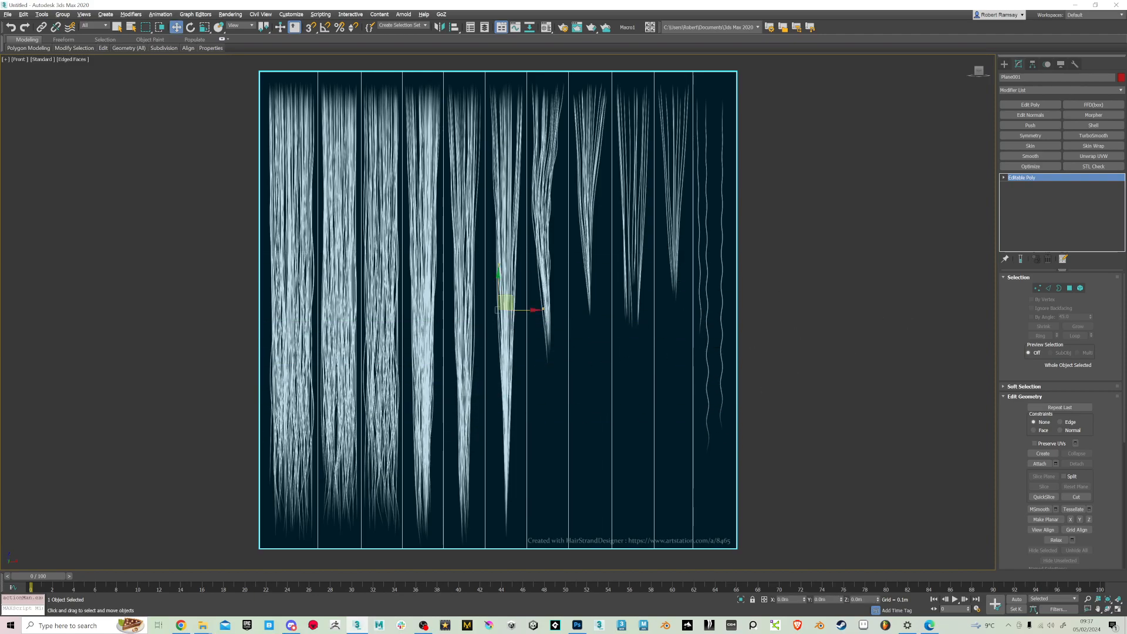
Detach the polygon of the first, widest hair strip as a clone rather than to an element
left_click(1069, 288)
left_click(291, 276)
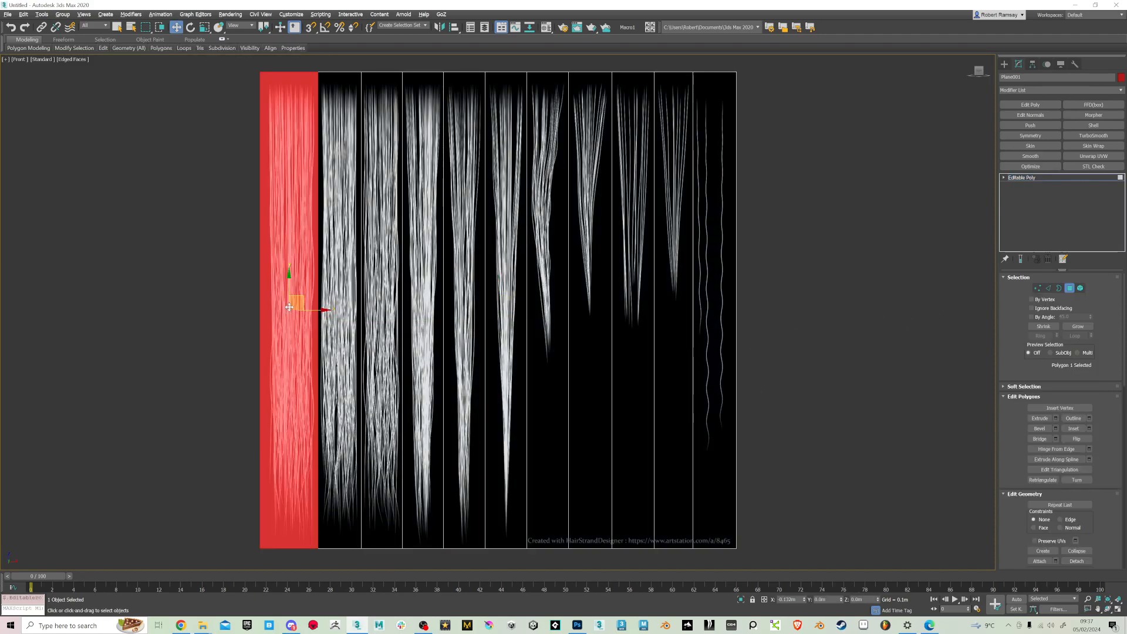
middle_click_drag(423, 259, 497, 255)
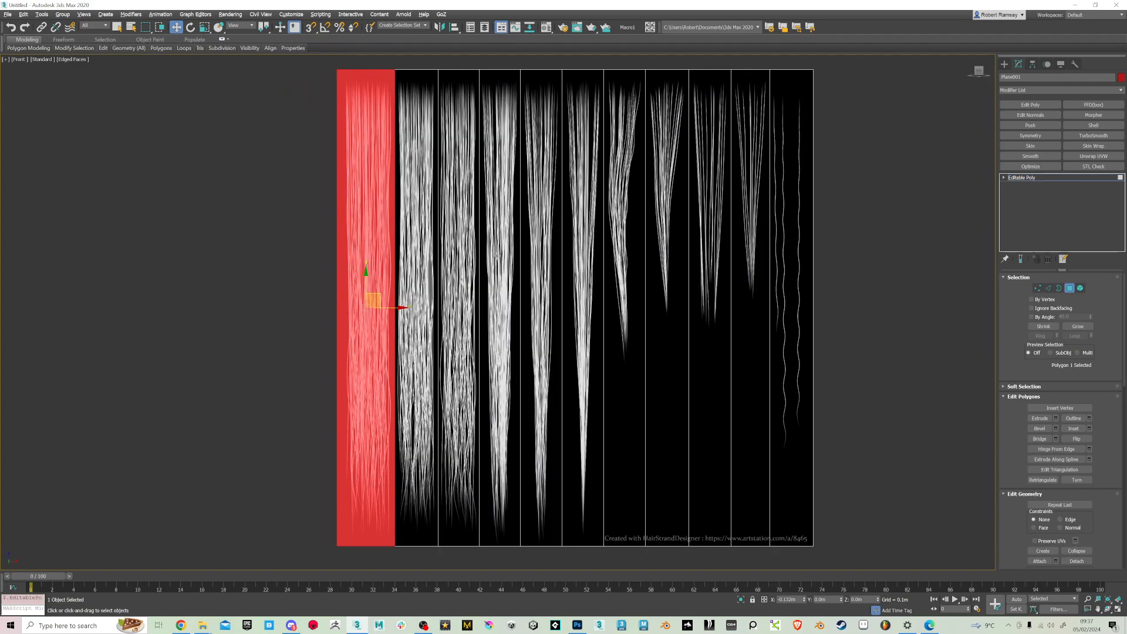
scroll(1080, 457, "down", 4)
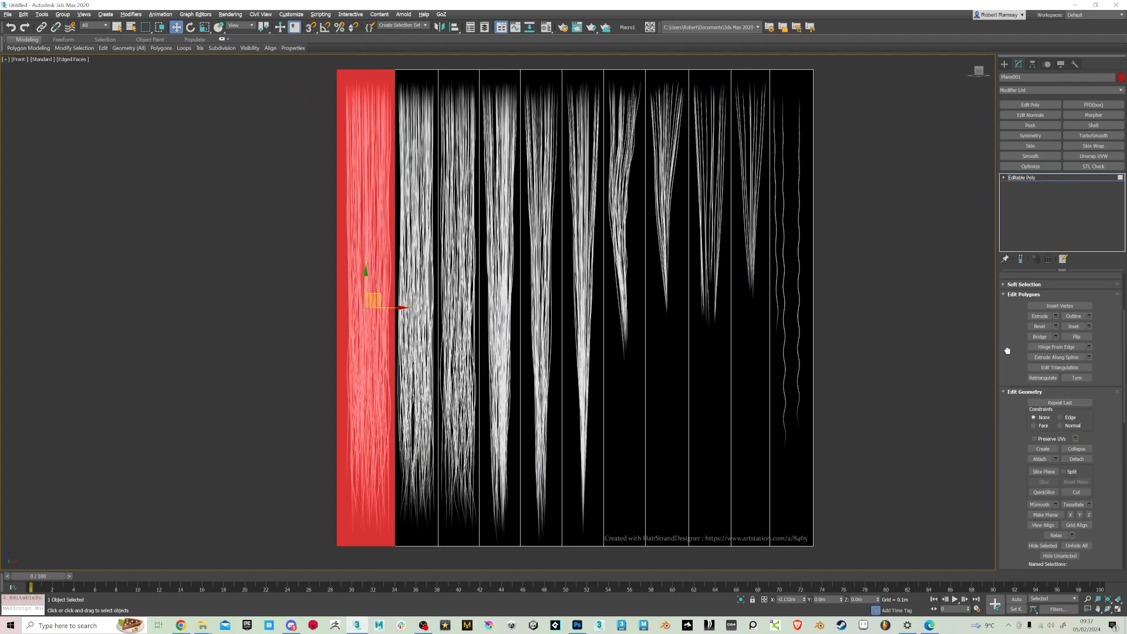
left_click(1079, 459)
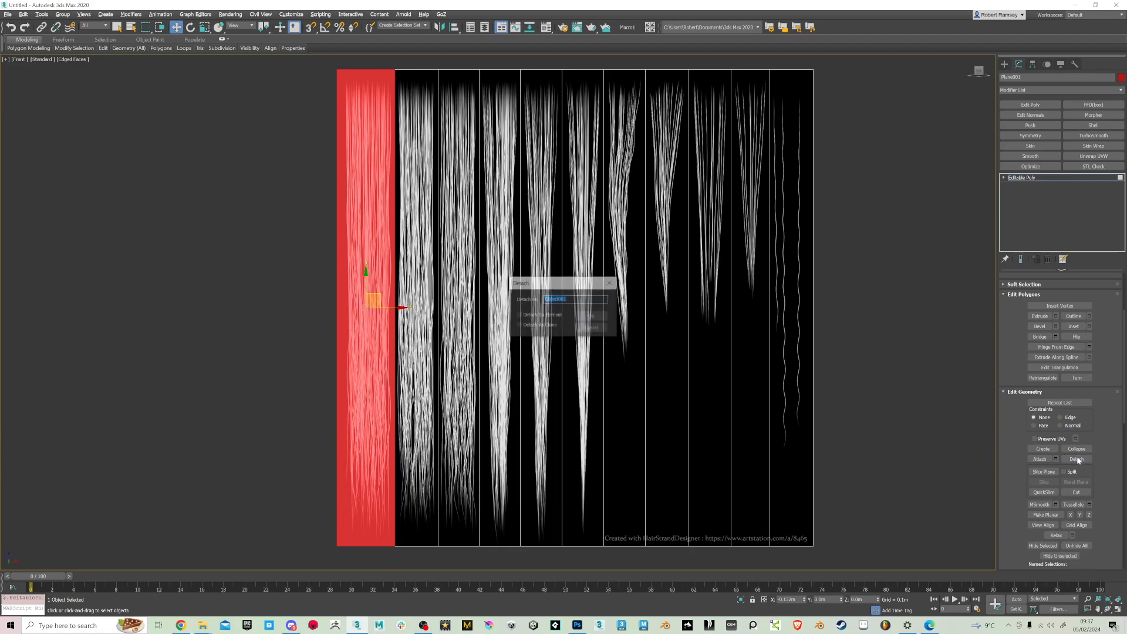
left_click(544, 316)
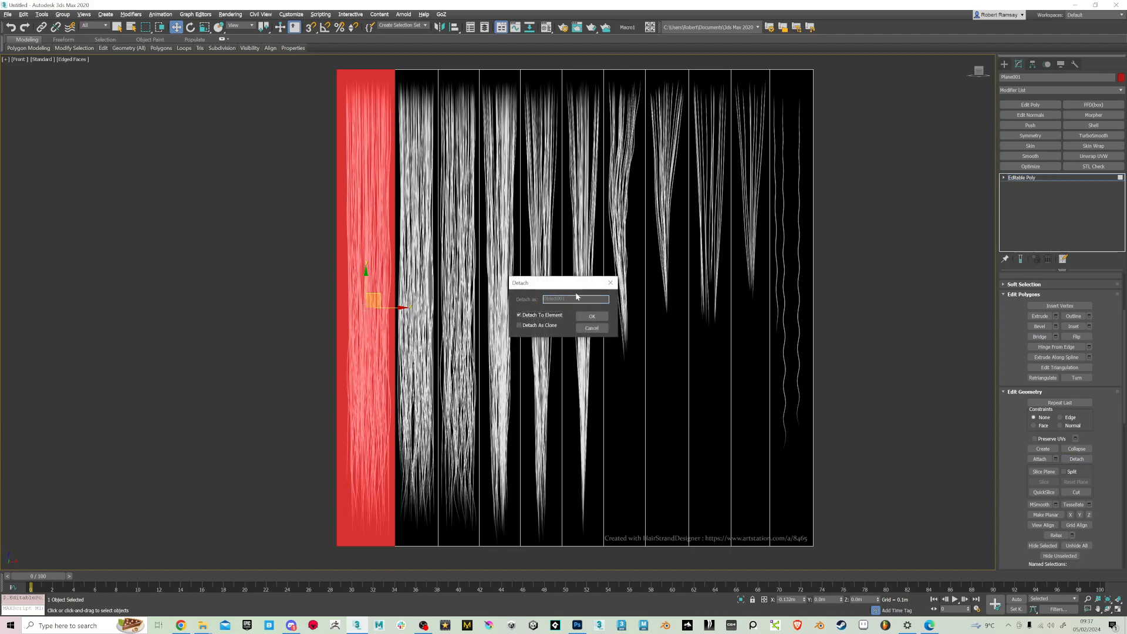
left_click(519, 325)
left_click(592, 316)
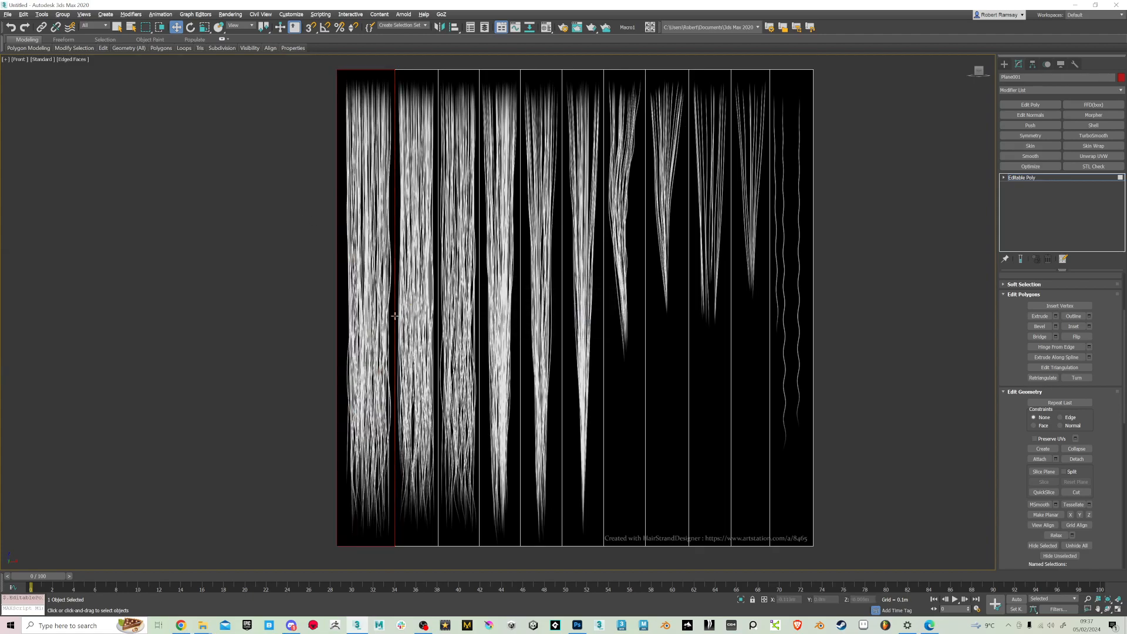
Detach the polygons of the second, third and fourth hair strips one by one as cloned objects
left_click(417, 311)
key("alt+d")
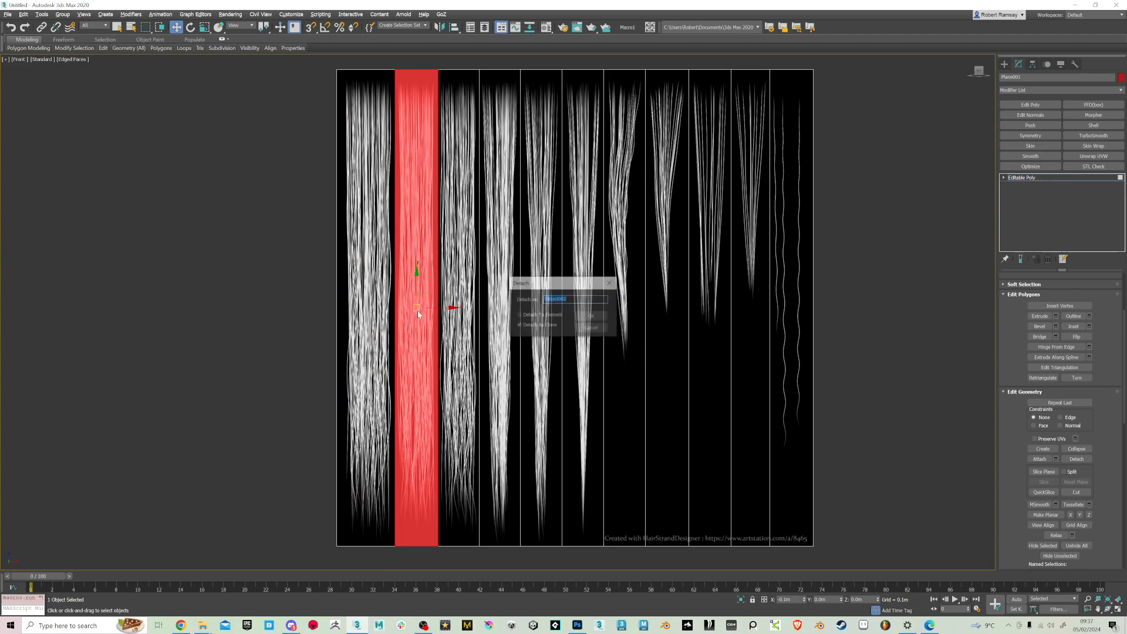
left_click(590, 318)
left_click(461, 311)
key("alt+d")
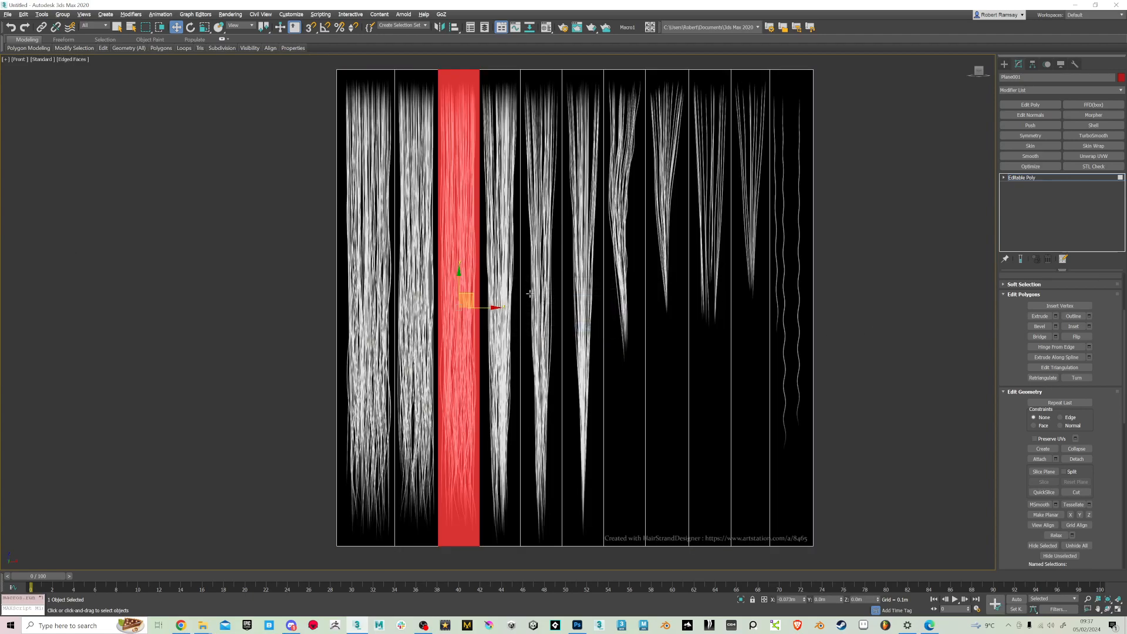
left_click(590, 318)
left_click(499, 311)
key("alt+d")
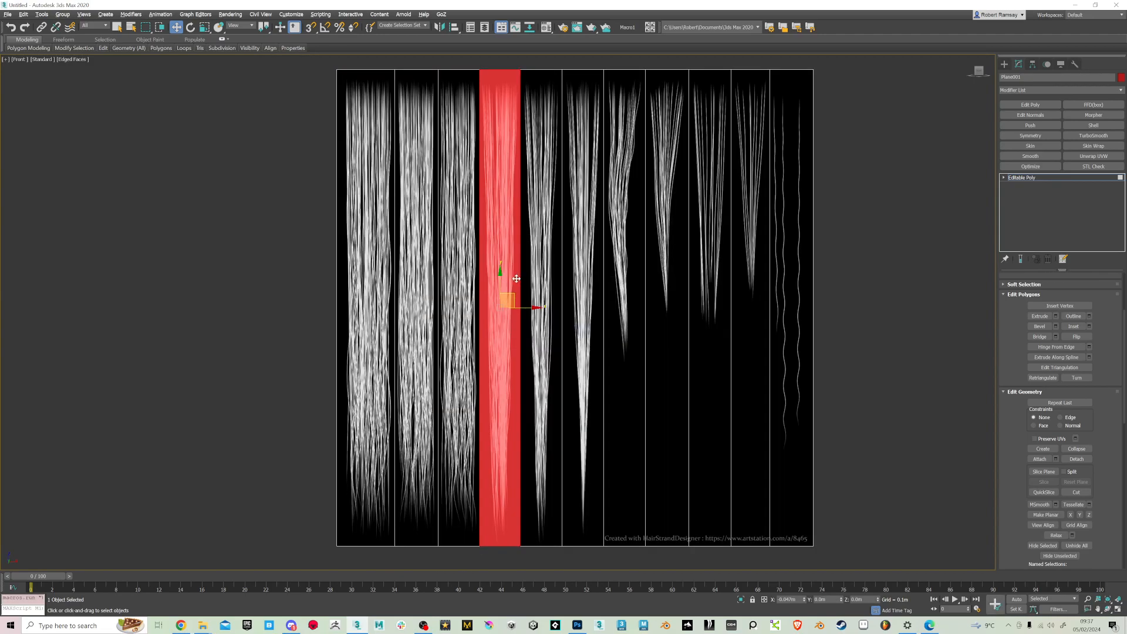
left_click(590, 316)
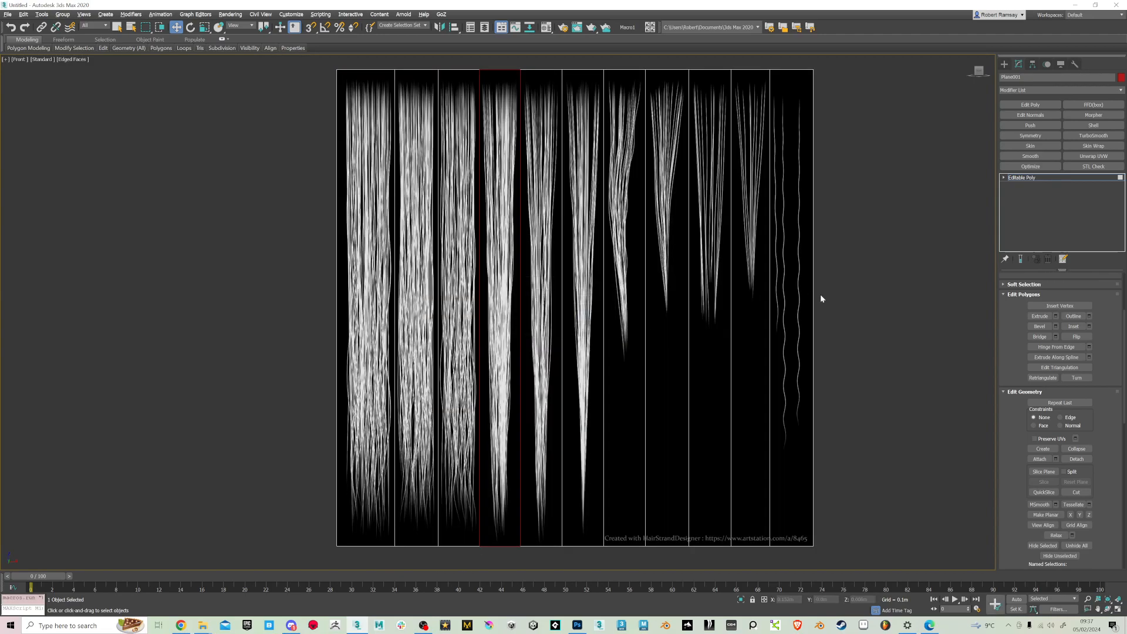
Detach the polygons of the fifth, sixth and seventh hair strips one by one as cloned objects
left_click(550, 285)
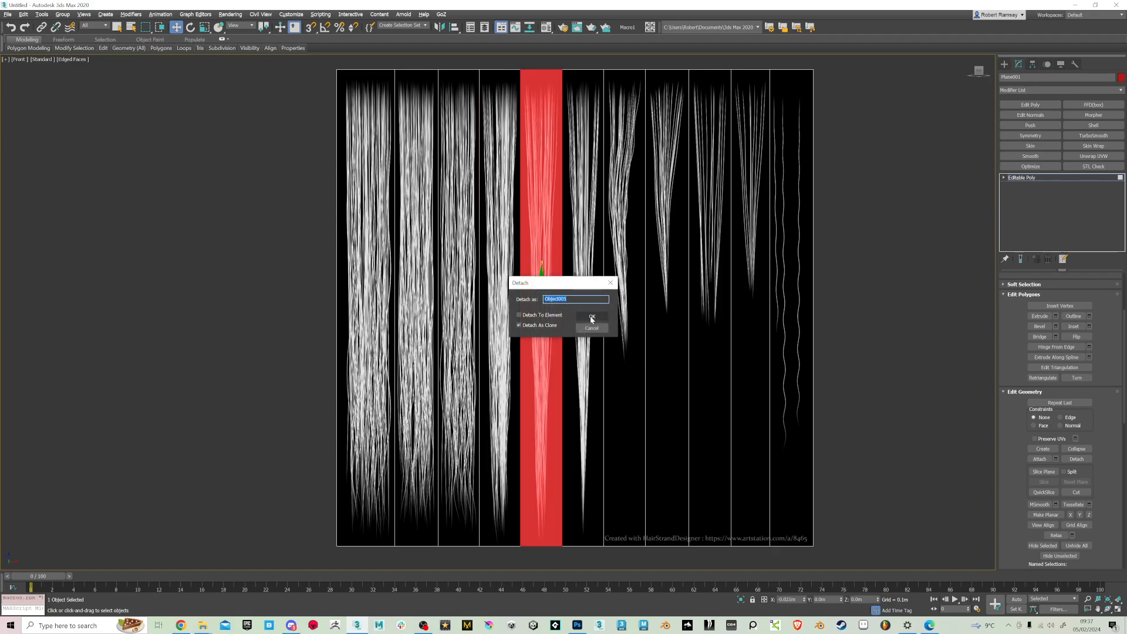
left_click(591, 316)
left_click(586, 284)
key("alt+d")
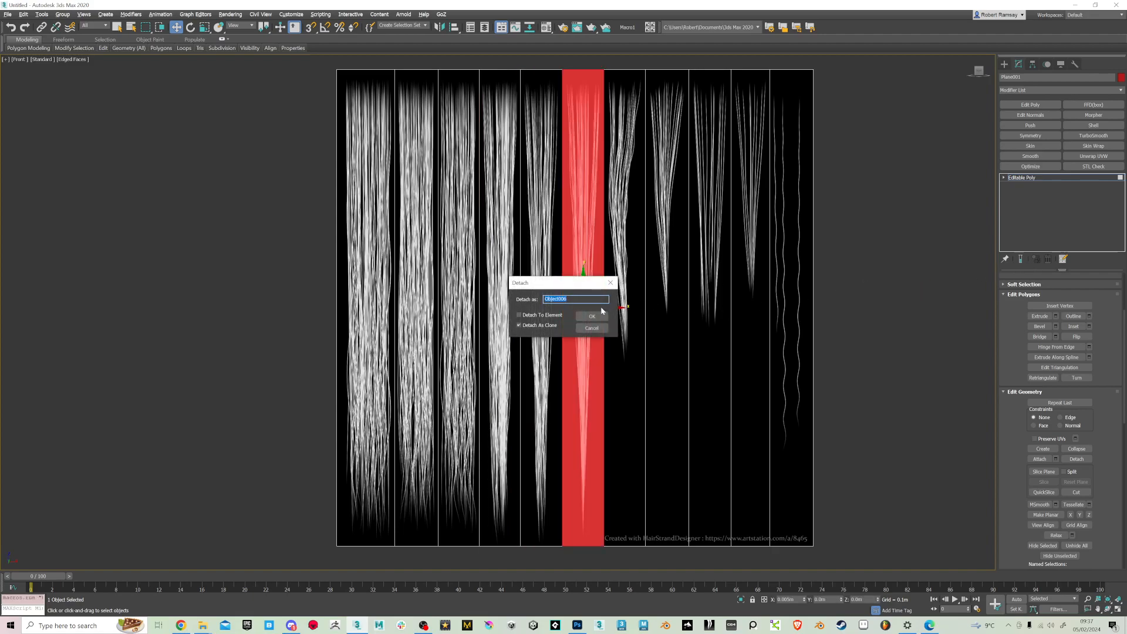
left_click(597, 316)
left_click(619, 280)
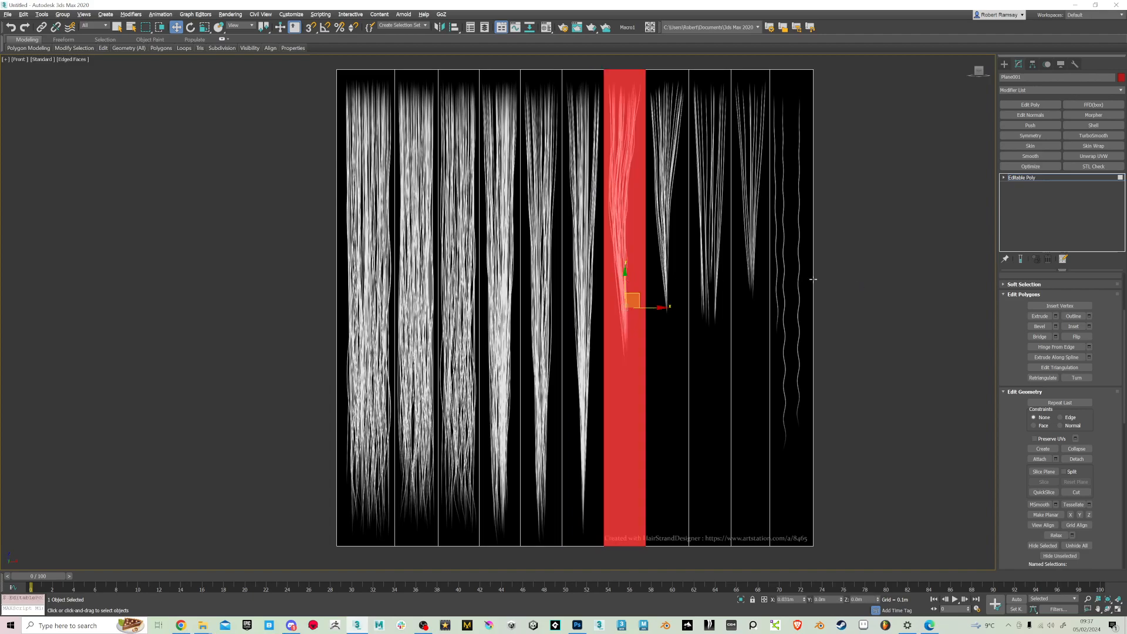
key("alt+d")
left_click(595, 315)
Detach the polygons of the eighth, ninth and tenth hair strips one by one as cloned objects
left_click(677, 288)
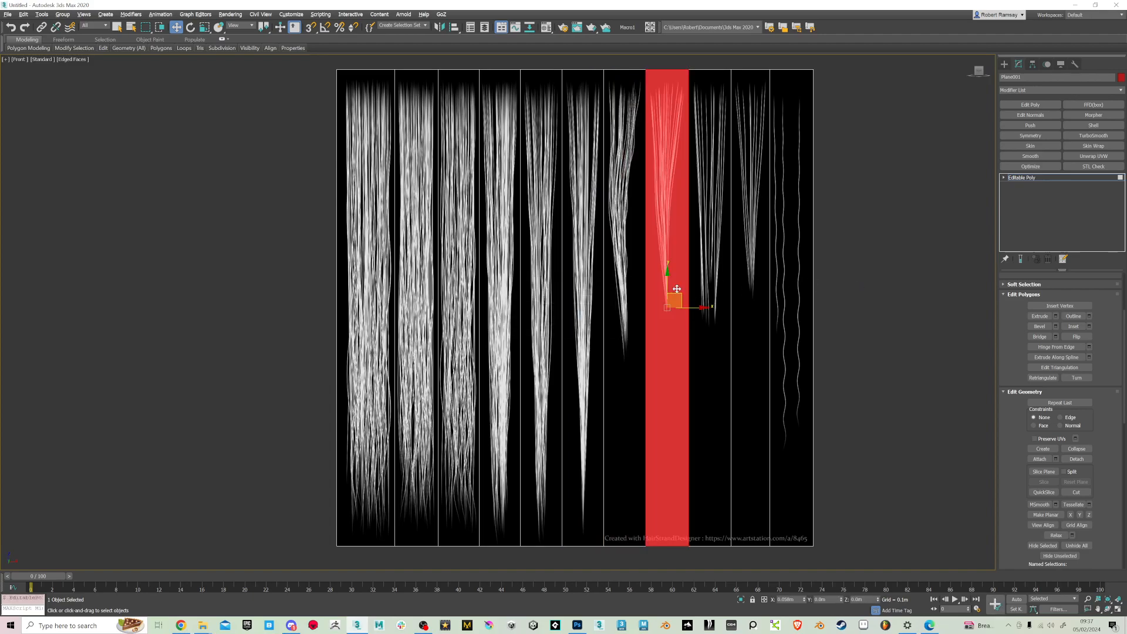
key("alt+d")
left_click(596, 316)
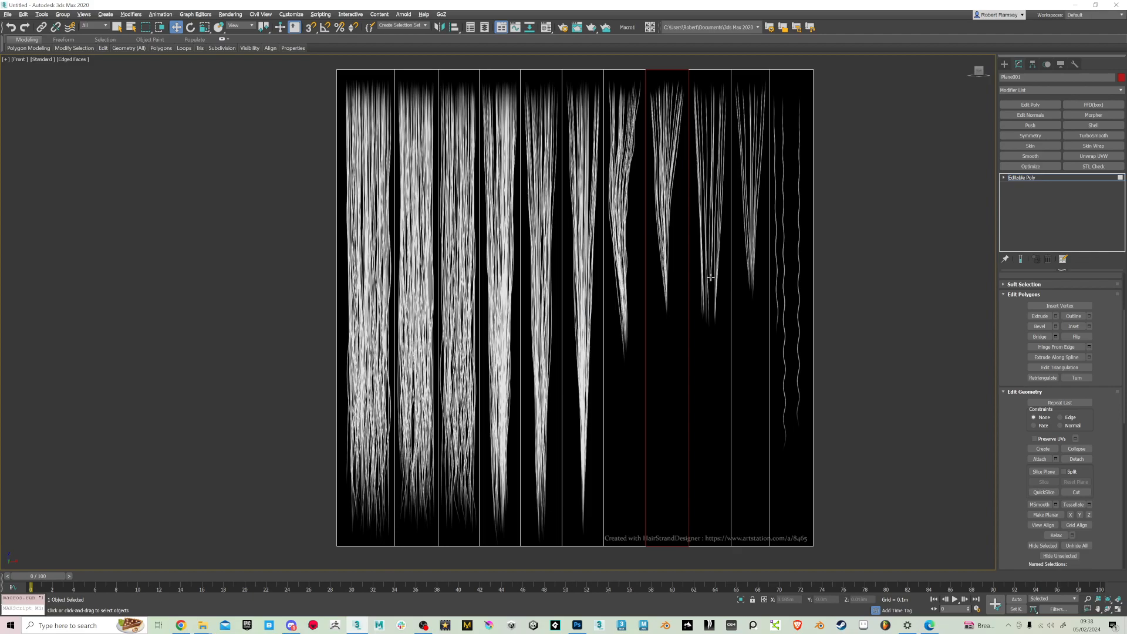
left_click(720, 276)
key("alt+d")
left_click(587, 316)
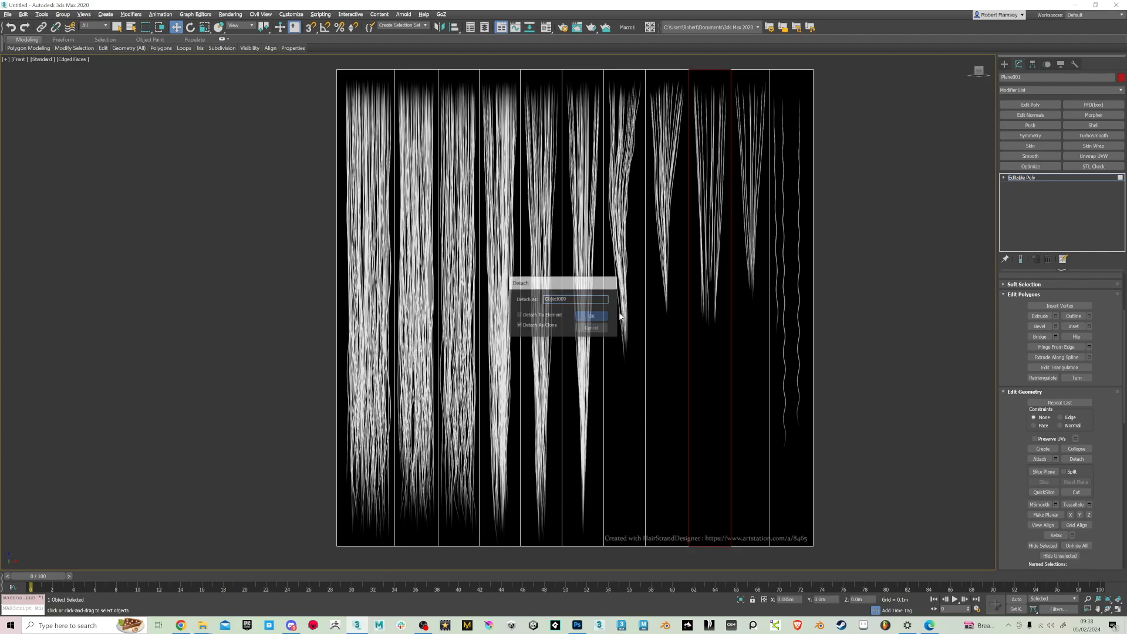
left_click(759, 279)
key("alt+d")
left_click(593, 316)
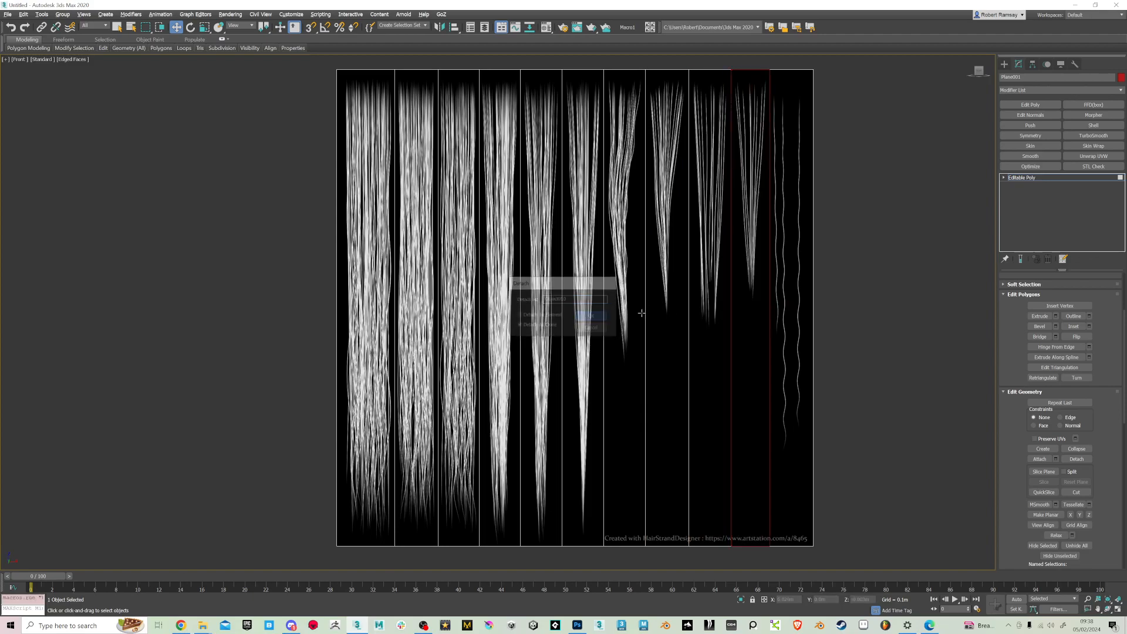
Detach the last strip with the thin wavy strands as a clone and return the plane to object level
left_click(792, 296)
key("alt+d")
left_click(593, 316)
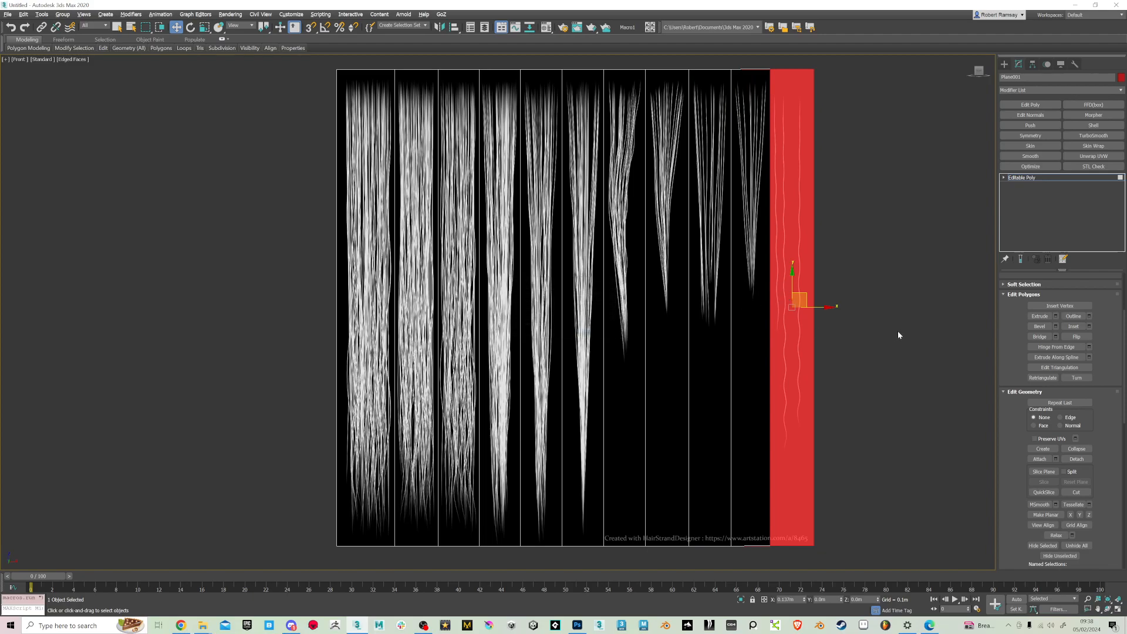
key("alt+d")
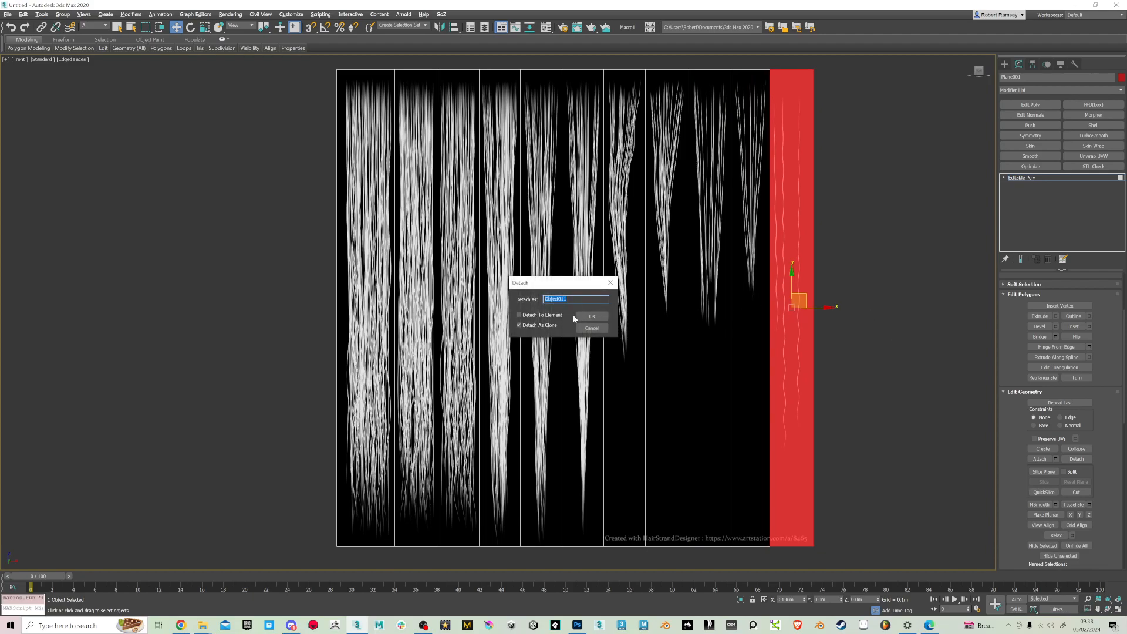
left_click(587, 316)
left_click(1003, 178)
left_click(1017, 178)
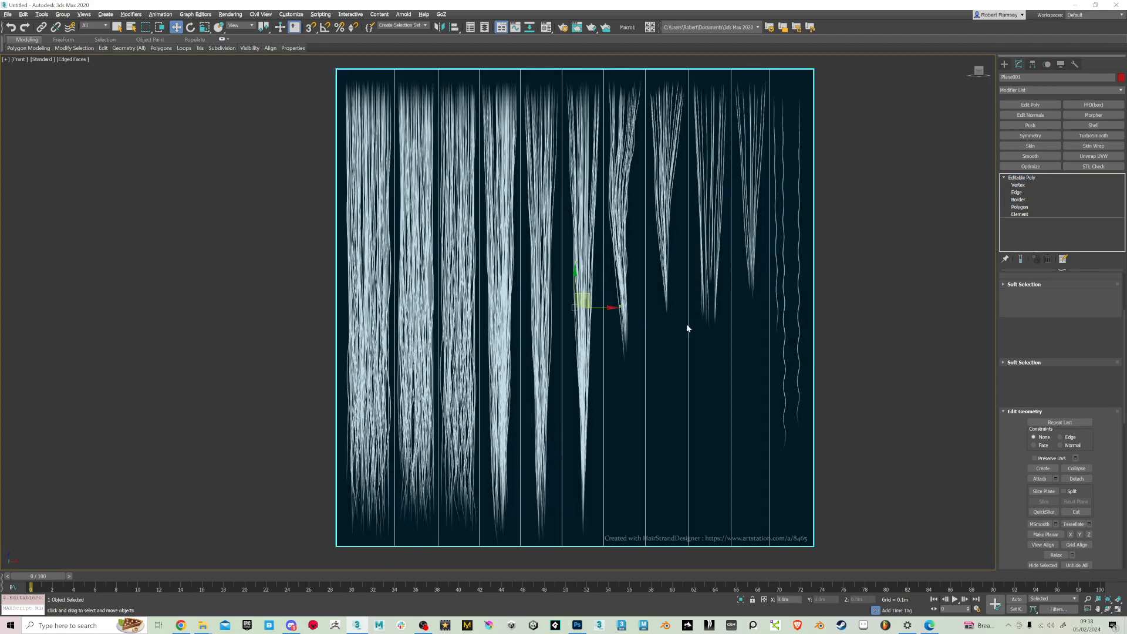
Add a horizontal edge loop just below the hair tips on the seventh to eleventh strips, plus one above the strands on the eleventh
left_click(630, 420)
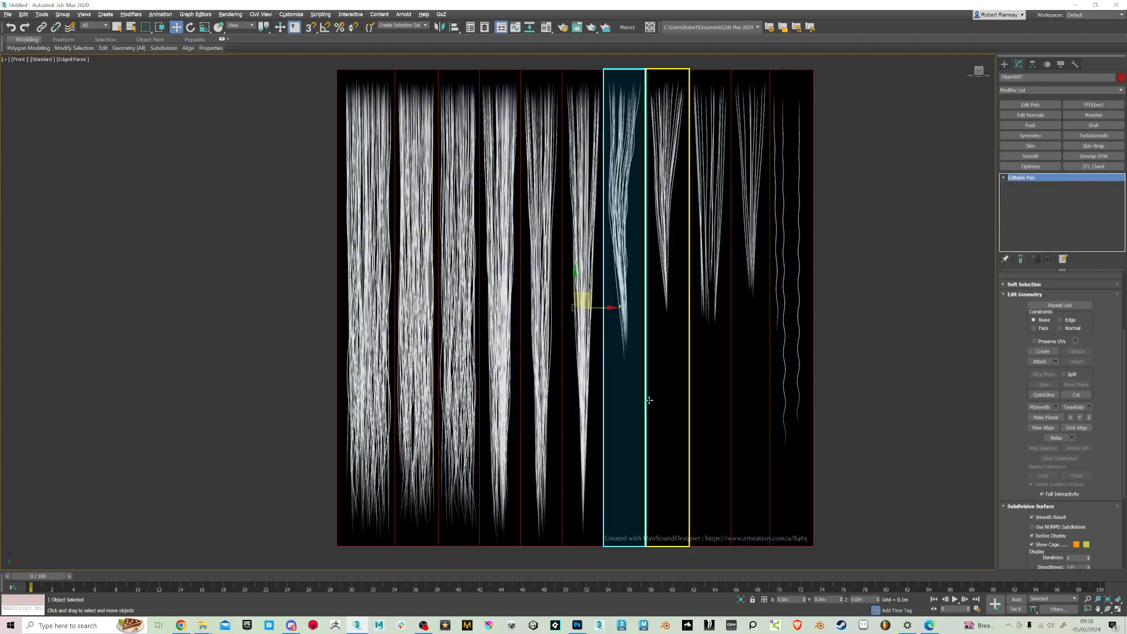
key("alt+s")
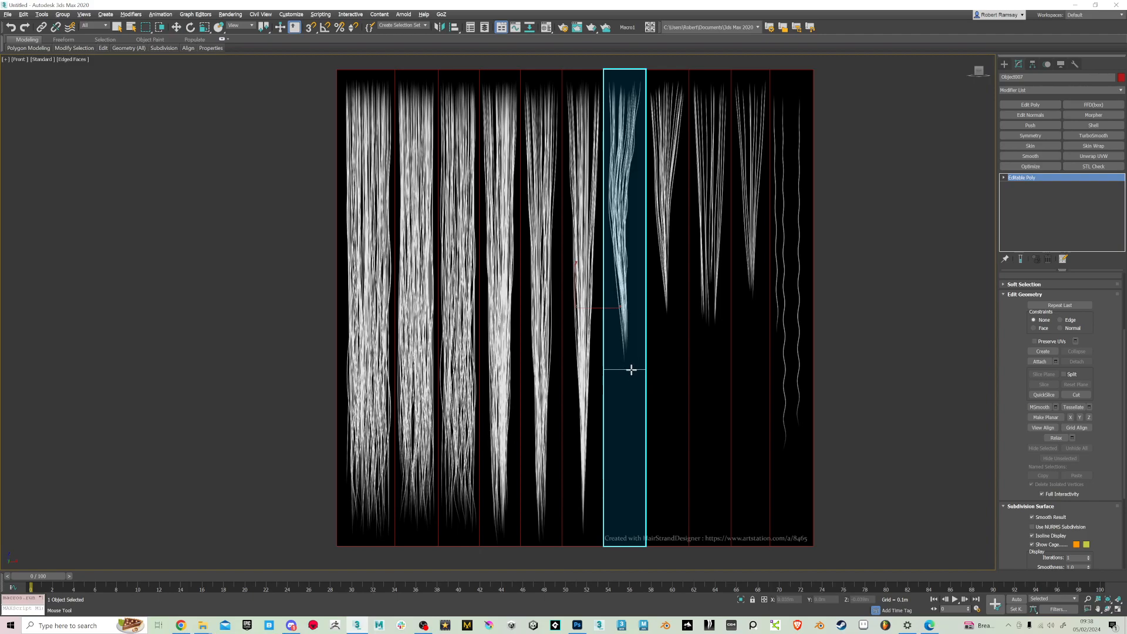
left_click(675, 369)
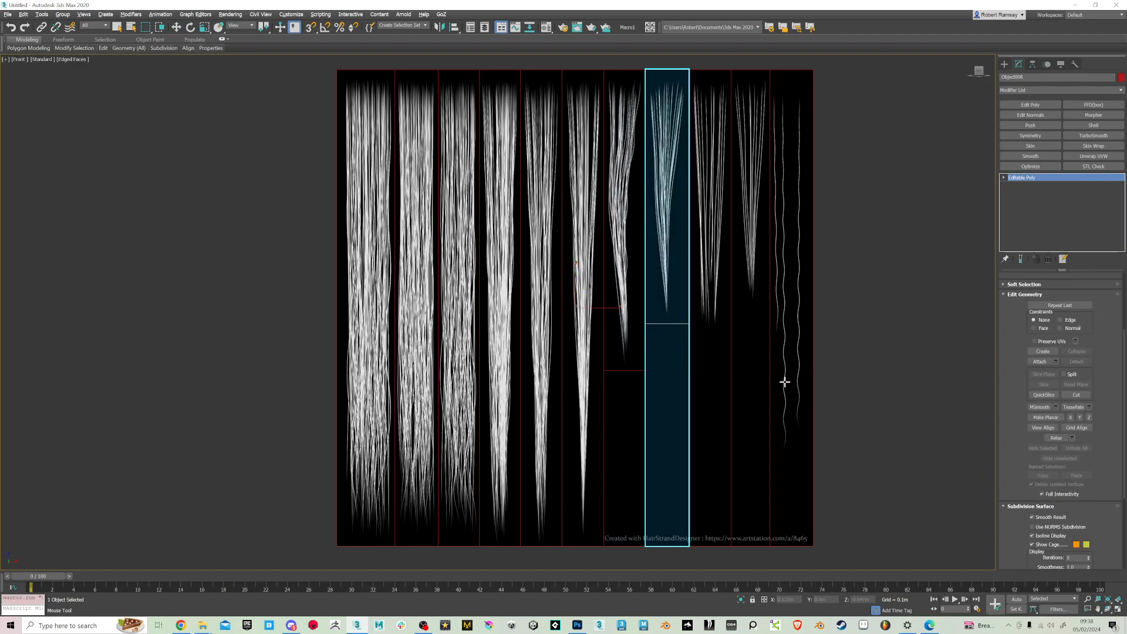
left_click(716, 385)
left_click(714, 336)
left_click(750, 329)
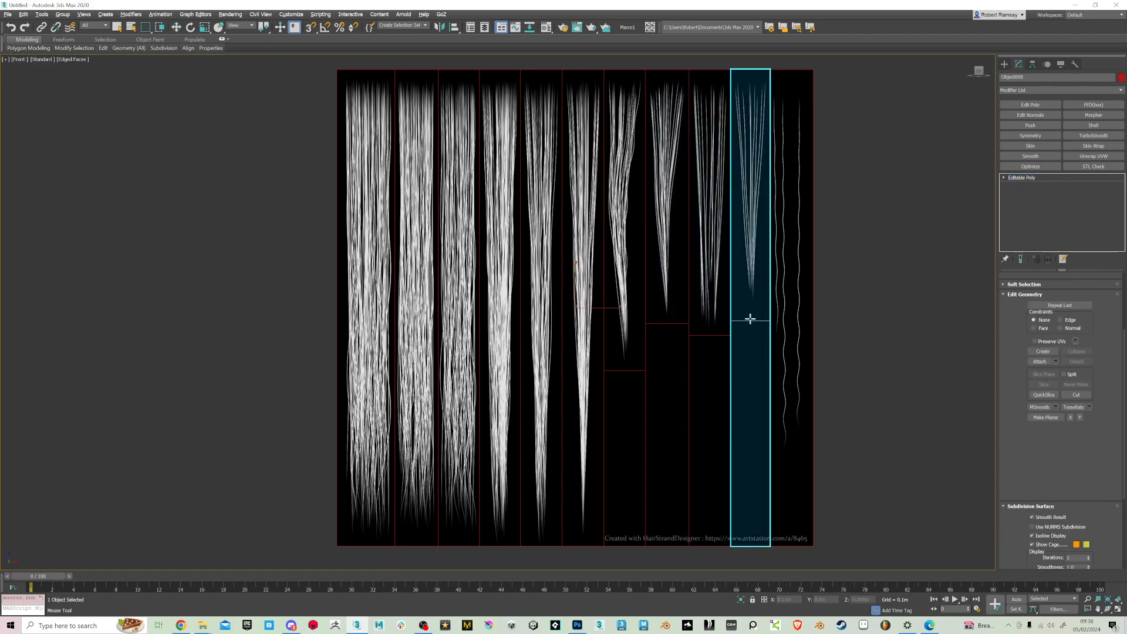
left_click(795, 442)
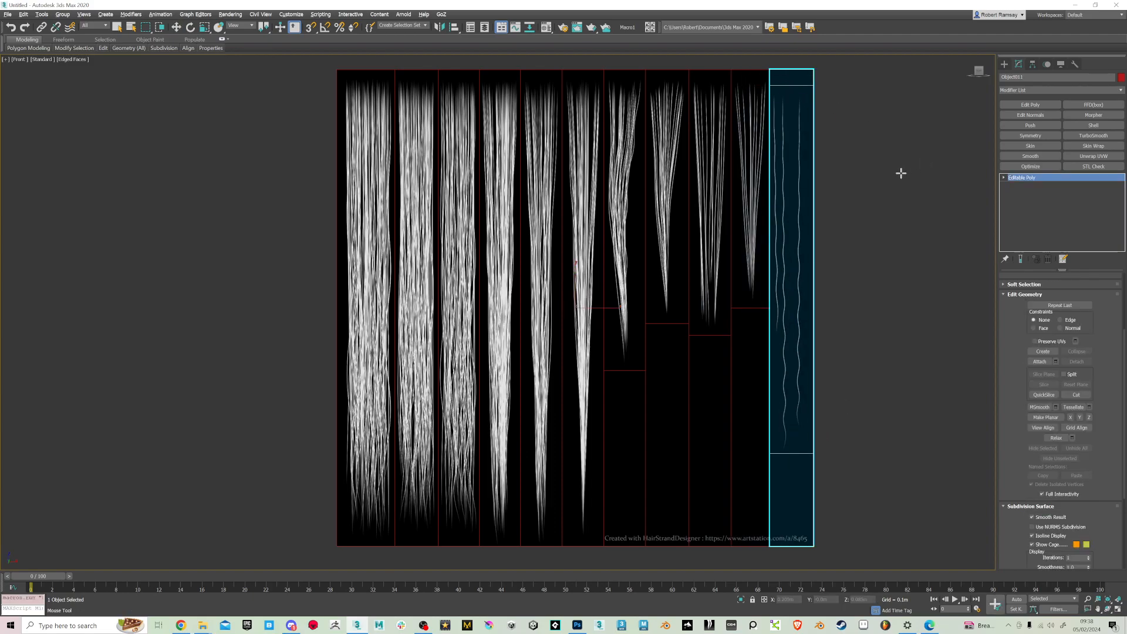
key("w")
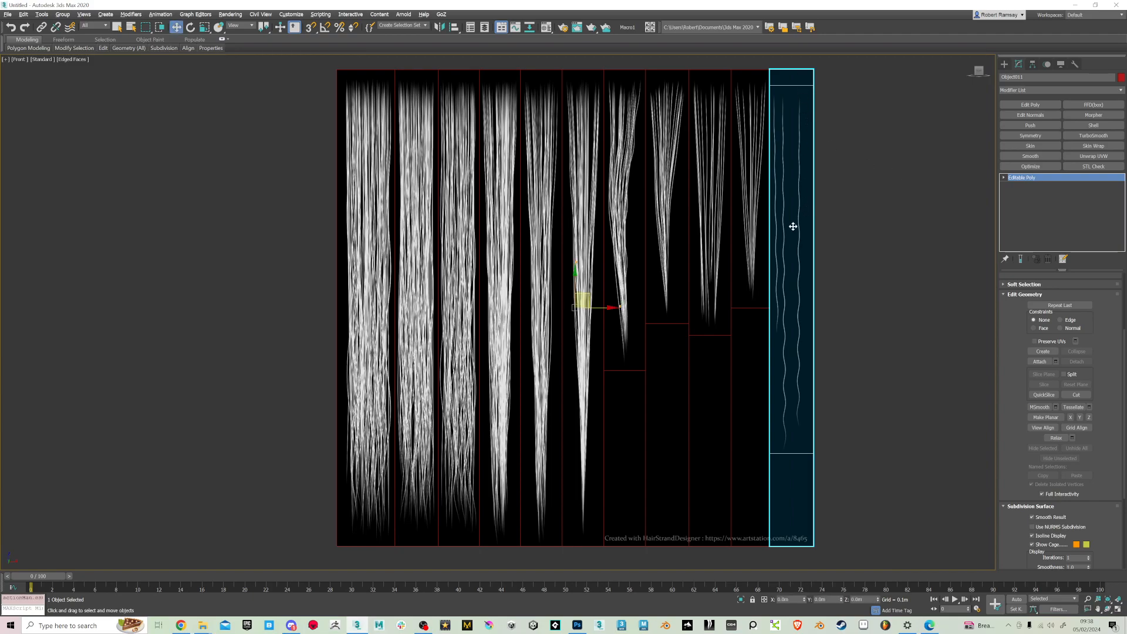
Delete the empty polygon below the hair tips on the seventh strip and return it to object level
left_click(637, 479)
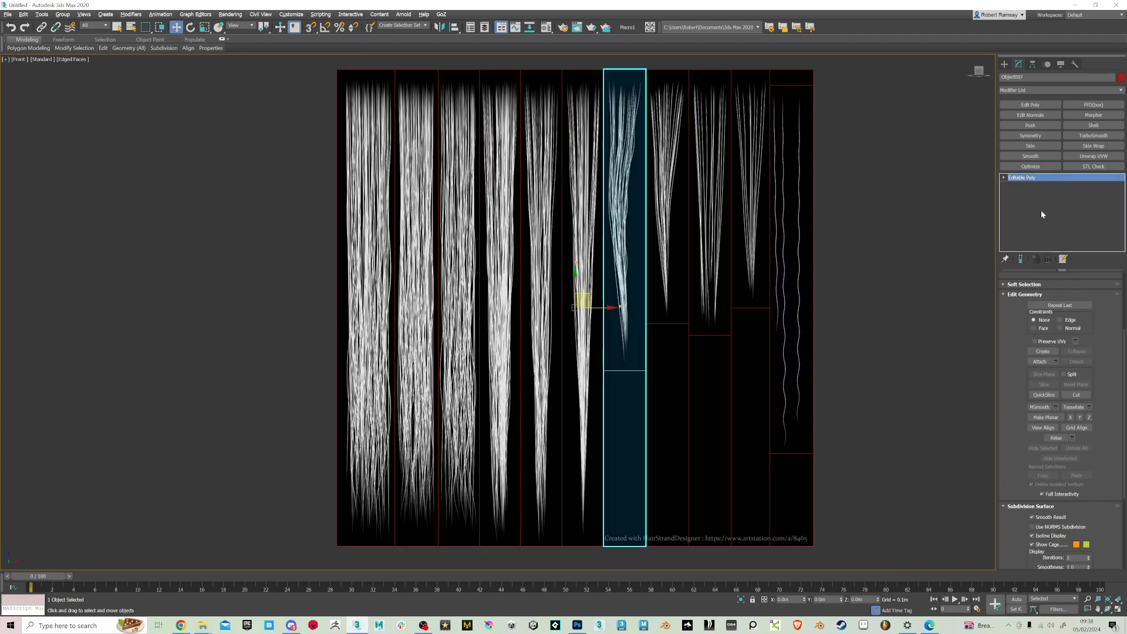
key("4")
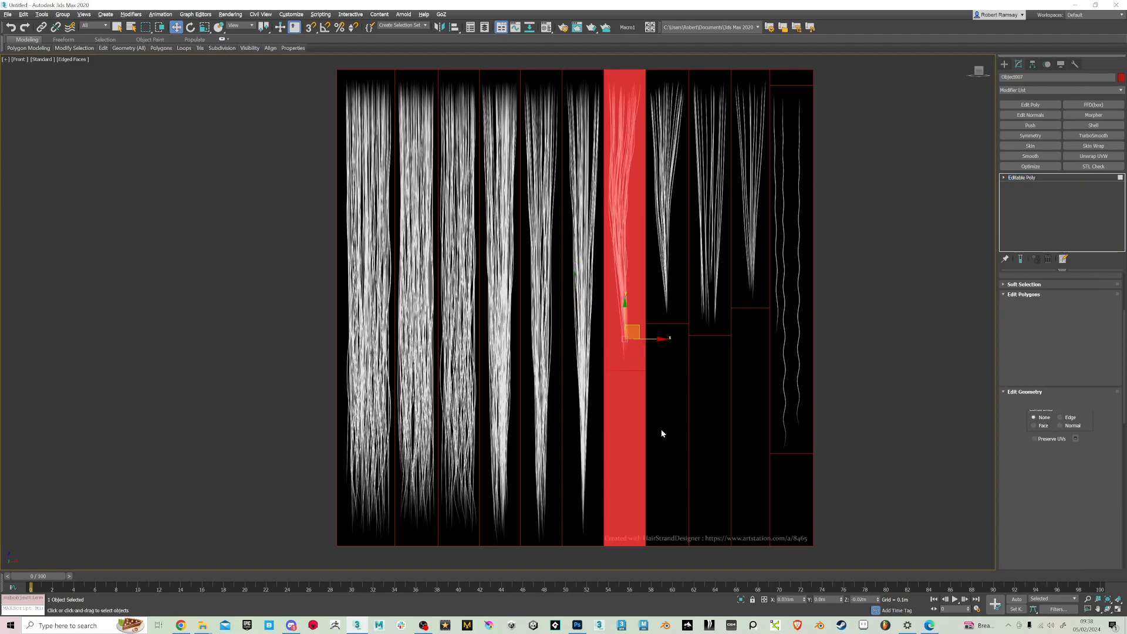
left_click(624, 452)
left_click(667, 436)
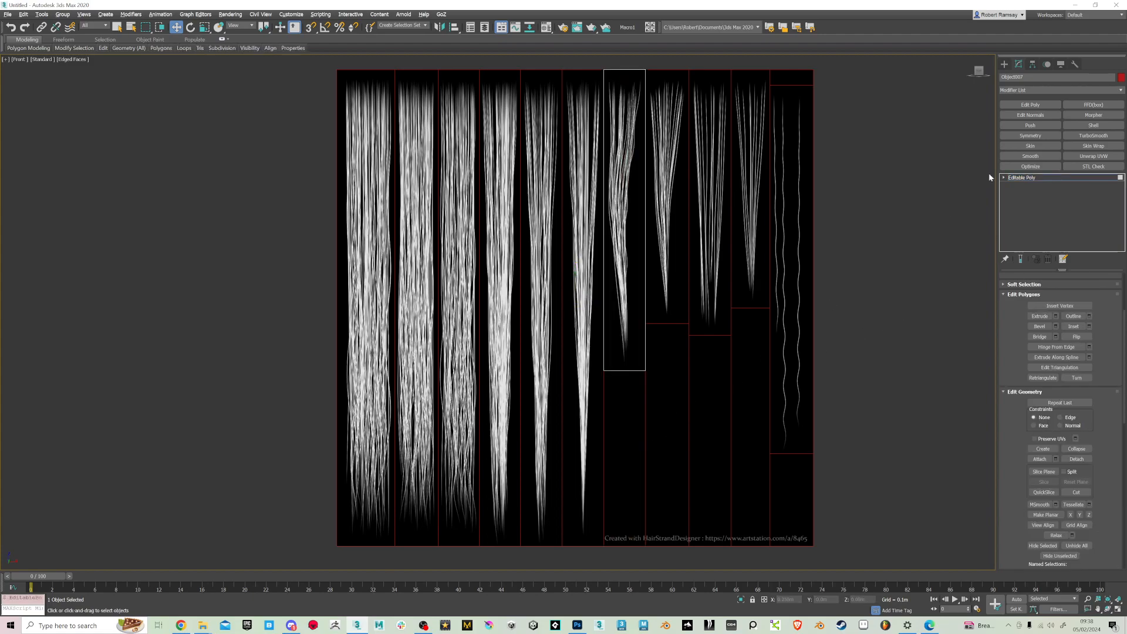
left_click(1004, 178)
left_click(1024, 178)
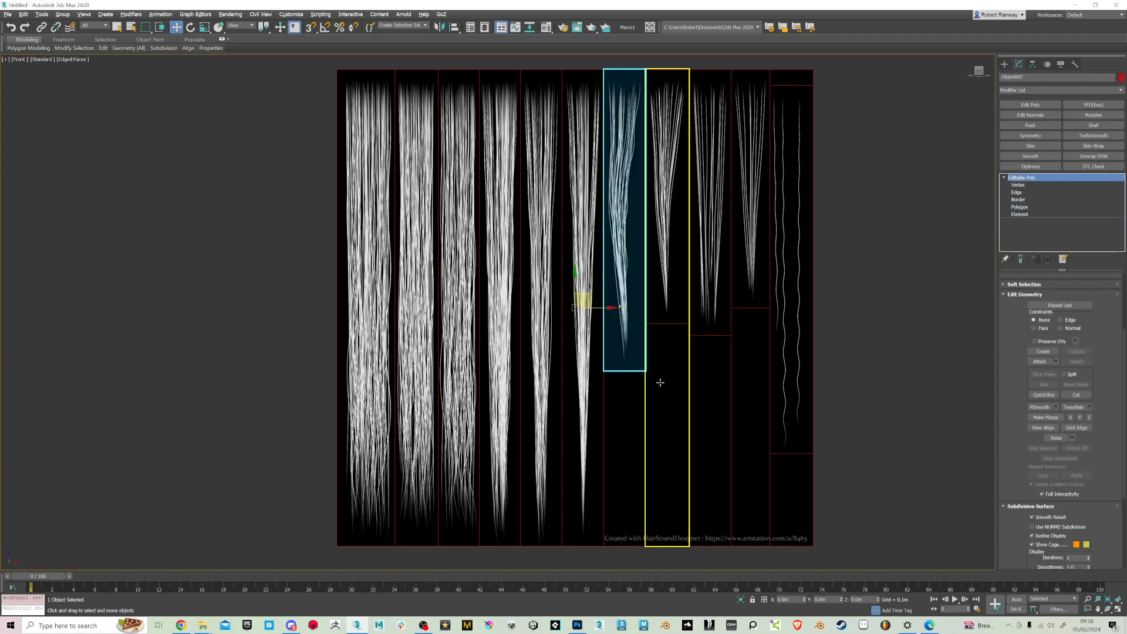
Move the original textured plane sideways, clear of the detached strips
left_click(659, 351)
middle_click_drag(805, 346, 674, 307)
left_click(485, 403)
scroll(628, 325, "down", 5)
left_click_drag(586, 301, 342, 306)
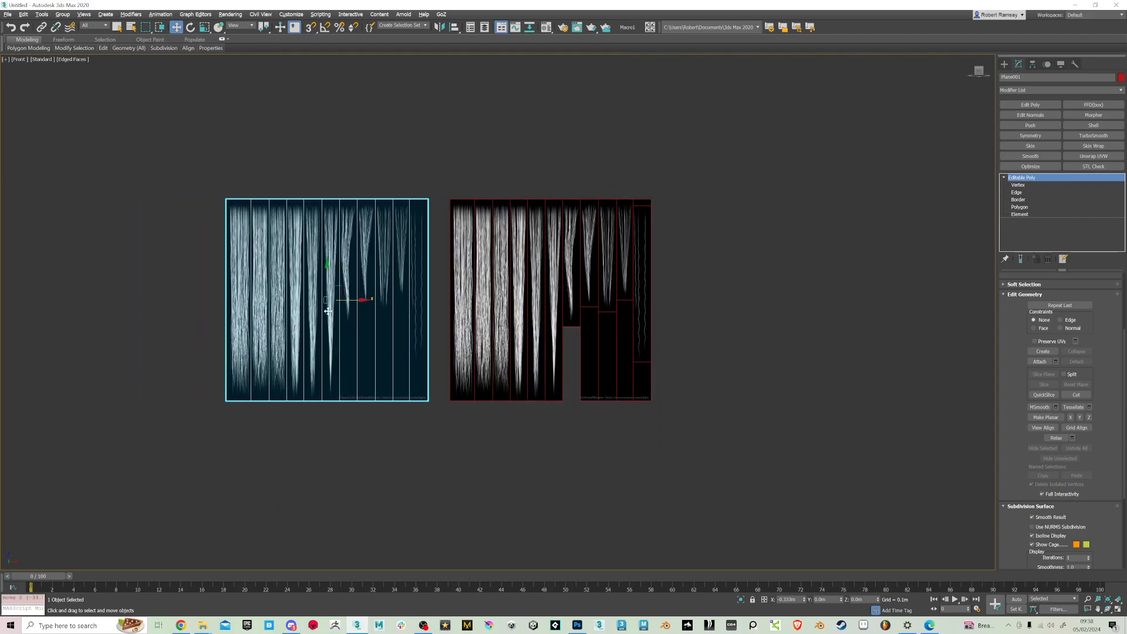
scroll(571, 409, "up", 4)
left_click(617, 473)
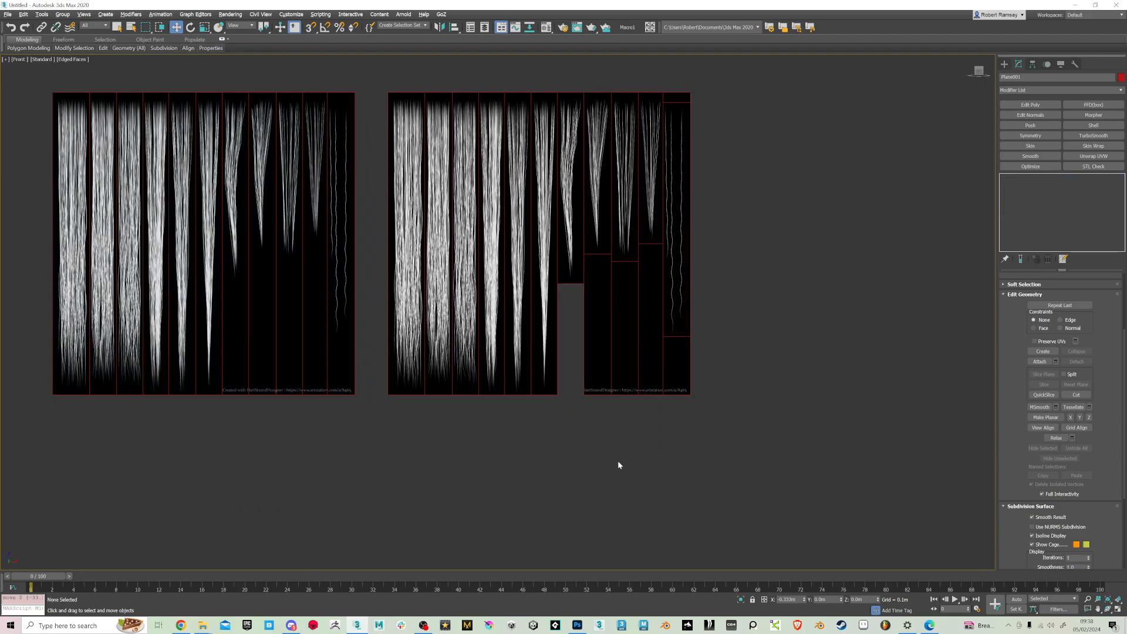
Delete the empty polygon below the hair tips on the eighth strip and return it to object level
middle_click_drag(599, 387, 594, 416)
left_click(594, 415)
left_click(1070, 288)
left_click(594, 388)
left_click(596, 390)
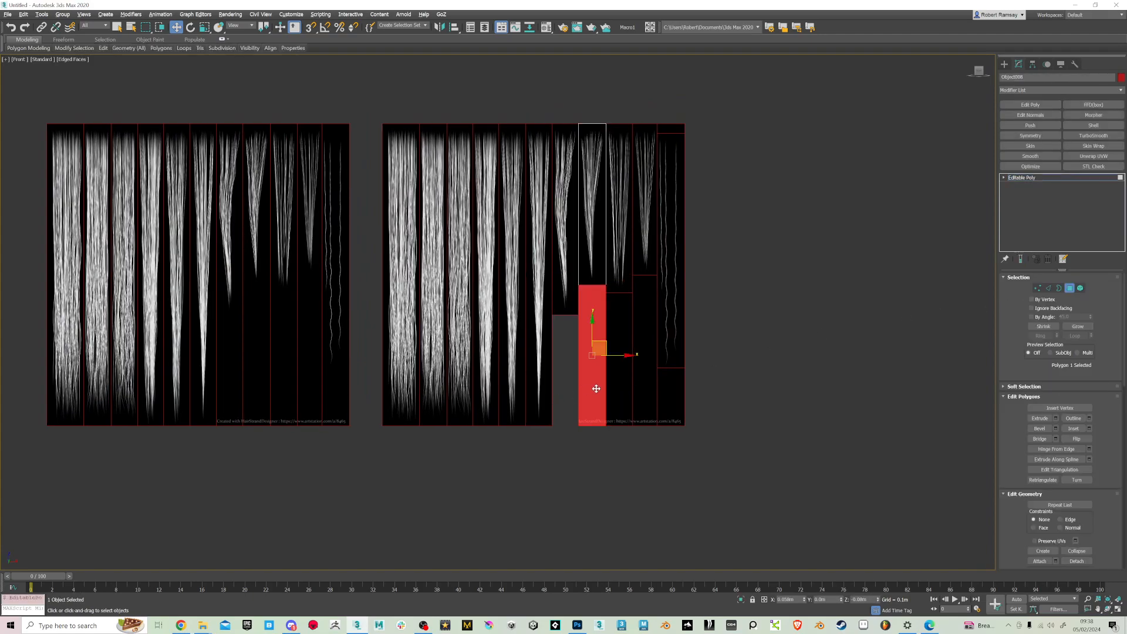
key("Delete")
left_click(1004, 177)
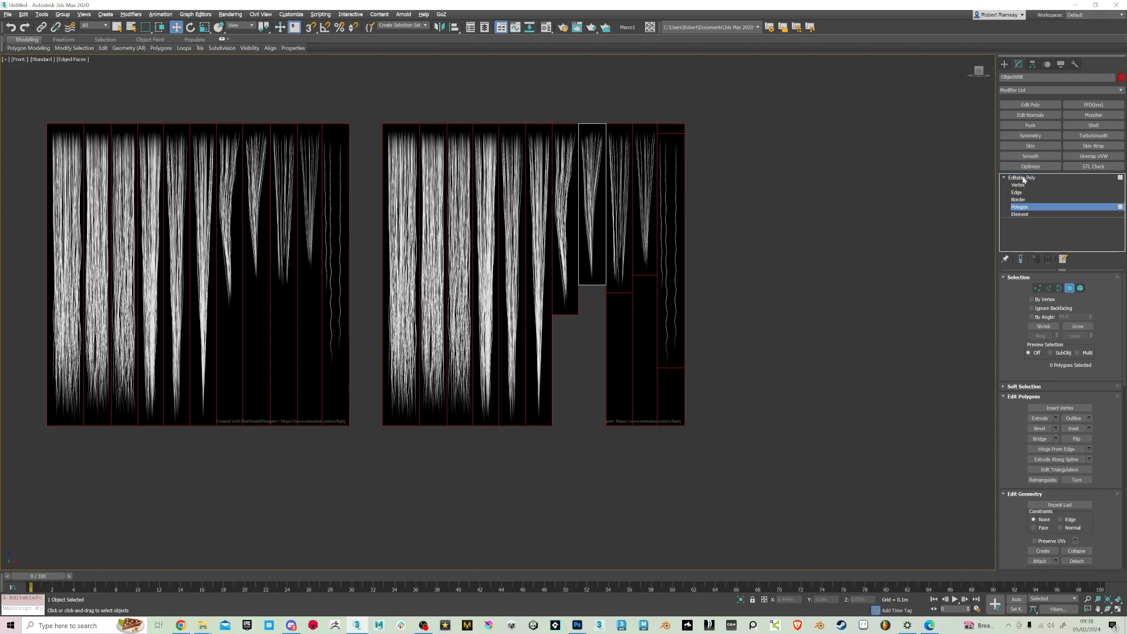
left_click(1023, 178)
Delete the empty polygon below the hair tips on the ninth strip and return it to object level
left_click(614, 283)
left_click(1070, 289)
left_click(614, 378)
key("Delete")
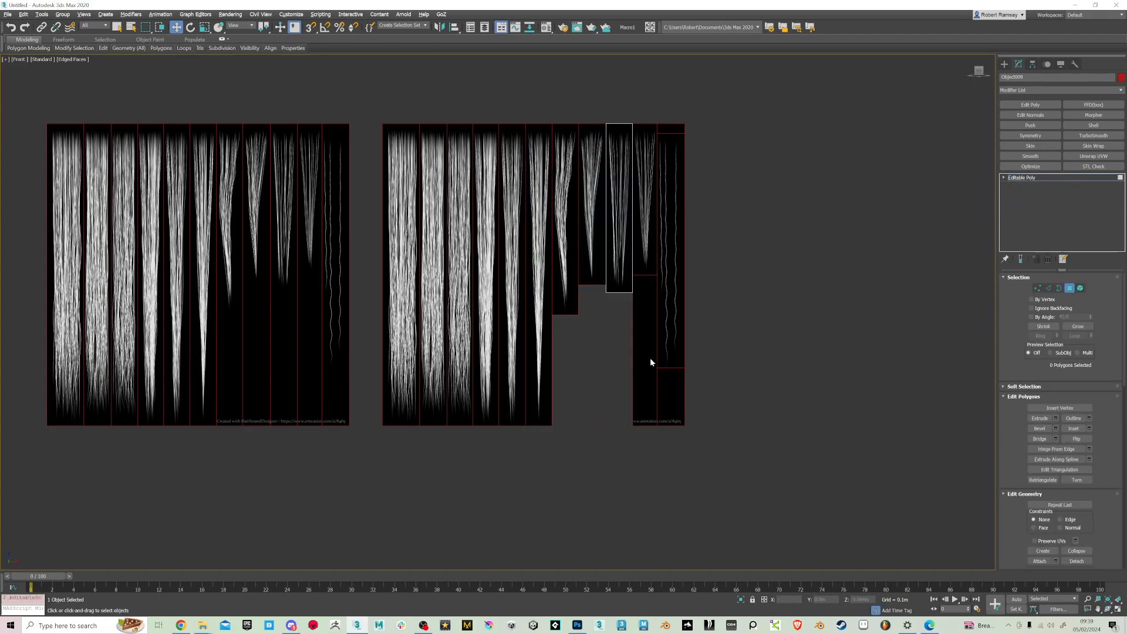
left_click(1004, 177)
left_click(1023, 177)
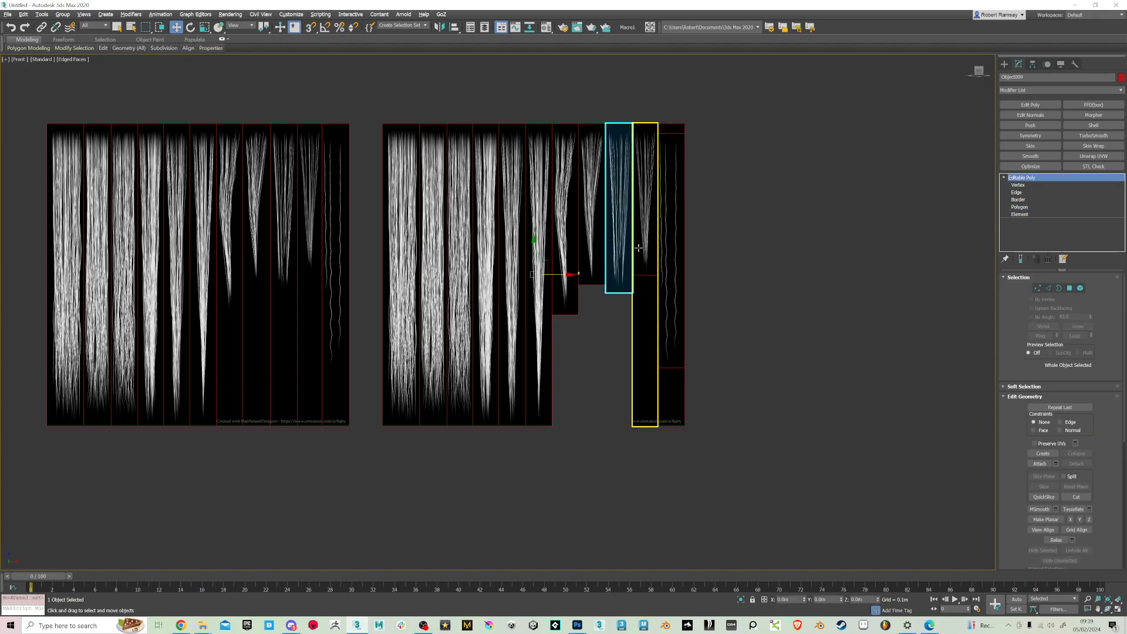
Delete the empty polygon below the hair tips on the tenth strip and return it to object level
left_click(638, 248)
left_click(1069, 288)
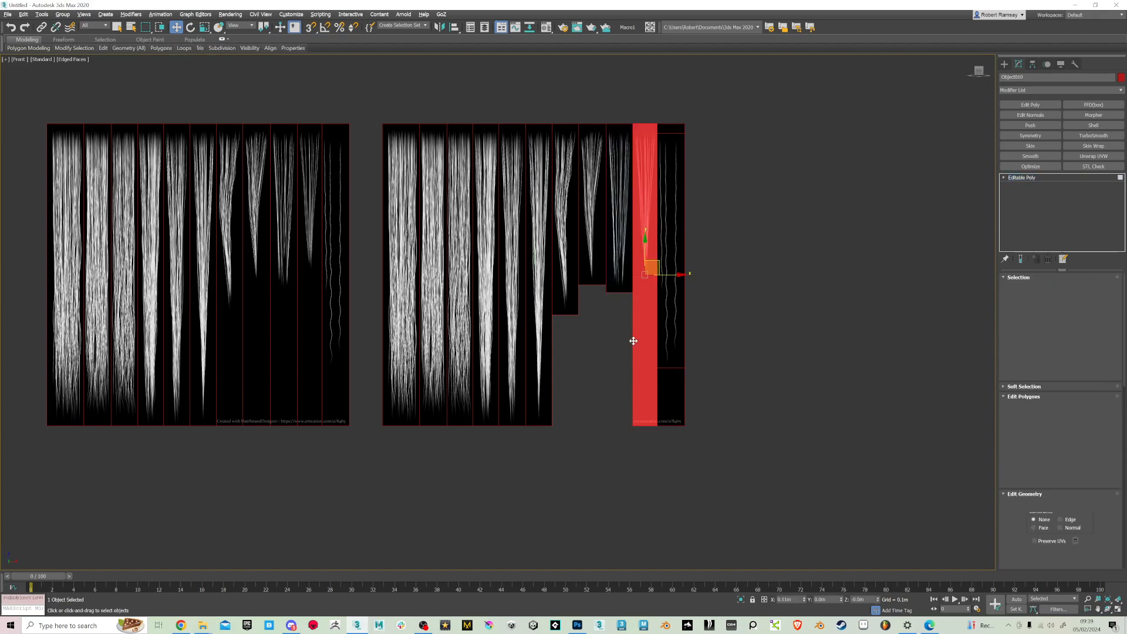
left_click(649, 343)
key("Delete")
left_click(1004, 177)
left_click(1023, 177)
Delete the empty polygons below and above the wavy strands on the eleventh strip
left_click(679, 316)
left_click(1069, 288)
left_click(673, 405)
key("Delete")
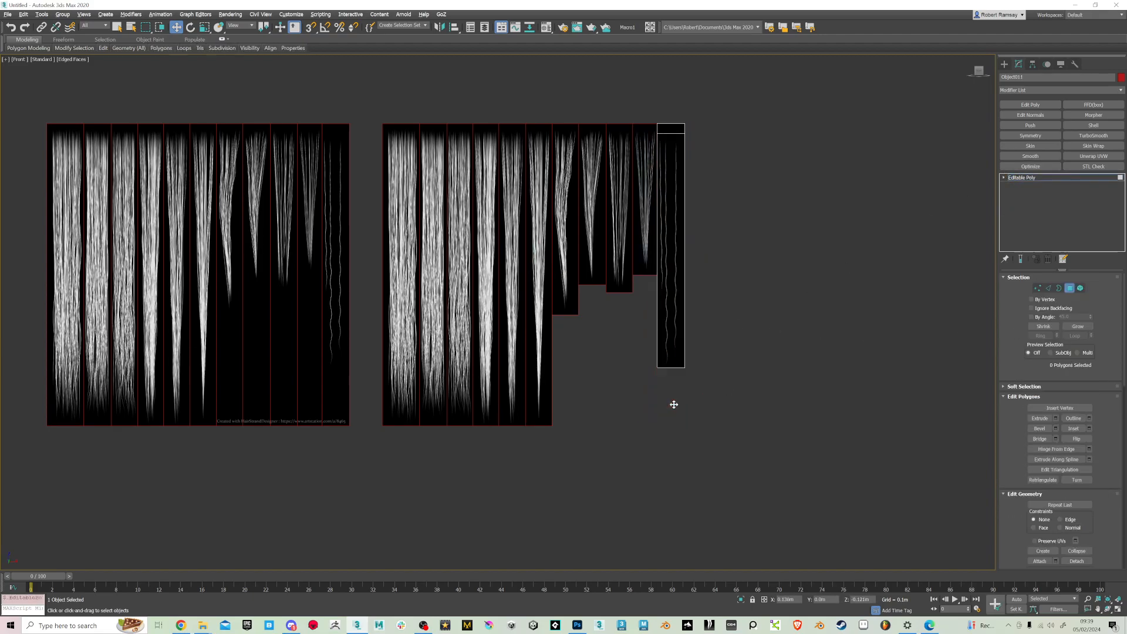
left_click(663, 129)
key("Delete")
Raise the eleventh strip's remaining polygon level with the neighbouring strips' upper edges and return to object level
left_click(675, 208)
left_click_drag(670, 214, 670, 208)
left_click(1003, 177)
left_click(1021, 177)
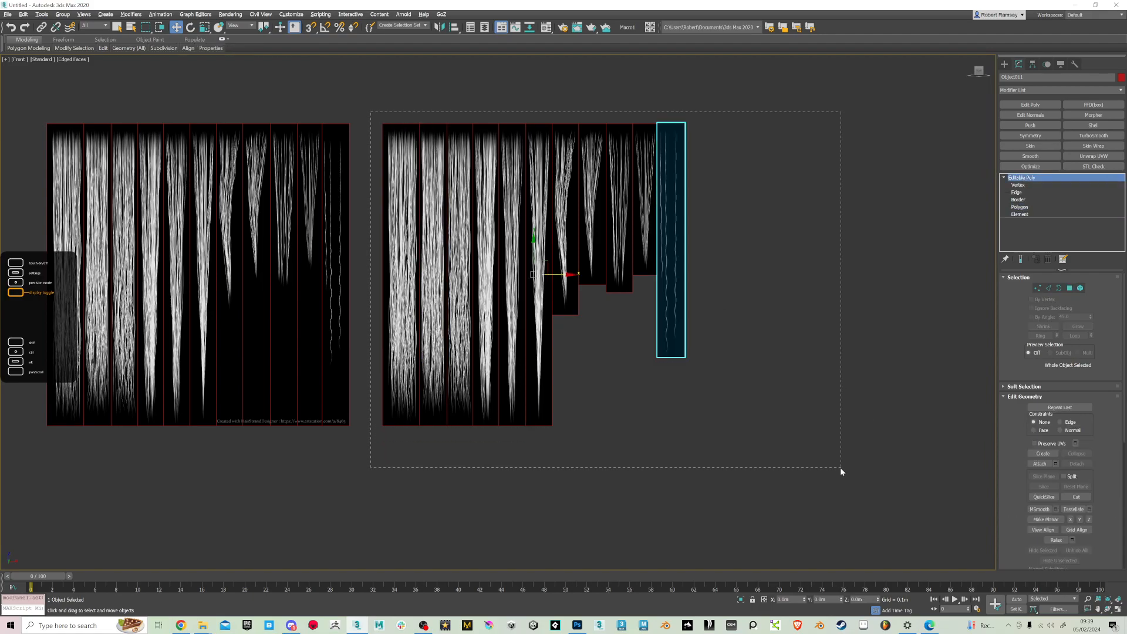
Select all eleven detached strips and center each pivot to its object
left_click_drag(841, 468, 842, 468)
left_click(1032, 65)
left_click(1060, 121)
left_click(1060, 169)
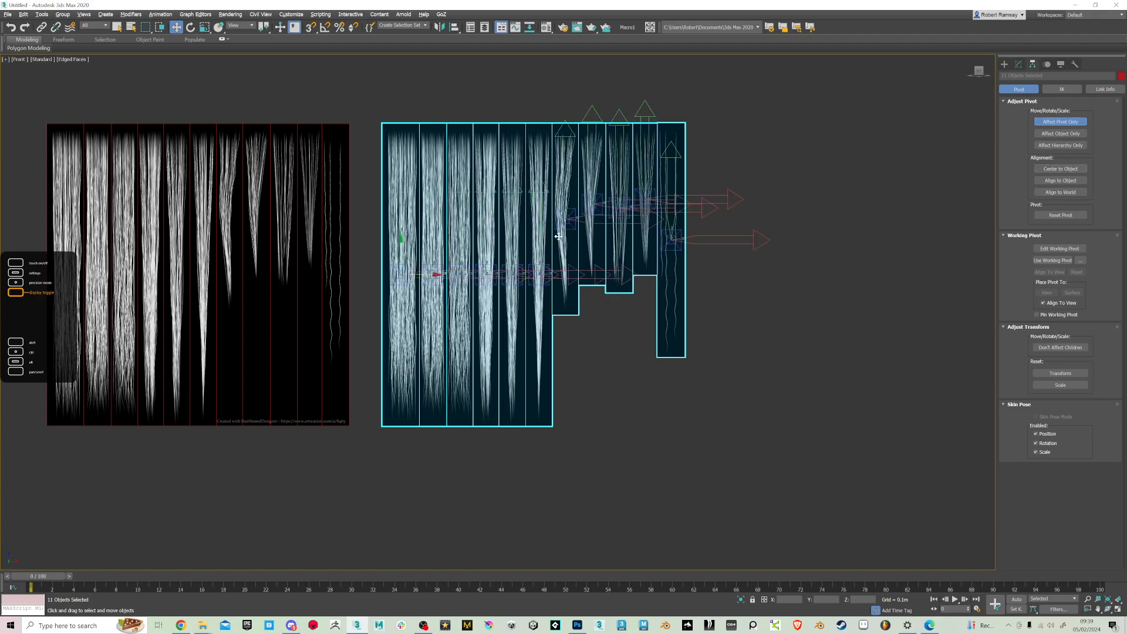
Set the Z position of all eleven strip pivots to 0
middle_click_drag(579, 251, 655, 299)
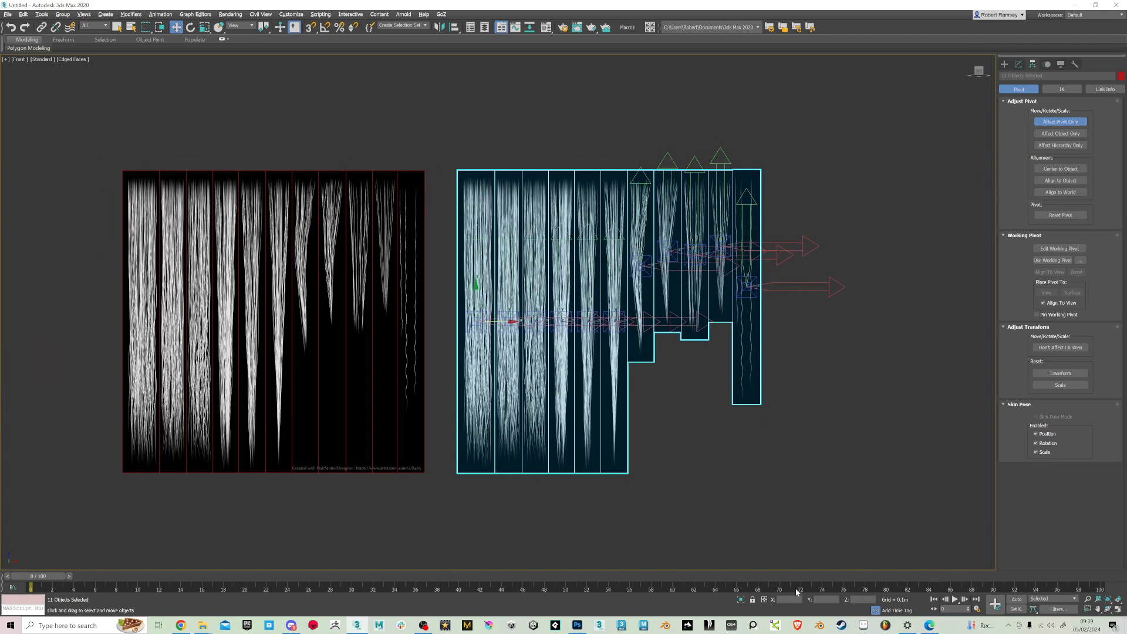
middle_click_drag(482, 314, 561, 267, "alt")
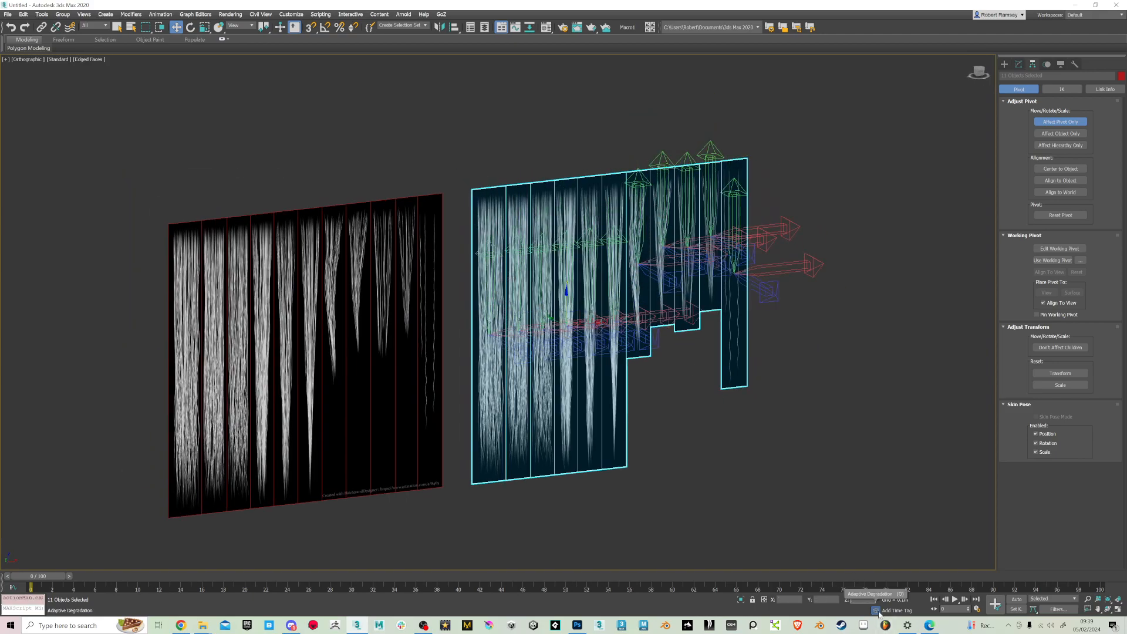
type("0")
key("Return")
middle_click_drag(580, 255, 553, 258, "alt")
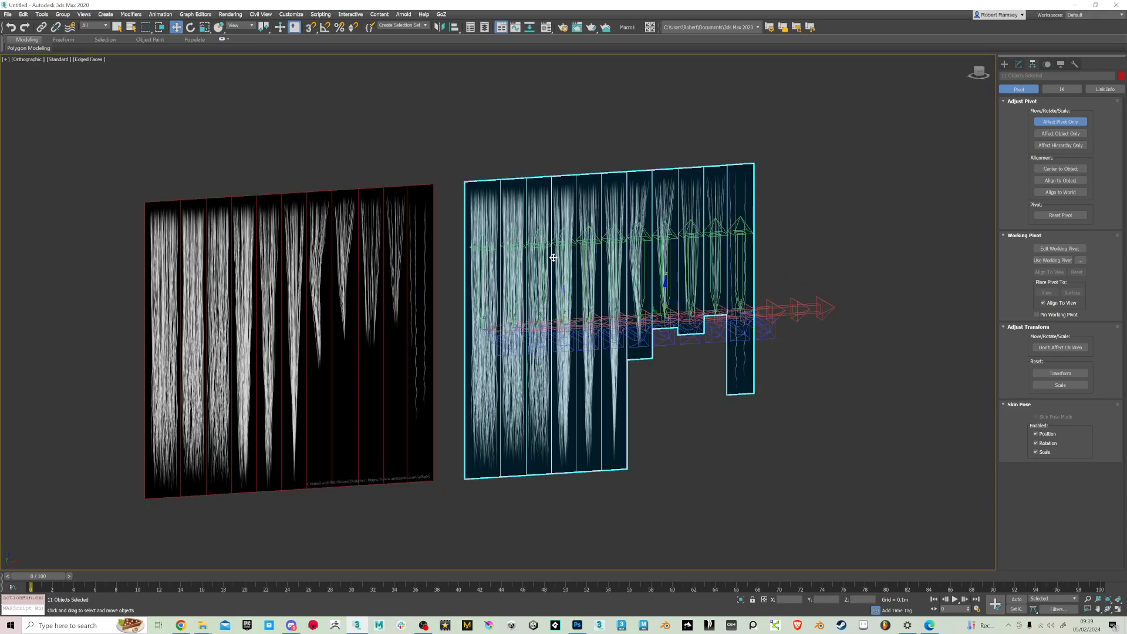
Move all eleven pivots up to the hair roots near the strips' upper edges, finish pivot editing and deselect the strips
left_click_drag(659, 286, 660, 162)
middle_click_drag(992, 192, 981, 64, "alt")
left_click(978, 71)
scroll(693, 202, "up", 5)
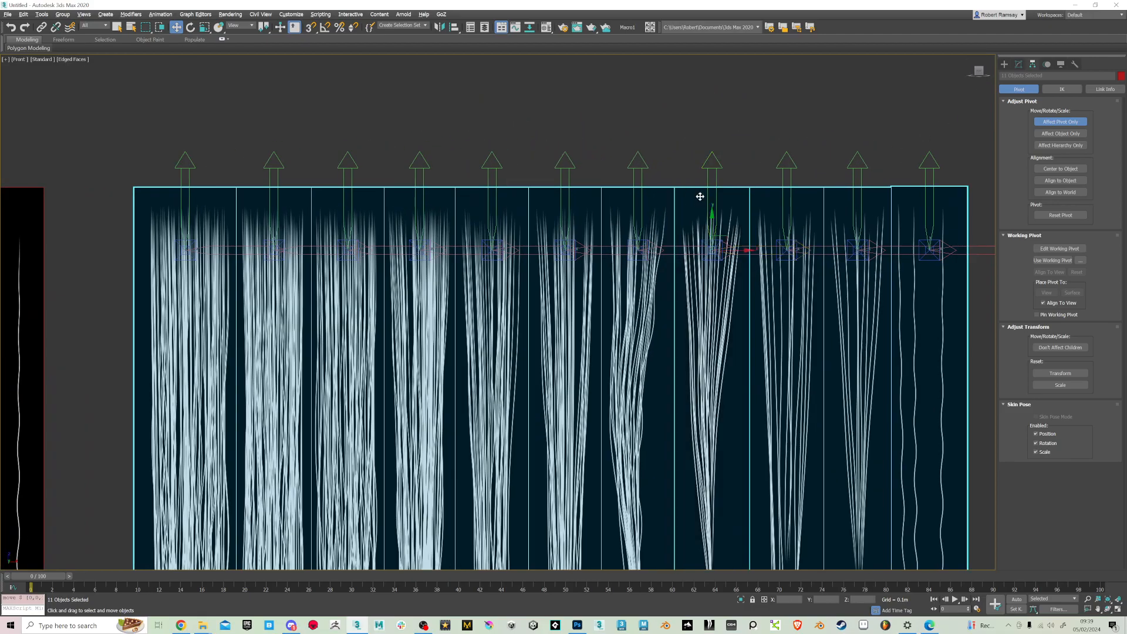
left_click_drag(714, 226, 710, 191)
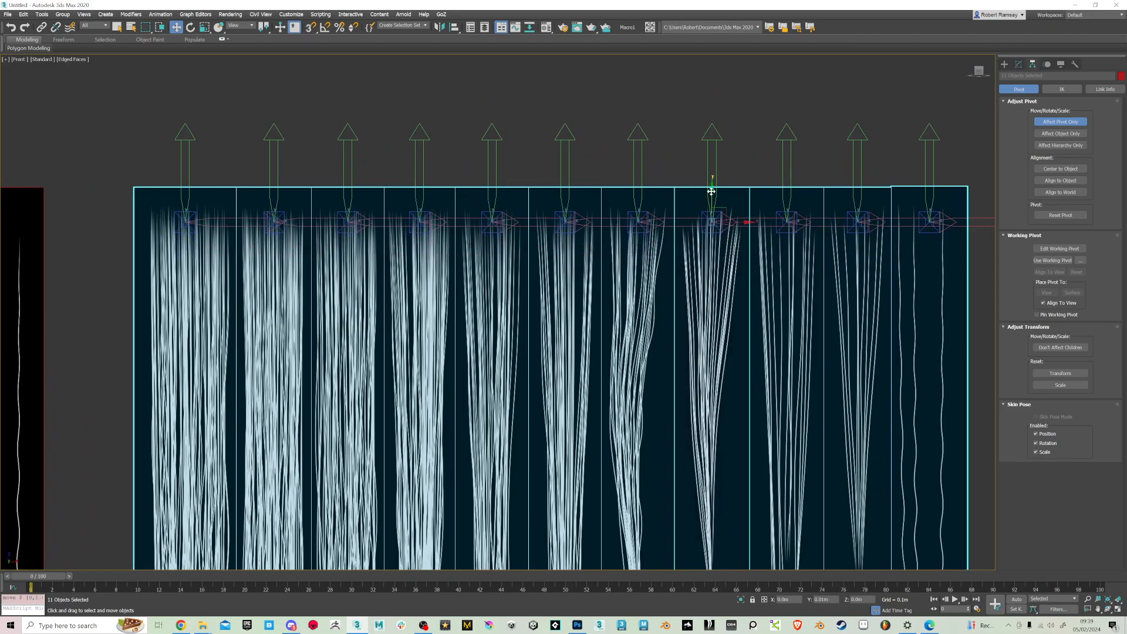
scroll(711, 192, "down", 10)
middle_click_drag(727, 271, 766, 230, "alt")
scroll(733, 240, "up", 3)
left_click(1071, 124)
left_click(799, 268)
Add a vertical edge loop down the middle of the first detached hair strip and return it to object level
middle_click_drag(723, 245, 550, 271)
key("f")
key("z")
left_click_drag(415, 139, 432, 266)
left_click_drag(691, 283, 755, 270)
left_click(755, 270)
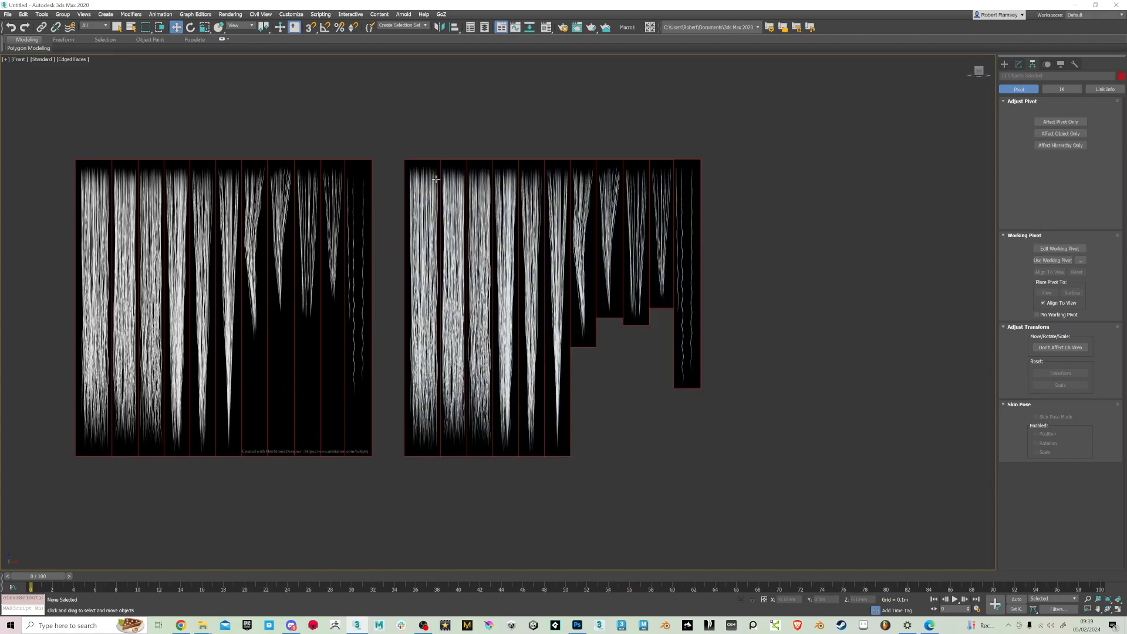
left_click(421, 235)
left_click(1019, 63)
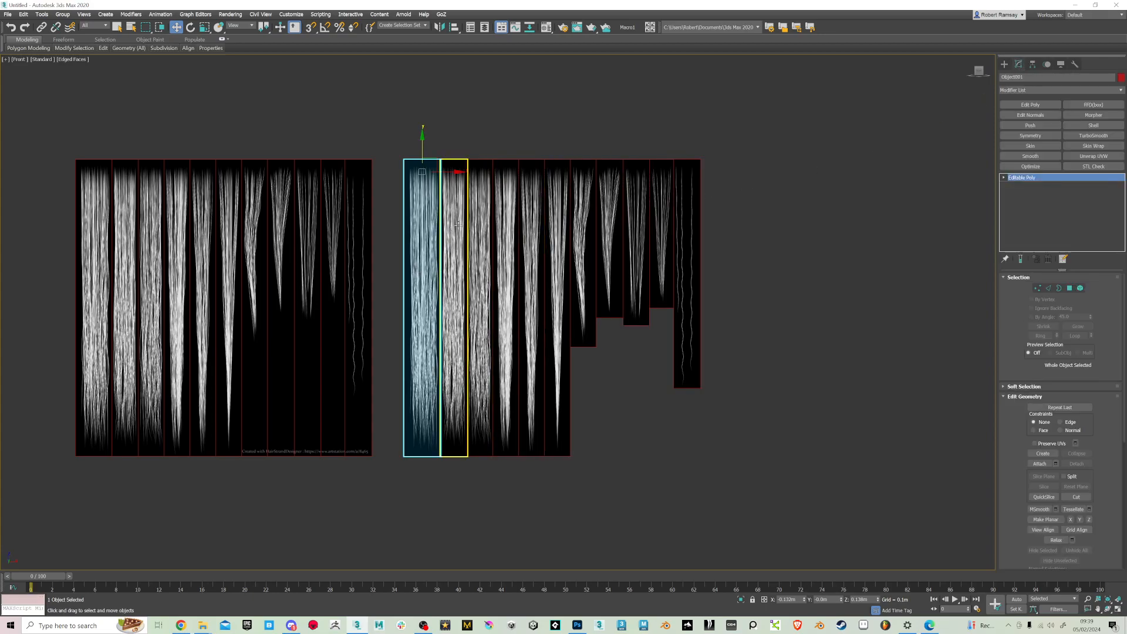
middle_click_drag(440, 212, 472, 229)
key("alt+s")
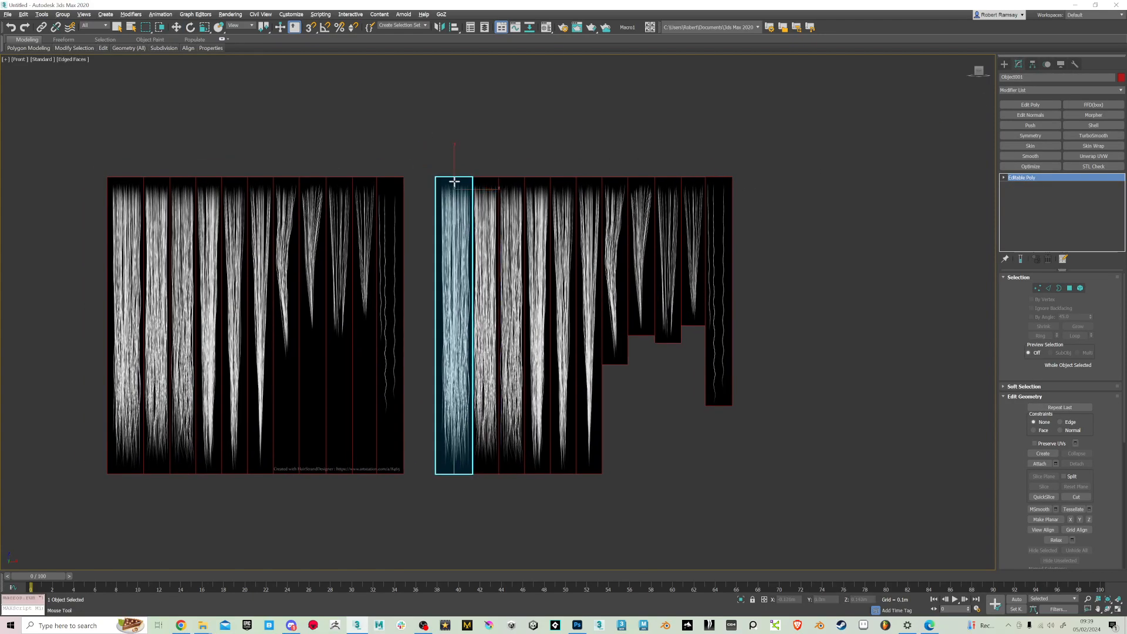
middle_click_drag(558, 196, 448, 247, "alt")
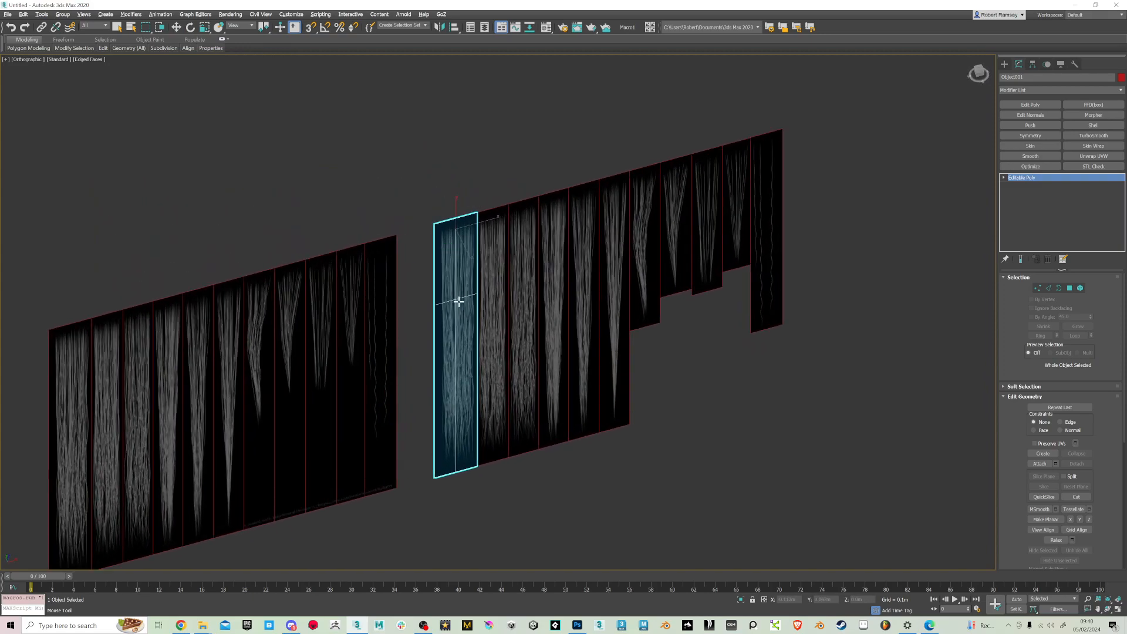
key("w")
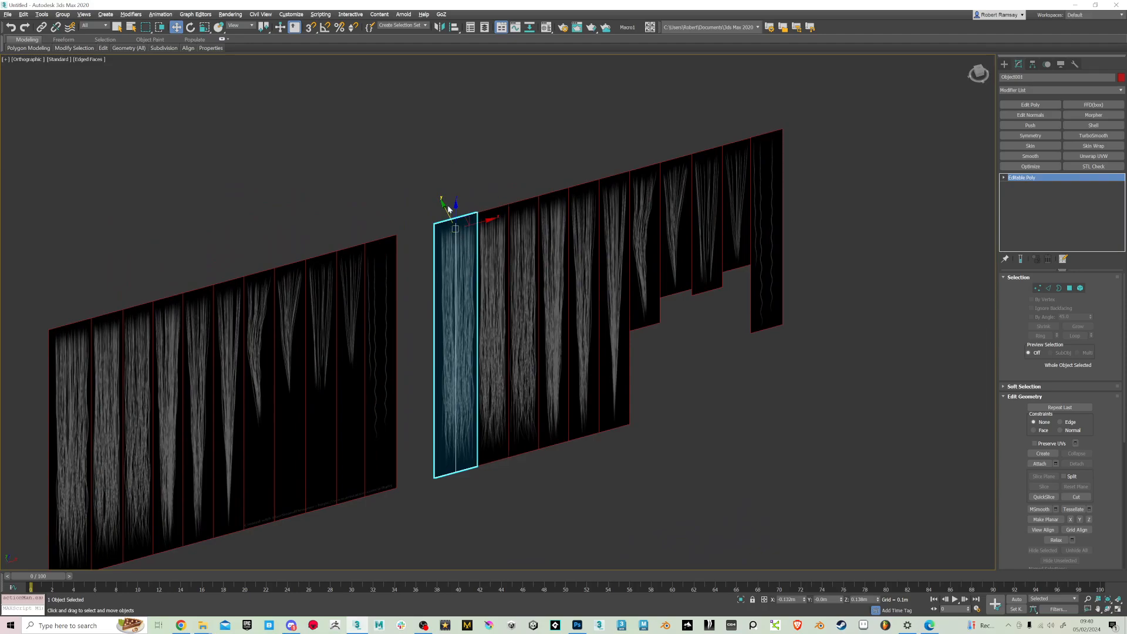
key("2")
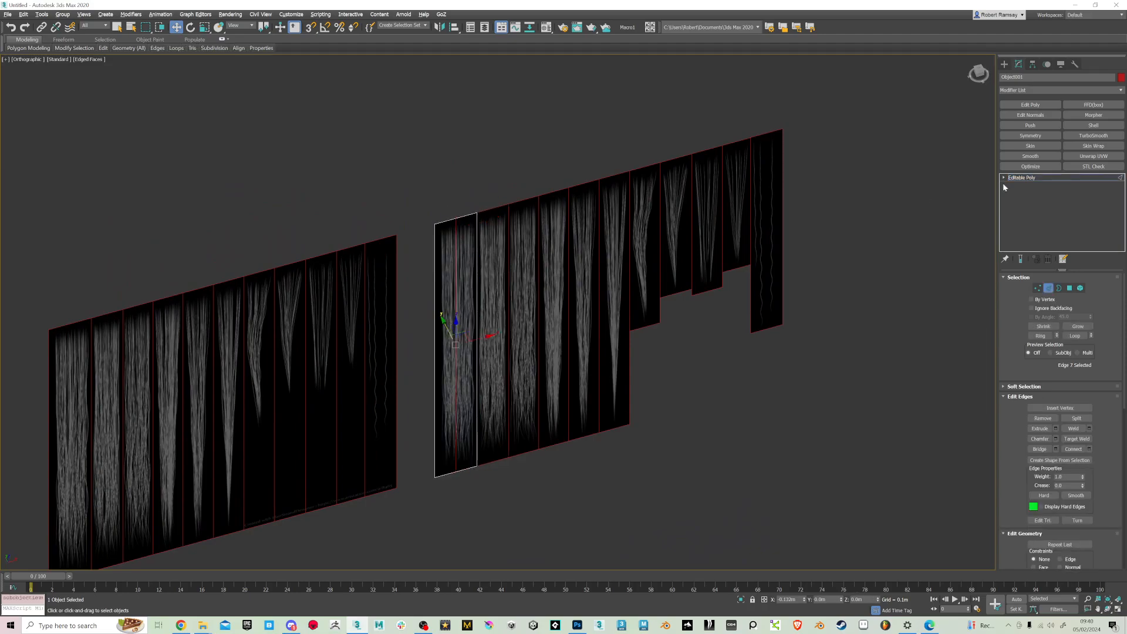
middle_click_drag(554, 239, 520, 249, "alt")
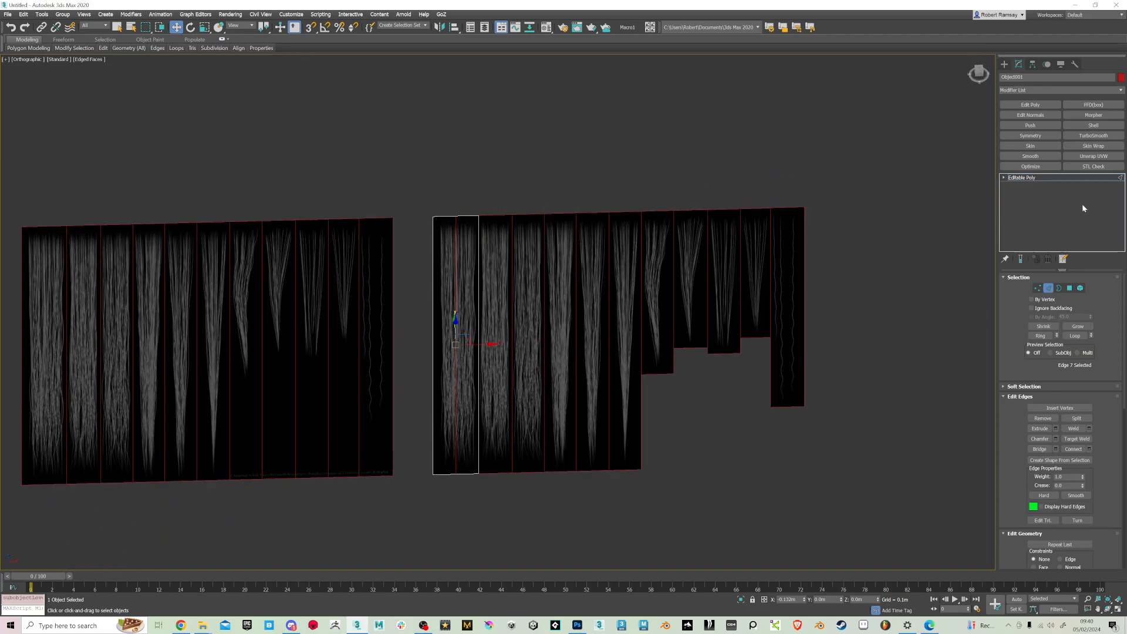
left_click(1006, 178)
Apply one shared Edit Poly modifier to the other ten detached strips
left_click_drag(542, 530, 500, 526)
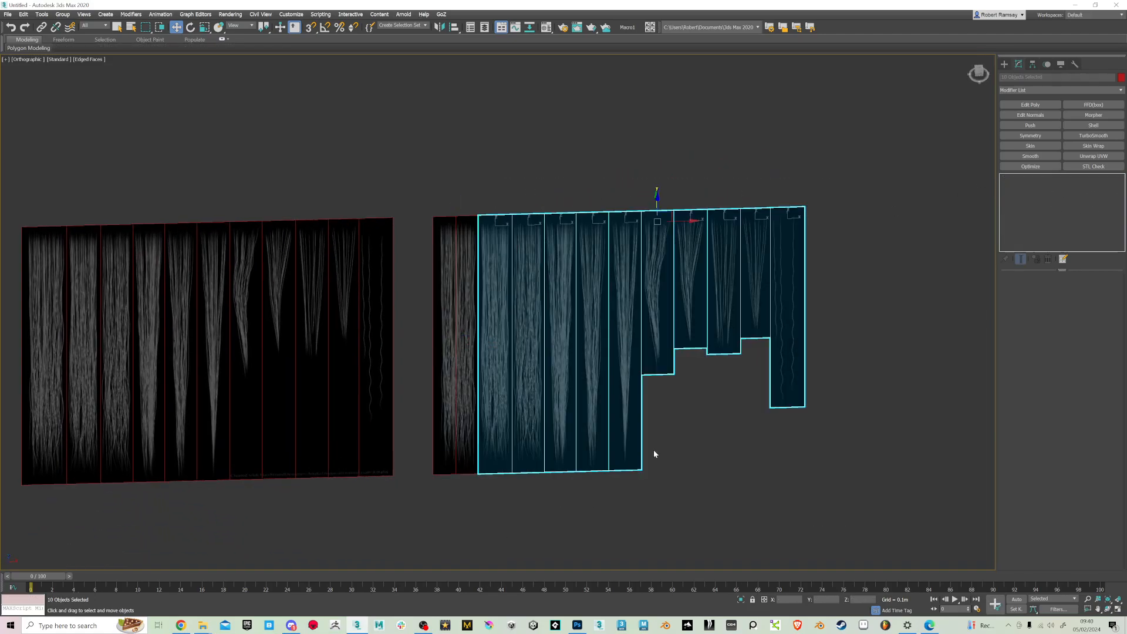
left_click(1030, 104)
key("alt+e")
key("Escape")
middle_click_drag(708, 339, 659, 327, "alt")
key("alt+e")
key("Escape")
key("alt+e")
key("Escape")
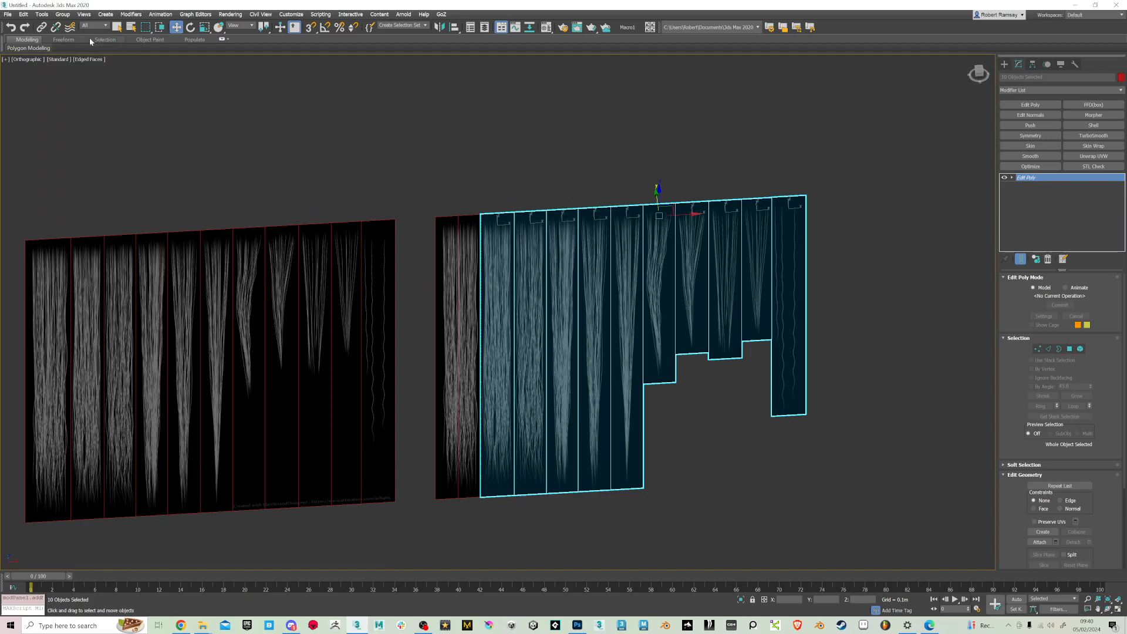
left_click(64, 41)
left_click(37, 41)
mouse_move(35, 48)
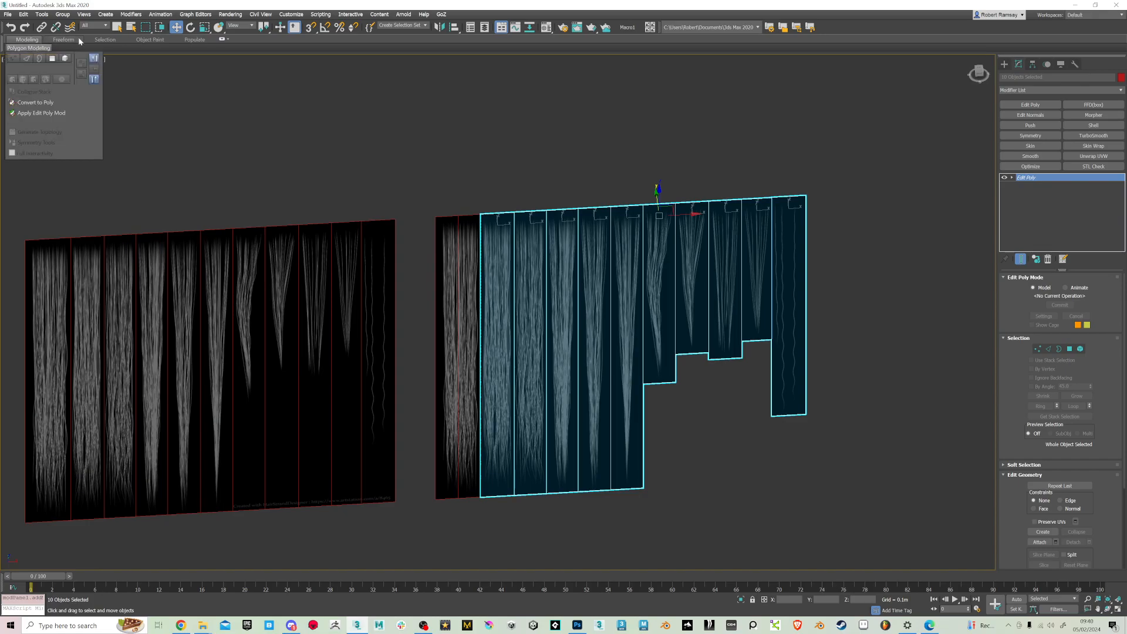
left_click(1068, 349)
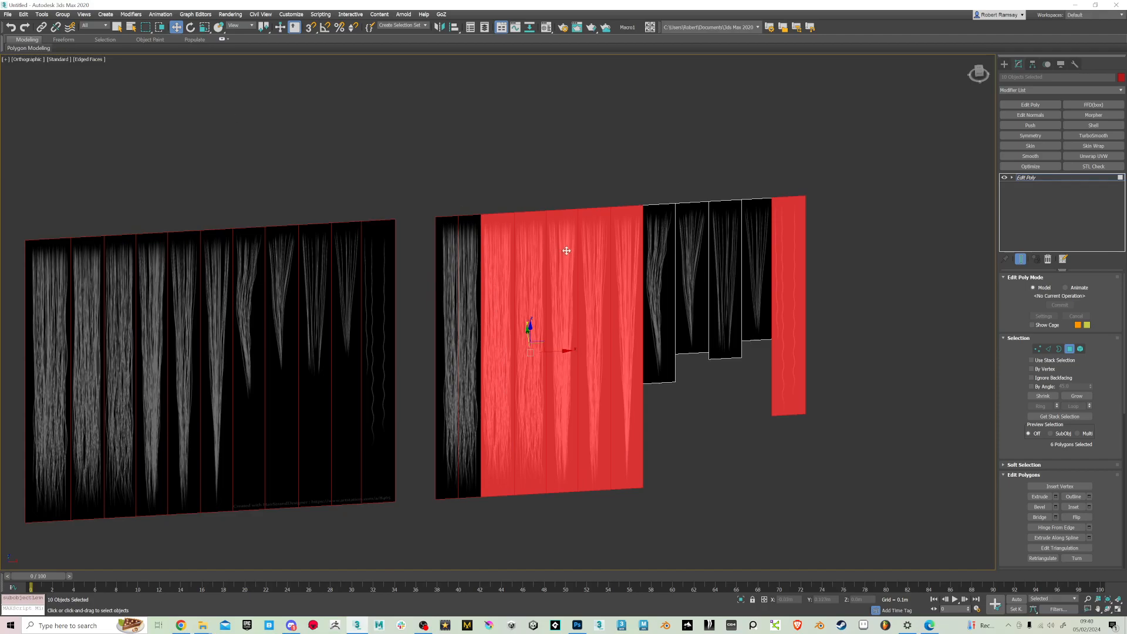
left_click(743, 455)
left_click(512, 362)
left_click(534, 464)
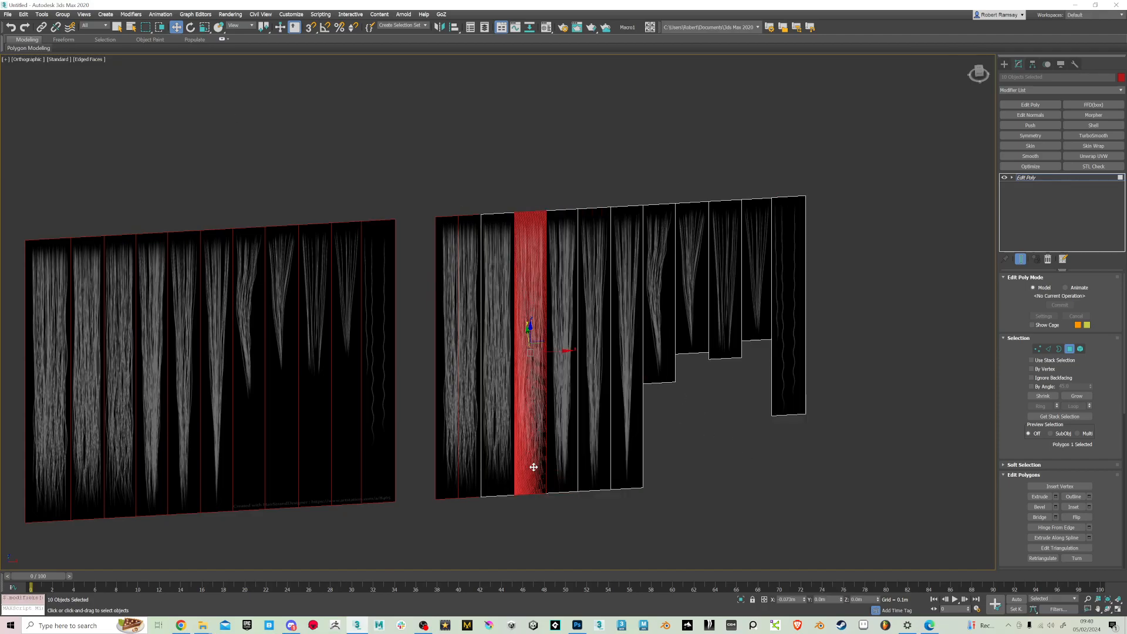
middle_click_drag(534, 466, 656, 459, "alt")
left_click(498, 358)
scroll(498, 357, "up", 2)
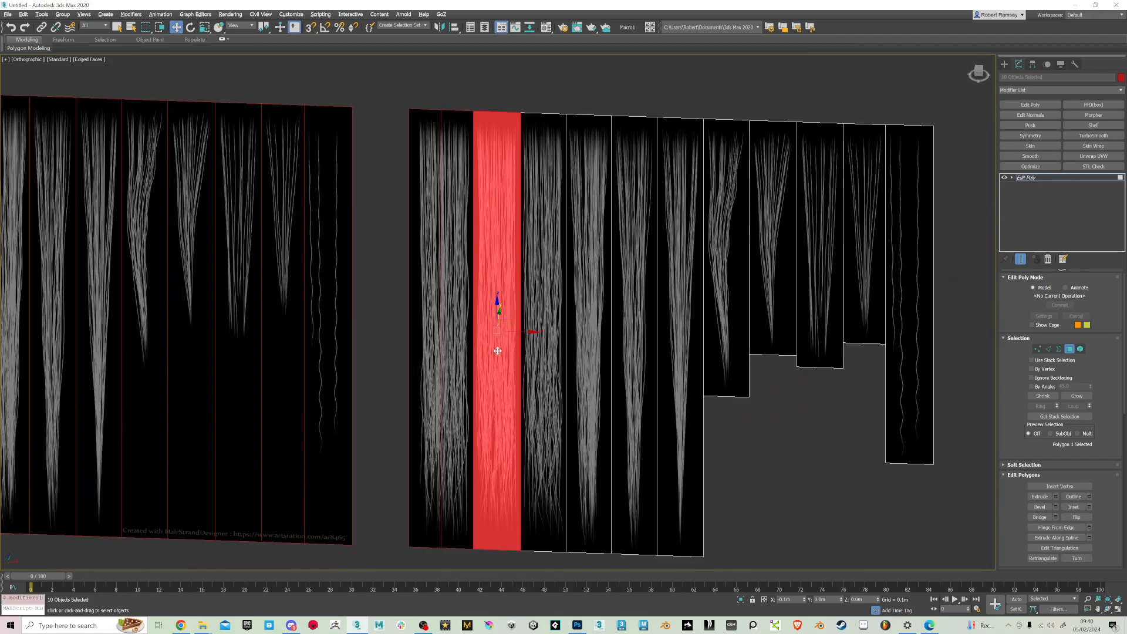
Select the top and bottom edges of all ten strips that share the Edit Poly modifier
left_click(1050, 351)
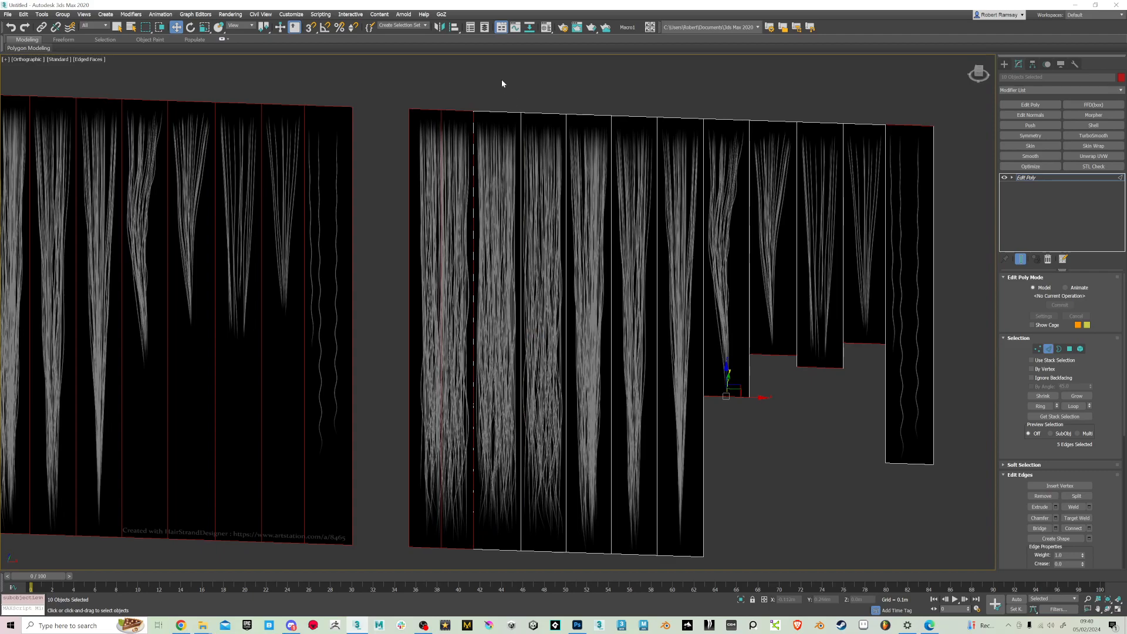
scroll(502, 82, "down", 2)
left_click_drag(494, 151, 494, 153)
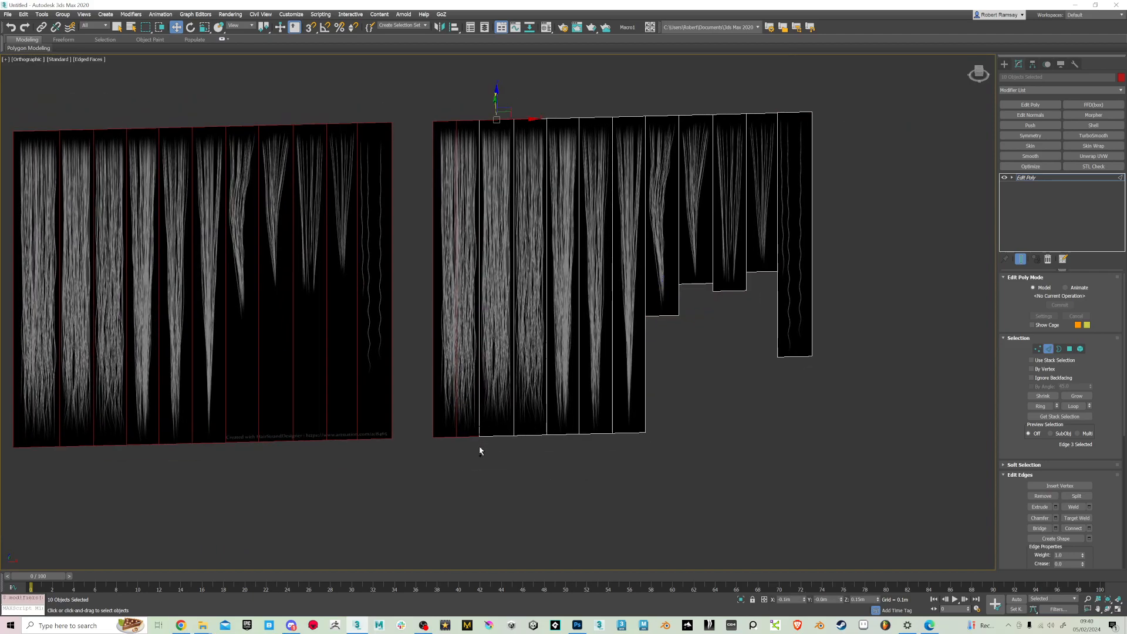
left_click_drag(500, 451, 500, 420, "ctrl")
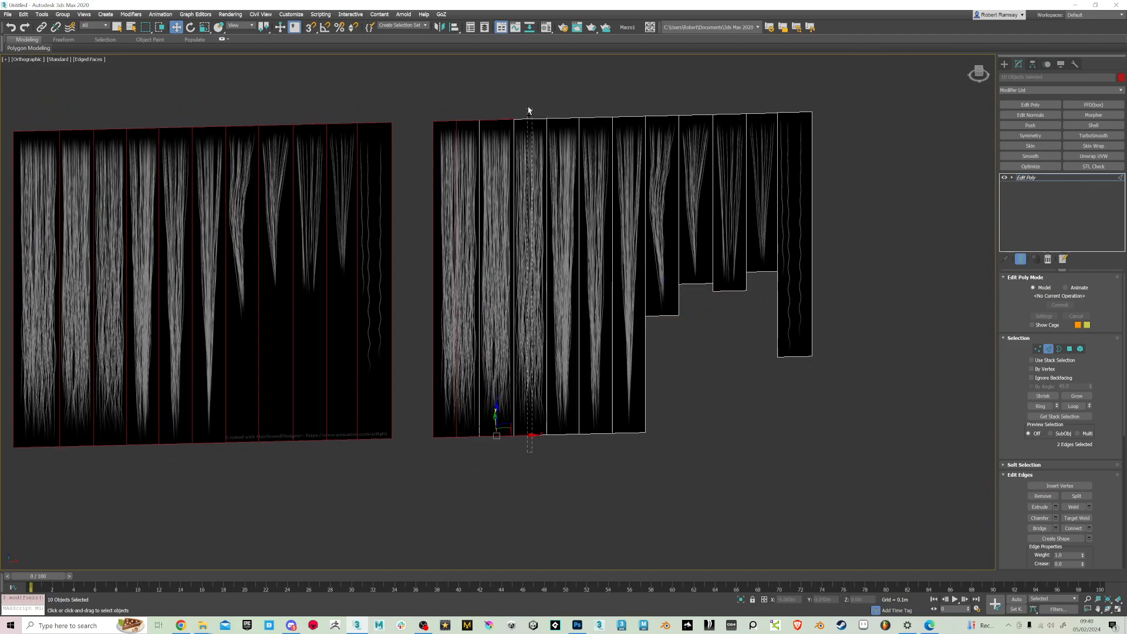
left_click_drag(561, 454, 564, 478, "ctrl")
left_click_drag(587, 158, 583, 99, "ctrl")
left_click_drag(635, 388, 635, 388, "ctrl")
left_click_drag(661, 94, 701, 310, "ctrl")
left_click_drag(760, 285, 761, 287, "ctrl")
left_click_drag(808, 248, 798, 398, "ctrl")
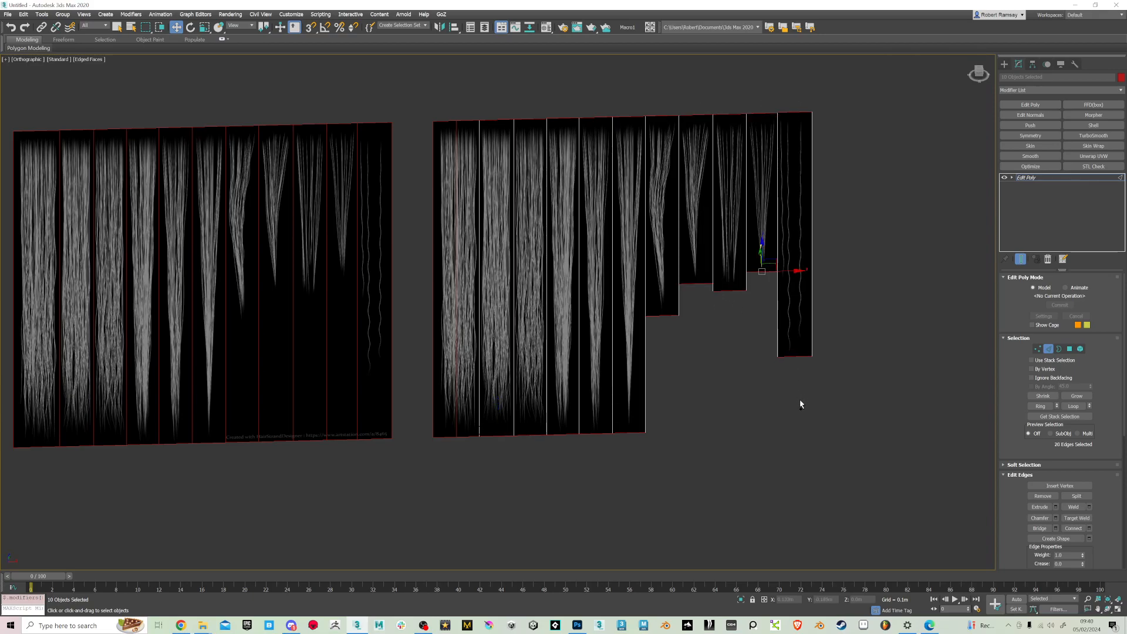
Connect the selected top and bottom edges to add a vertical center edge to each of the ten strips
left_click(1089, 529)
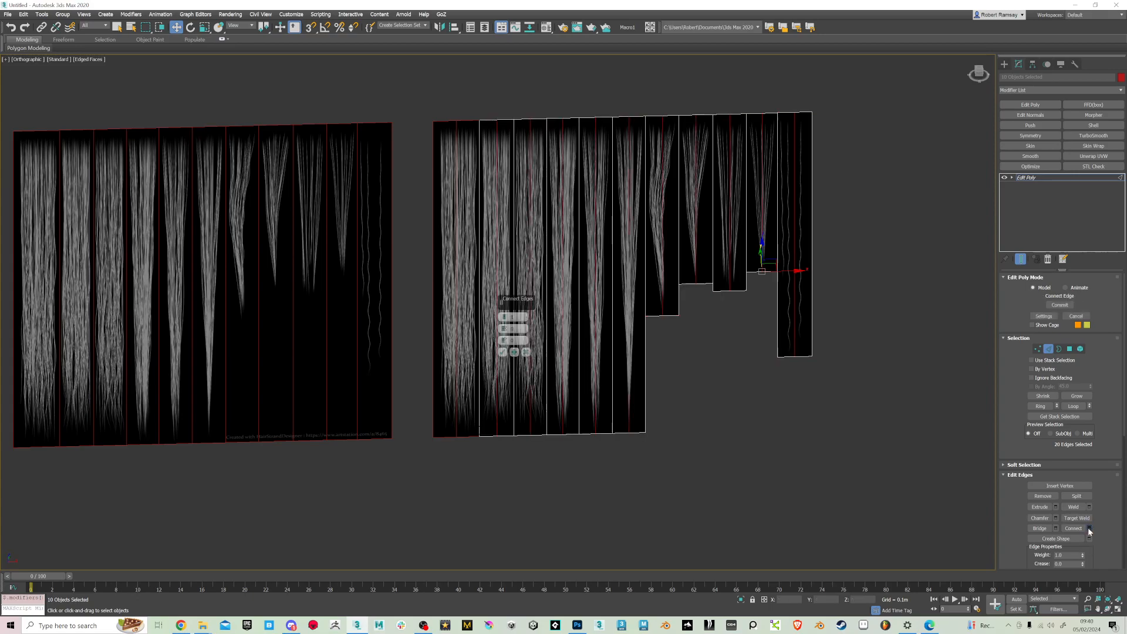
left_click(503, 352)
middle_click_drag(536, 357, 719, 353, "alt")
Return the ten strips to object level and collapse their shared Edit Poly modifier
left_click(1012, 178)
left_click(1031, 178)
right_click(1033, 176)
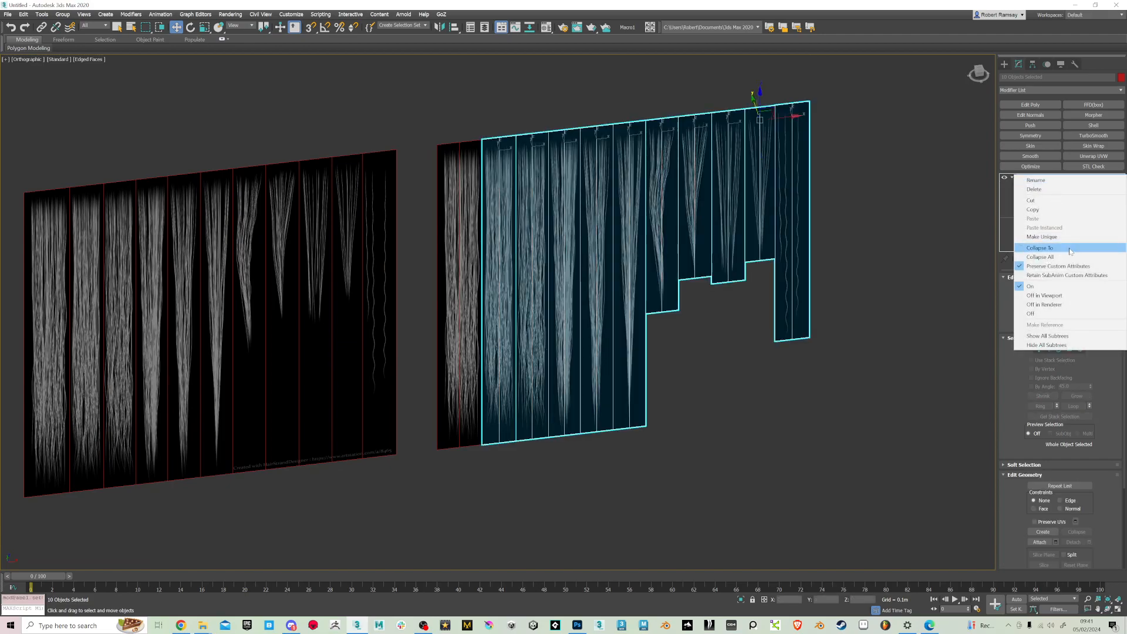
left_click(1069, 248)
left_click(603, 348)
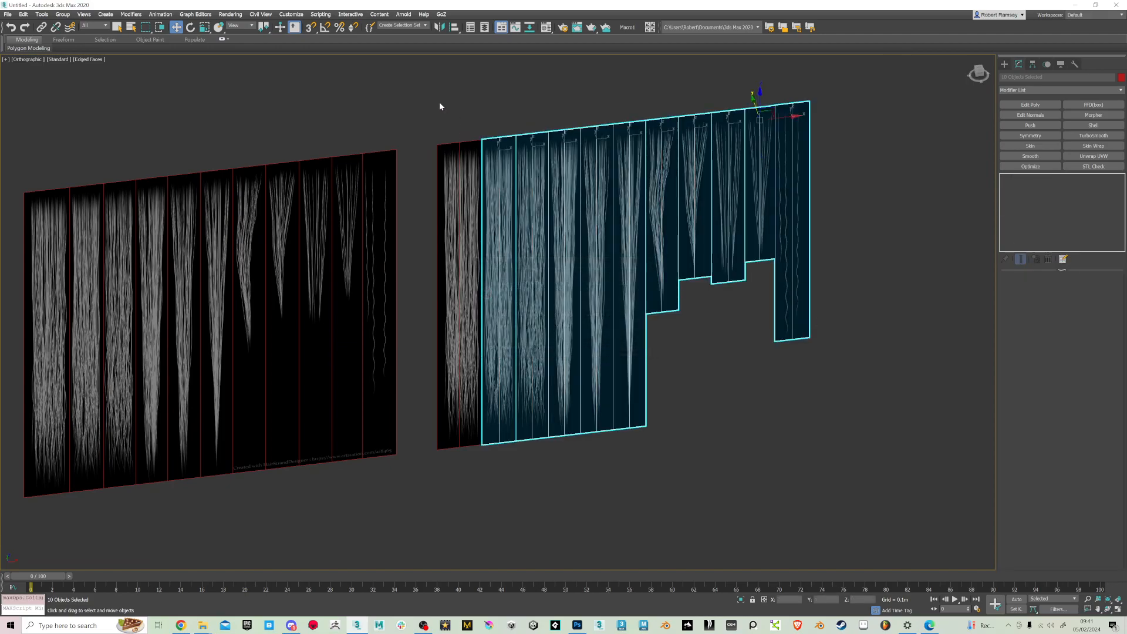
Select all eleven detached hair strips and apply one shared Edit Poly modifier to them
left_click_drag(891, 494, 885, 500)
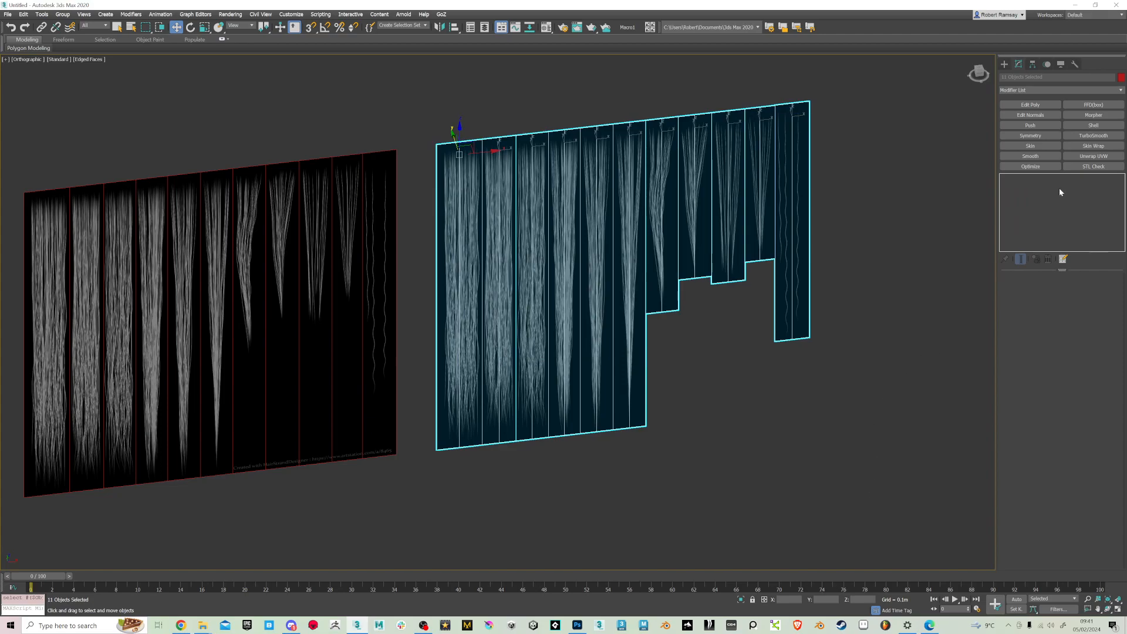
middle_click_drag(870, 216, 845, 217, "alt")
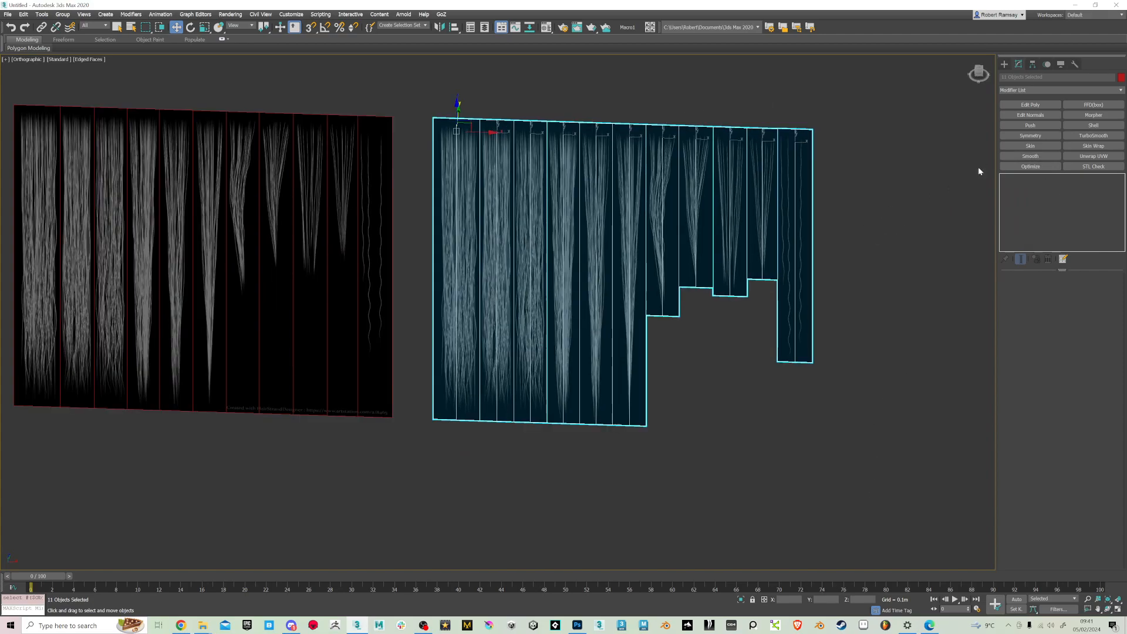
left_click(1051, 107)
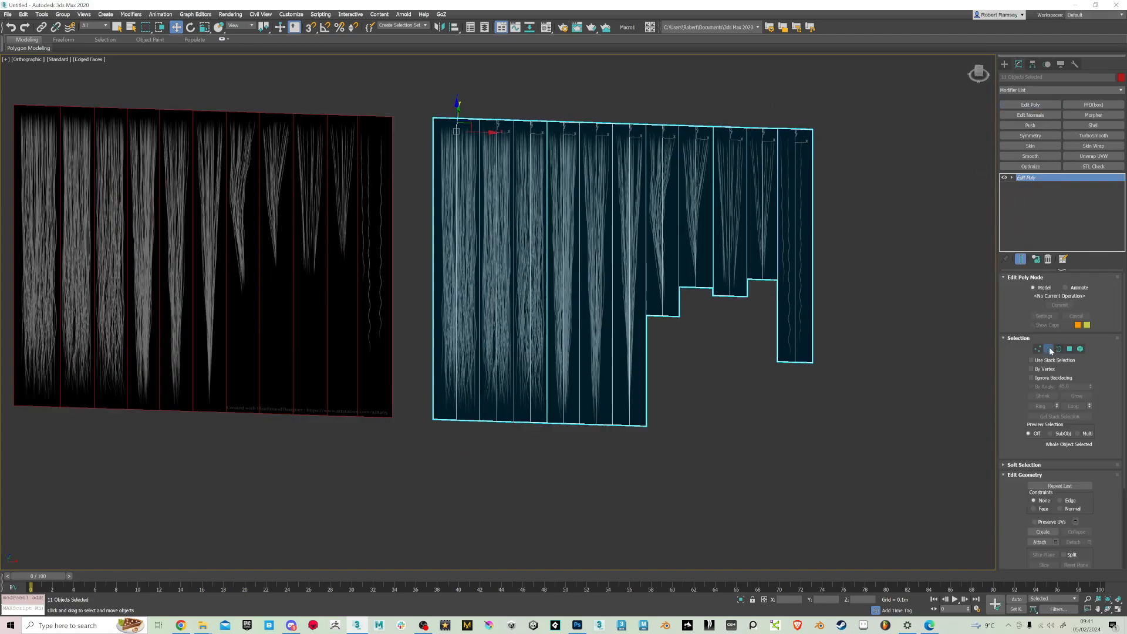
Select the center edges of all eleven strips and move them out of the plane to give each card a shallow V-shaped bend
left_click(1048, 349)
middle_click_drag(455, 219, 536, 198, "alt")
scroll(444, 316, "up", 3)
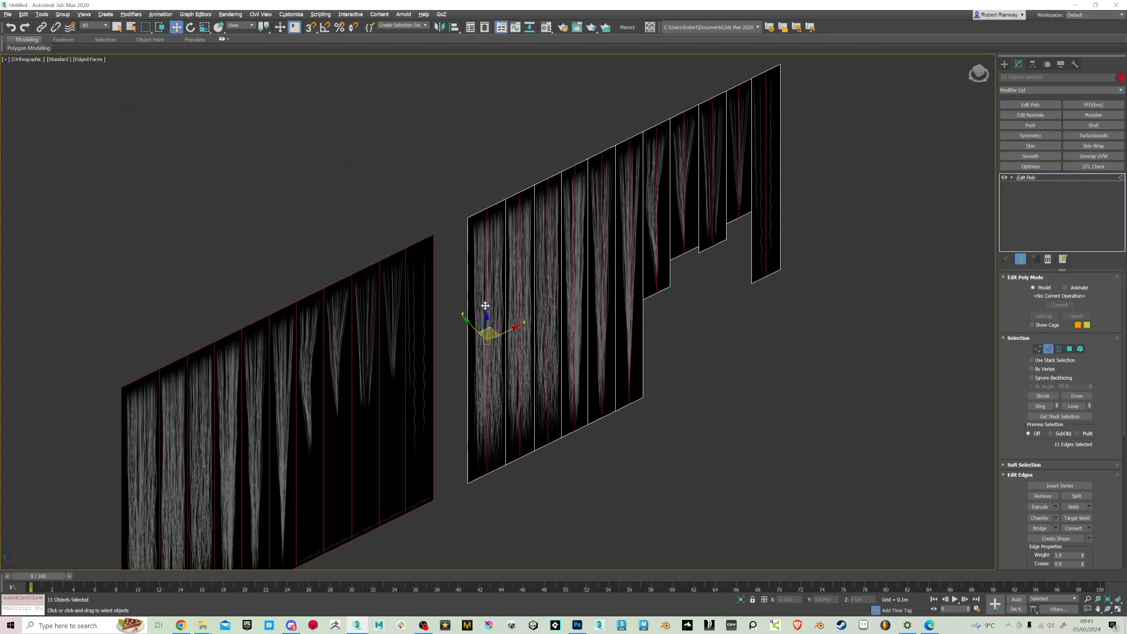
left_click_drag(472, 316, 486, 324)
middle_click_drag(515, 233, 452, 205, "alt")
middle_click_drag(535, 220, 679, 321, "alt")
scroll(684, 328, "down", 5)
middle_click_drag(692, 362, 680, 411, "alt")
scroll(675, 461, "up", 4)
left_click(1037, 349)
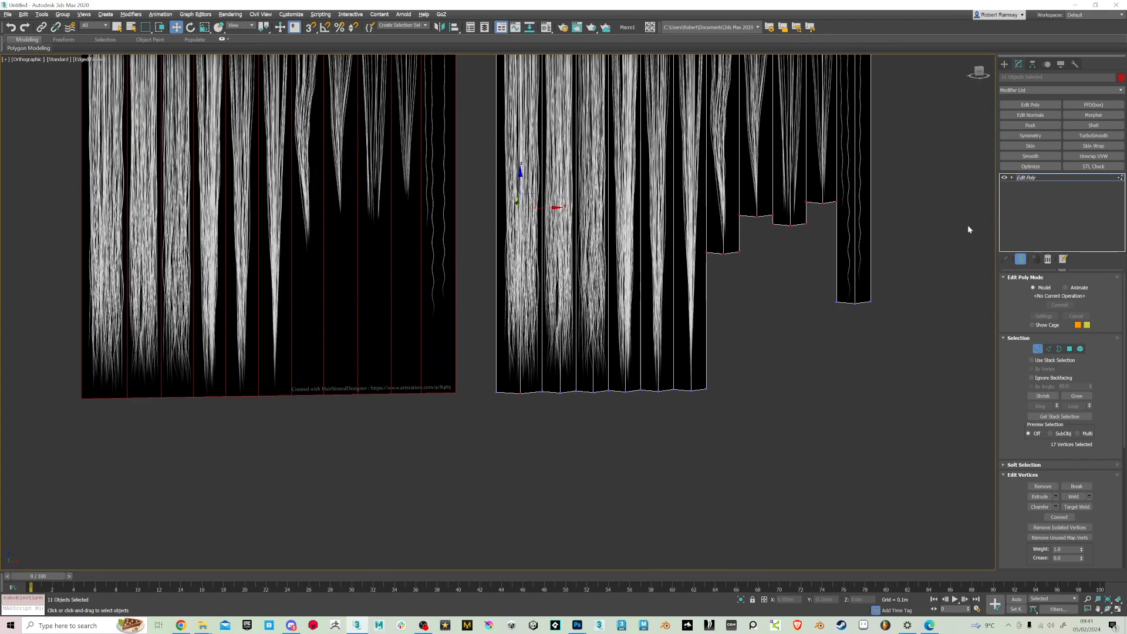
left_click_drag(591, 443, 473, 471)
middle_click_drag(672, 281, 712, 358, "alt")
key("r")
left_click_drag(700, 370, 692, 360)
key("w")
left_click(795, 376)
key("shift+z")
key("q")
mouse_move(817, 323)
middle_mouse_down("alt")
mouse_move(848, 332)
mouse_move(820, 289)
mouse_move(790, 291)
mouse_move(797, 311)
middle_mouse_up("alt")
key("shift+z")
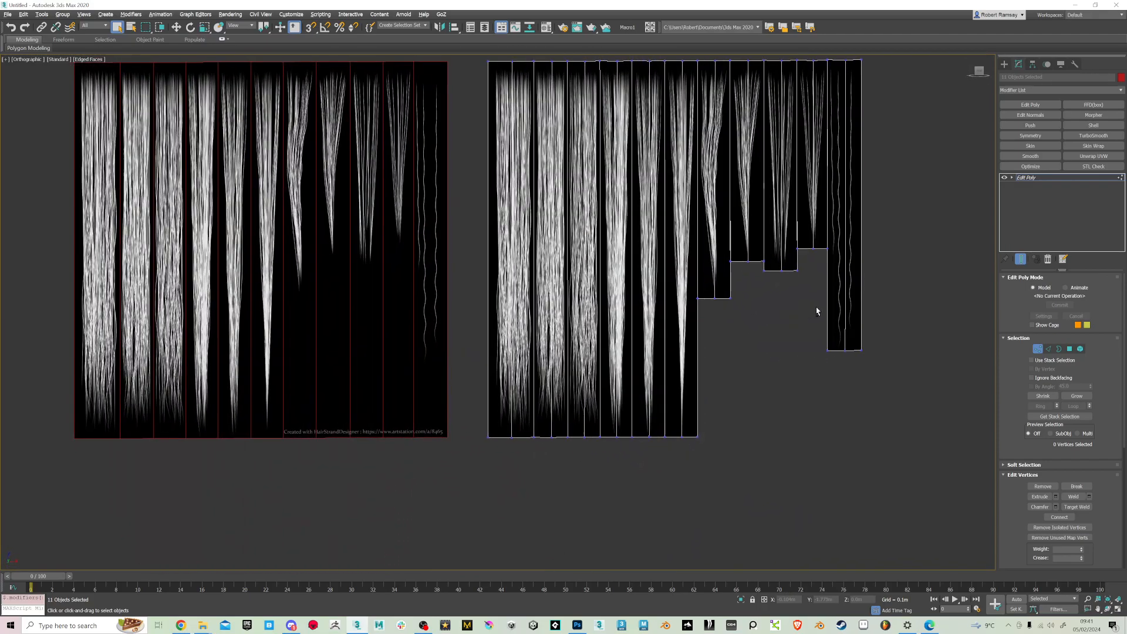
Chamfer the center edges of all eleven strips with one segment, splitting each into two vertical edges for a rounder card profile
left_click(1049, 349)
middle_click_drag(613, 225, 614, 233, "alt")
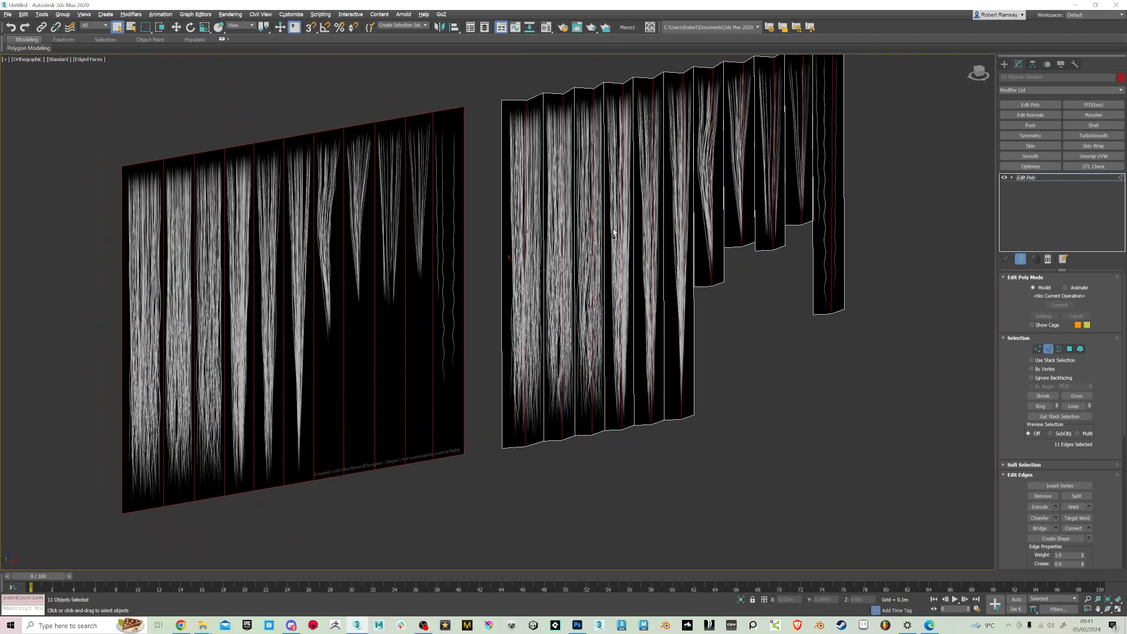
right_click(524, 164)
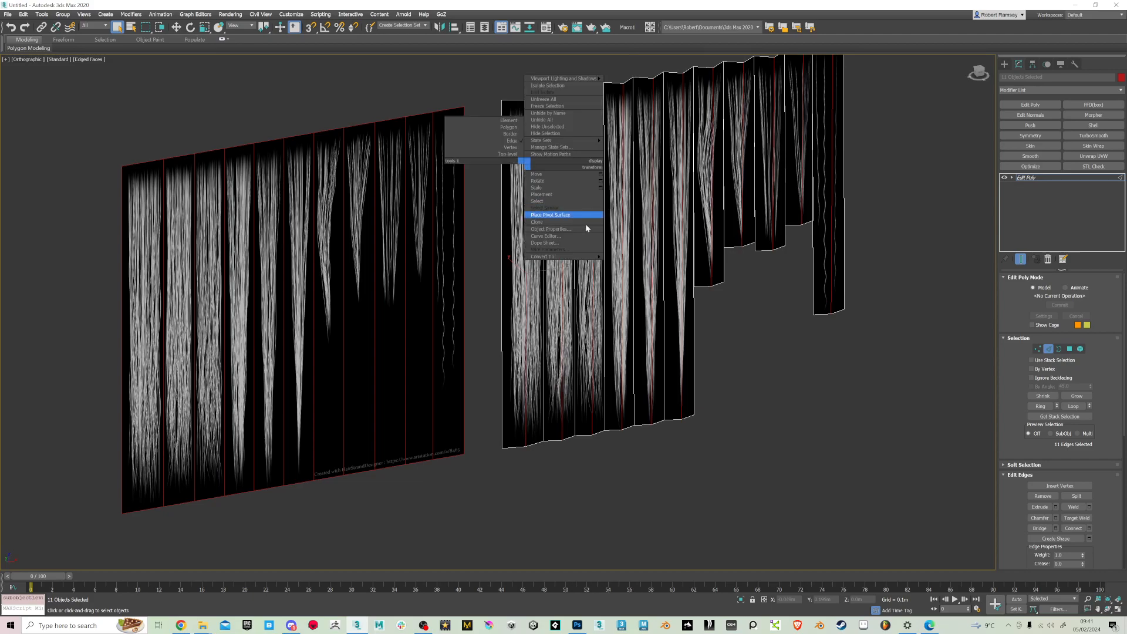
left_click(1009, 428)
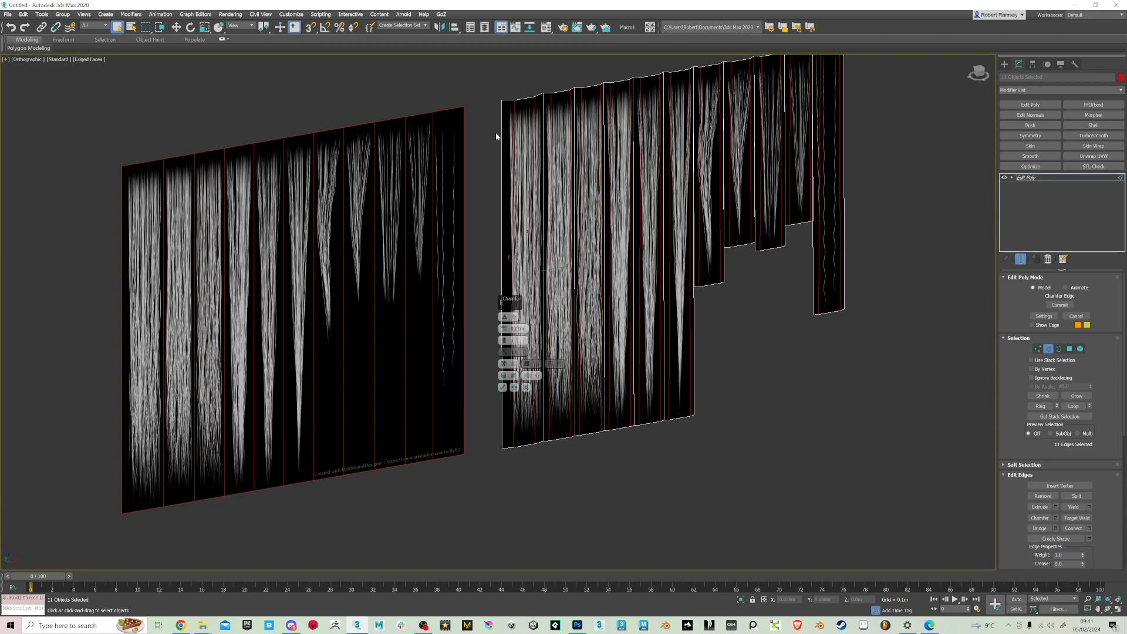
scroll(503, 148, "up", 2)
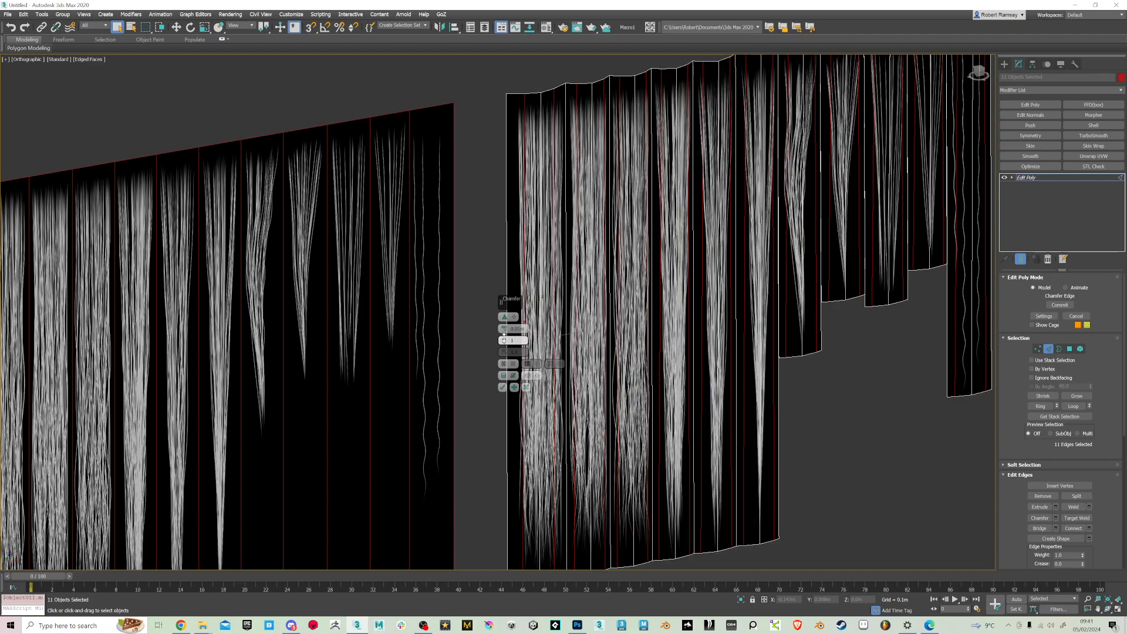
mouse_move(681, 293)
middle_mouse_down("alt")
mouse_move(671, 314)
mouse_move(670, 293)
mouse_move(666, 302)
middle_mouse_up("alt")
left_click_drag(504, 330, 508, 326)
left_click(503, 388)
middle_click_drag(675, 352, 822, 317, "alt")
scroll(777, 181, "down", 3)
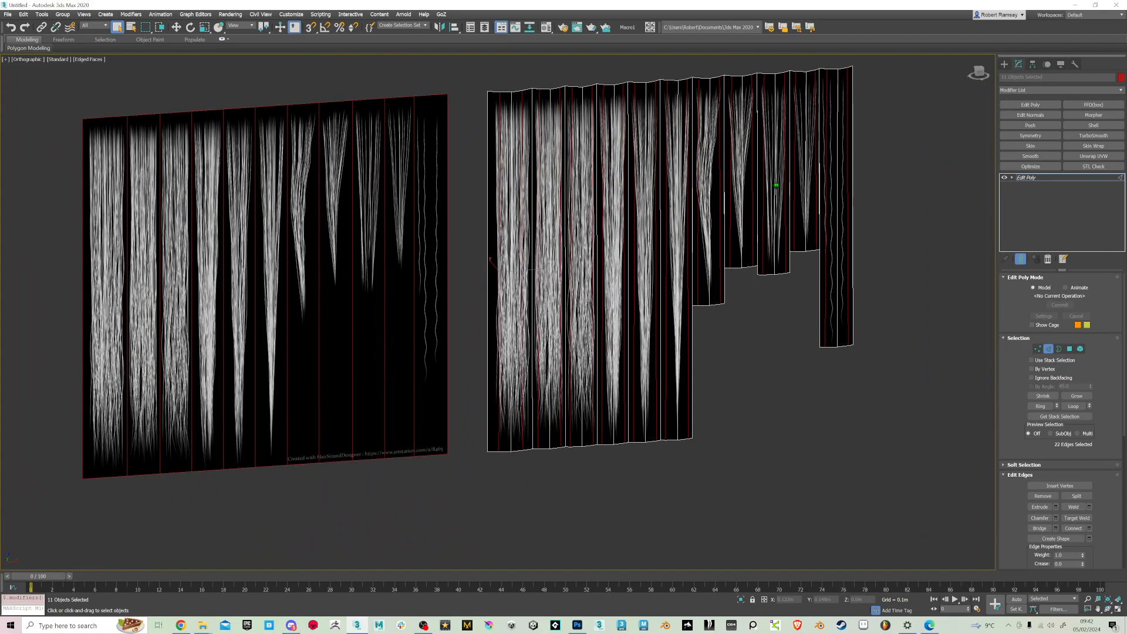
middle_click_drag(777, 181, 820, 213, "alt")
Apply a Smooth modifier with Auto Smooth off and smoothing group 1 to all eleven strips, and collapse it into the meshes
left_click(1030, 156)
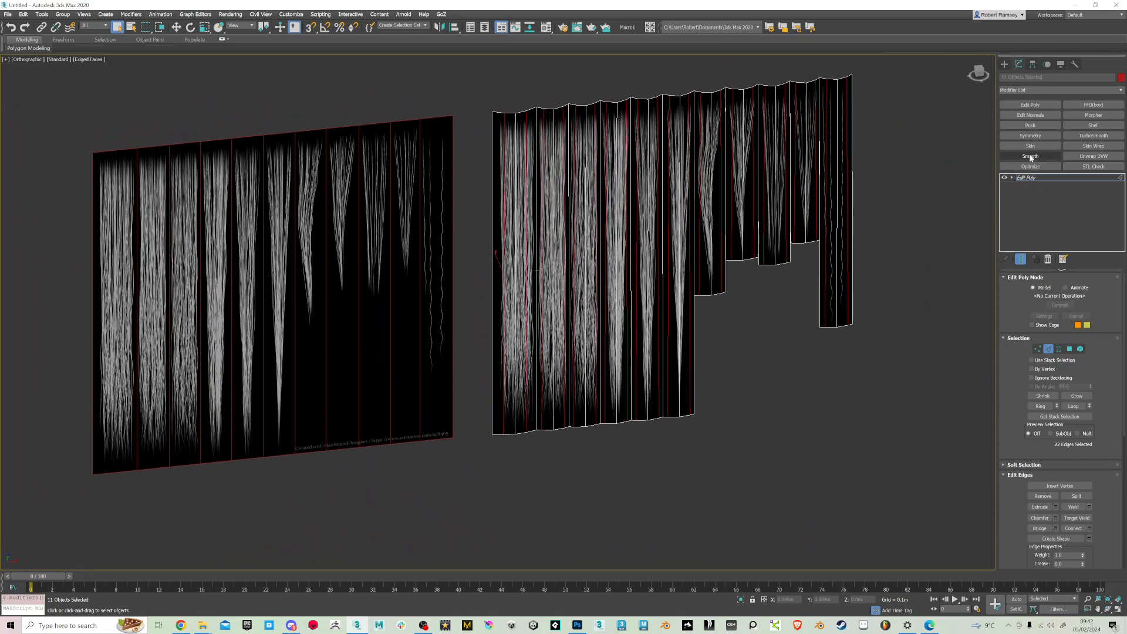
left_click(1048, 291)
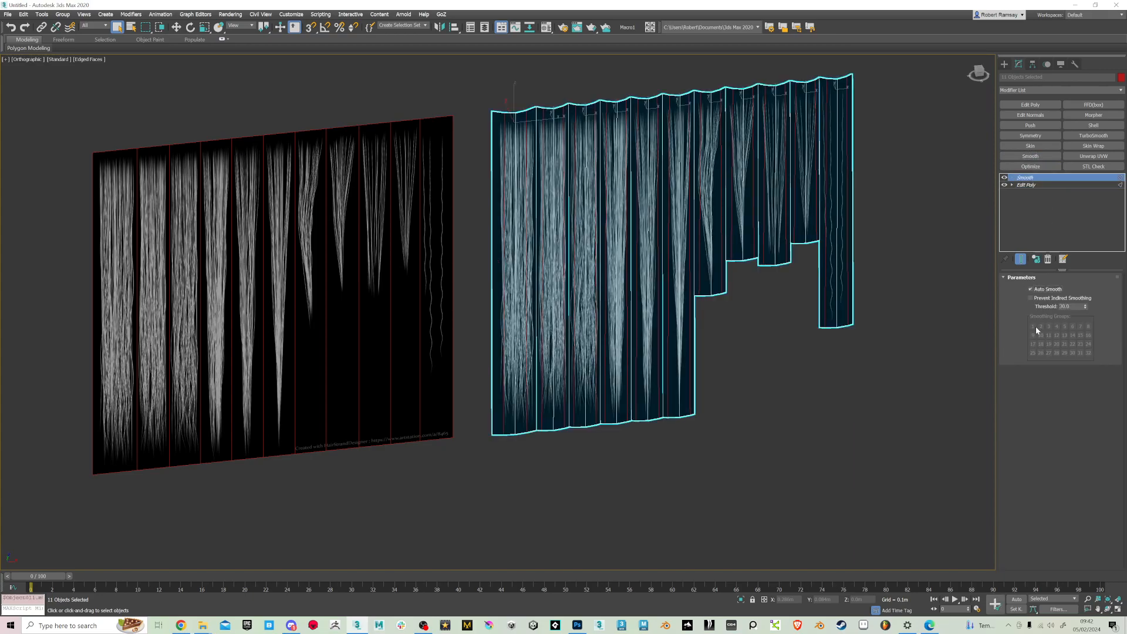
left_click(1036, 290)
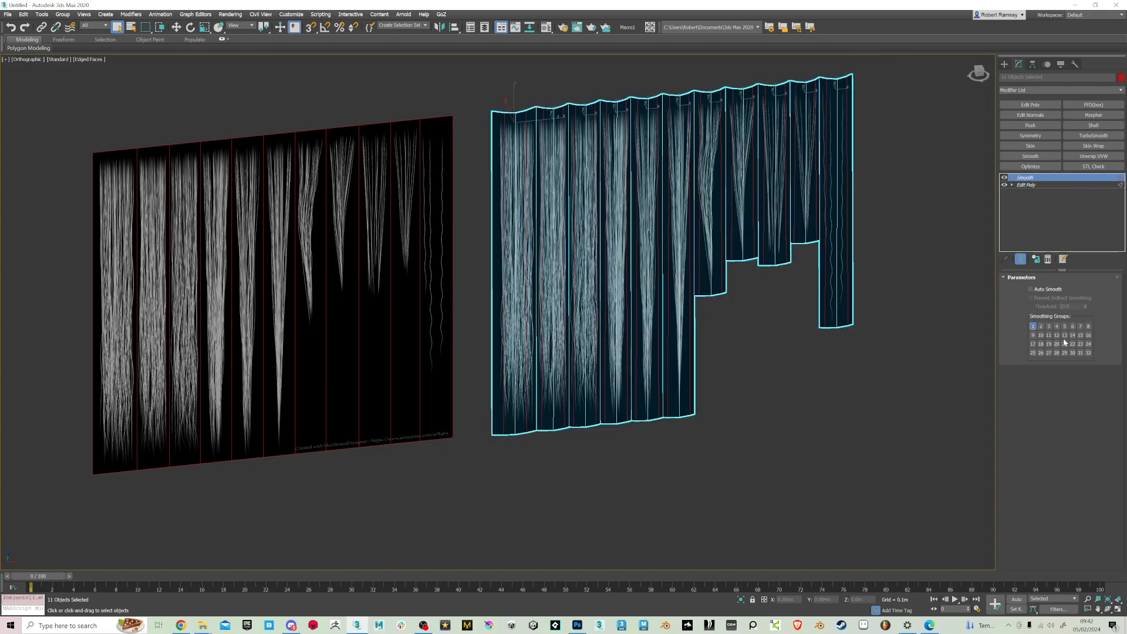
right_click(1014, 178)
left_click(1055, 251)
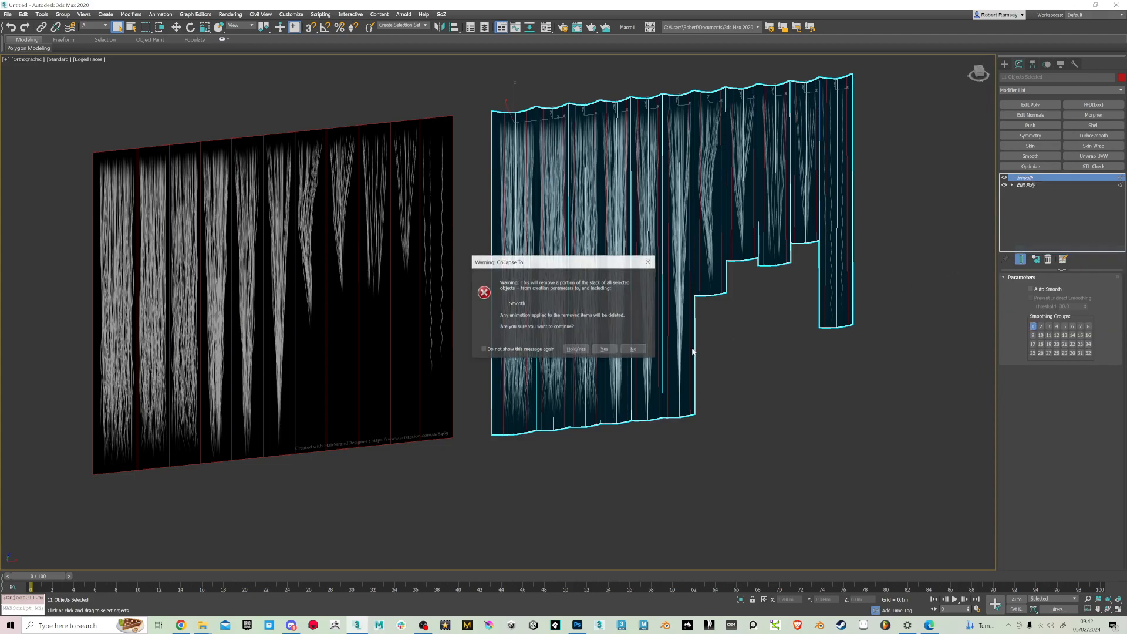
left_click(609, 346)
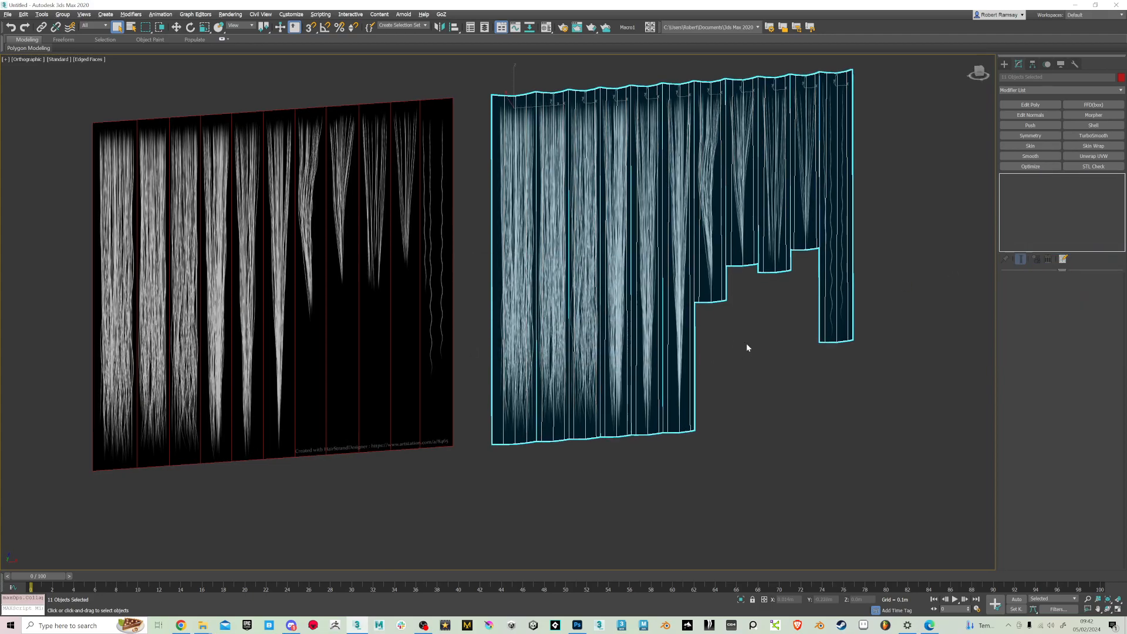
Turn off the edged-faces display and inspect the smoothed, curved profile of the deselected hair strips
left_click(745, 341)
key("F4")
scroll(748, 337, "up", 2)
middle_click_drag(751, 316, 772, 334, "alt")
scroll(452, 177, "up", 5)
scroll(452, 178, "down", 10)
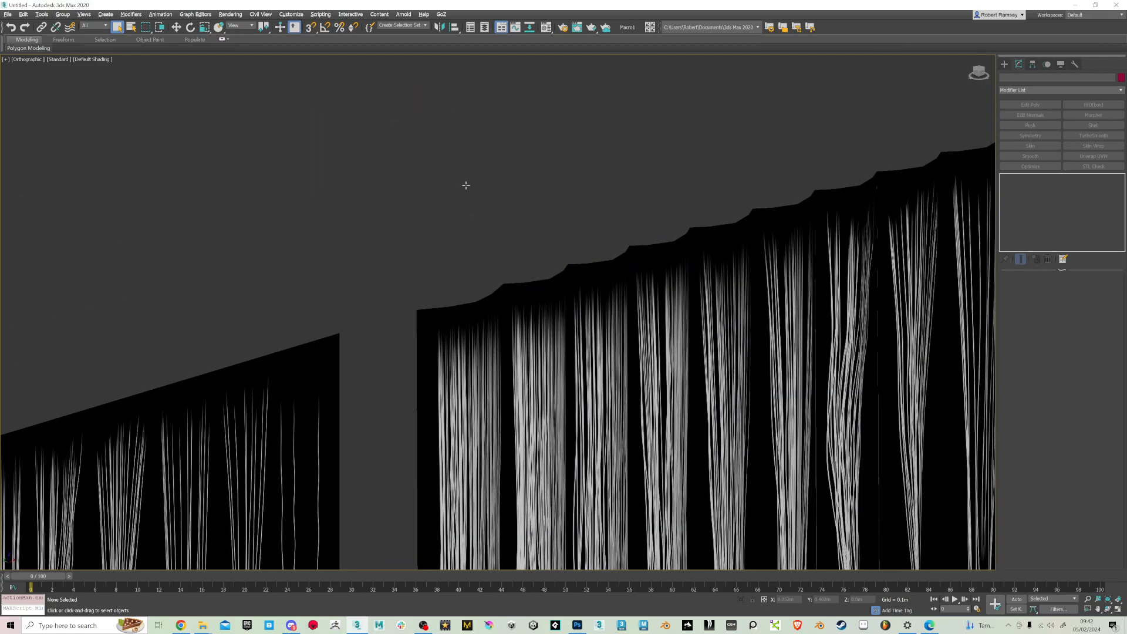
left_click(486, 231)
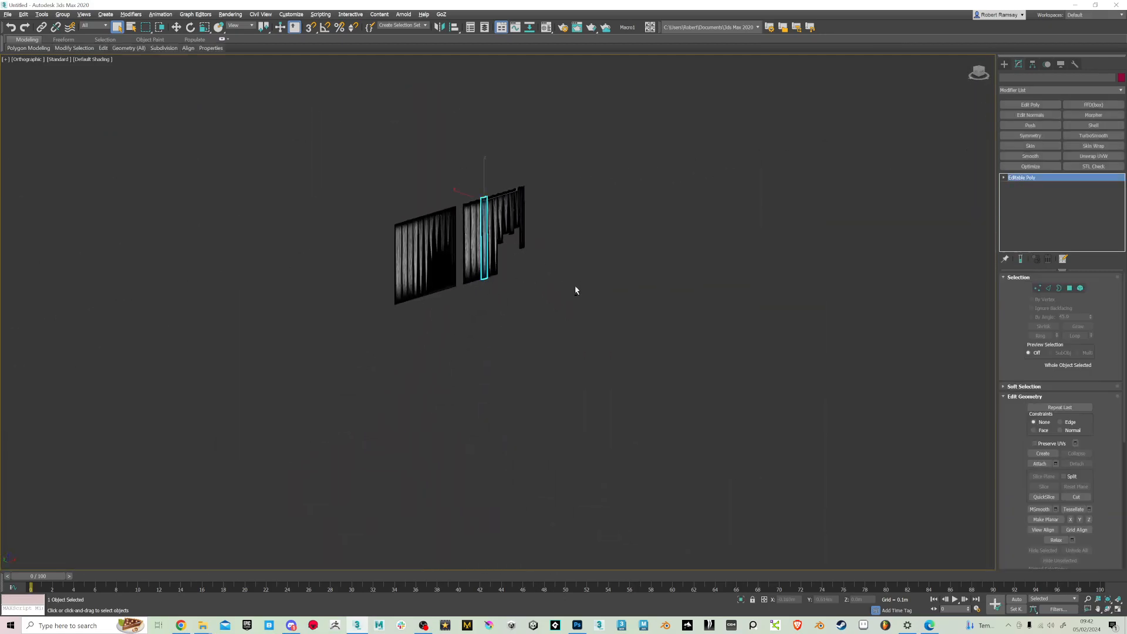
scroll(553, 284, "up", 2)
scroll(450, 192, "up", 4)
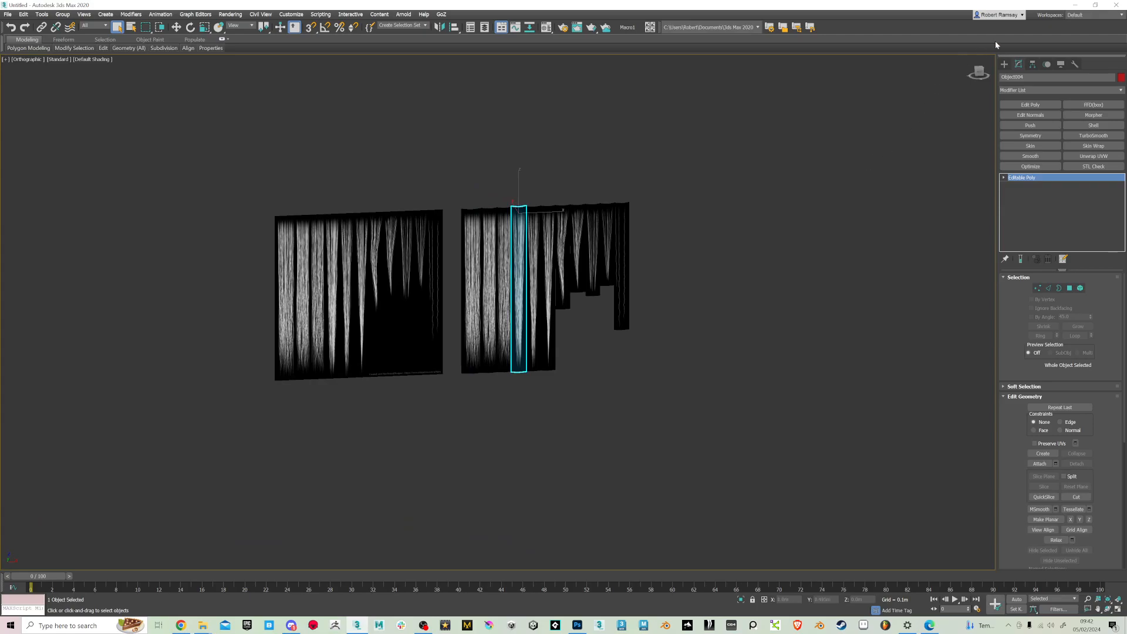
Select all eleven strips in the front view and rename them with base name HairCard_, numbered from 0 in steps of 1
left_click(979, 74)
left_click_drag(680, 384, 681, 385)
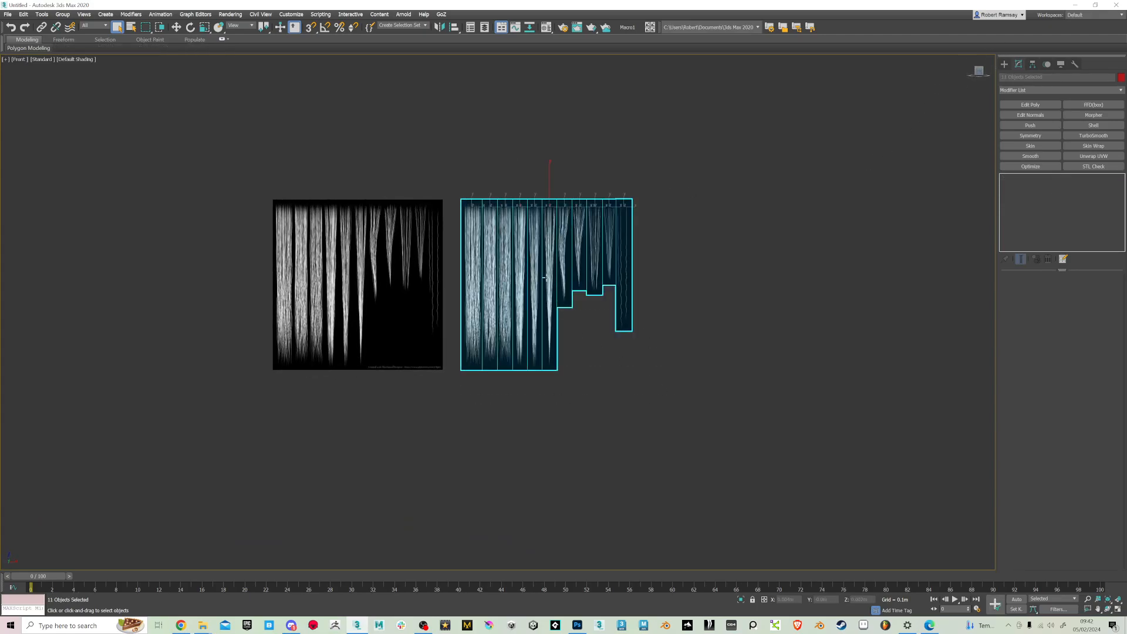
scroll(478, 267, "up", 4)
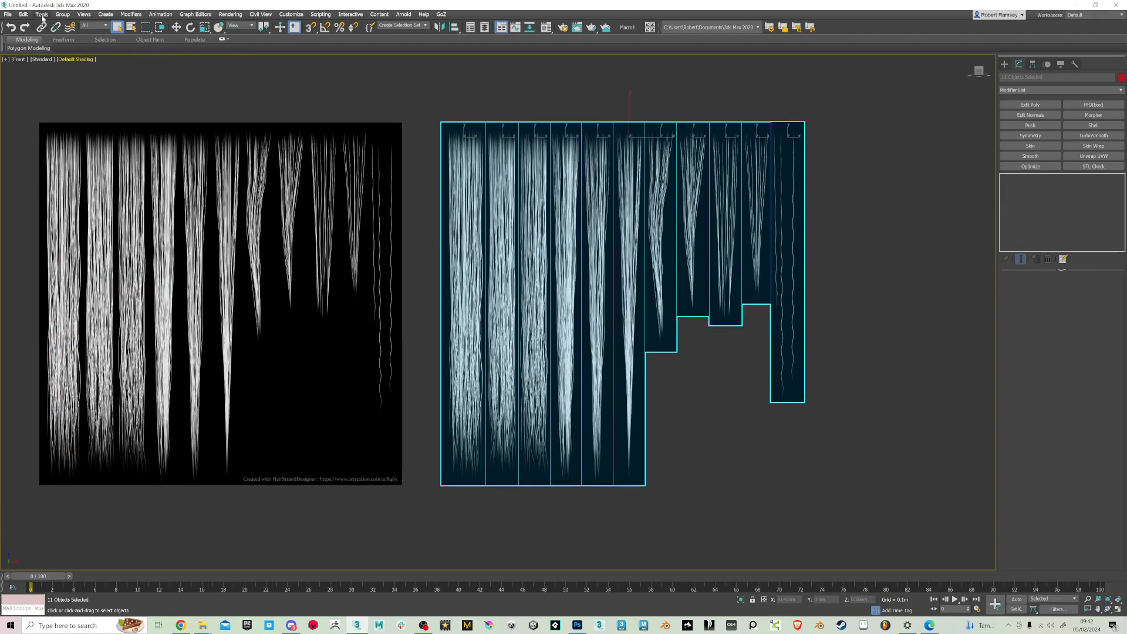
left_click(42, 15)
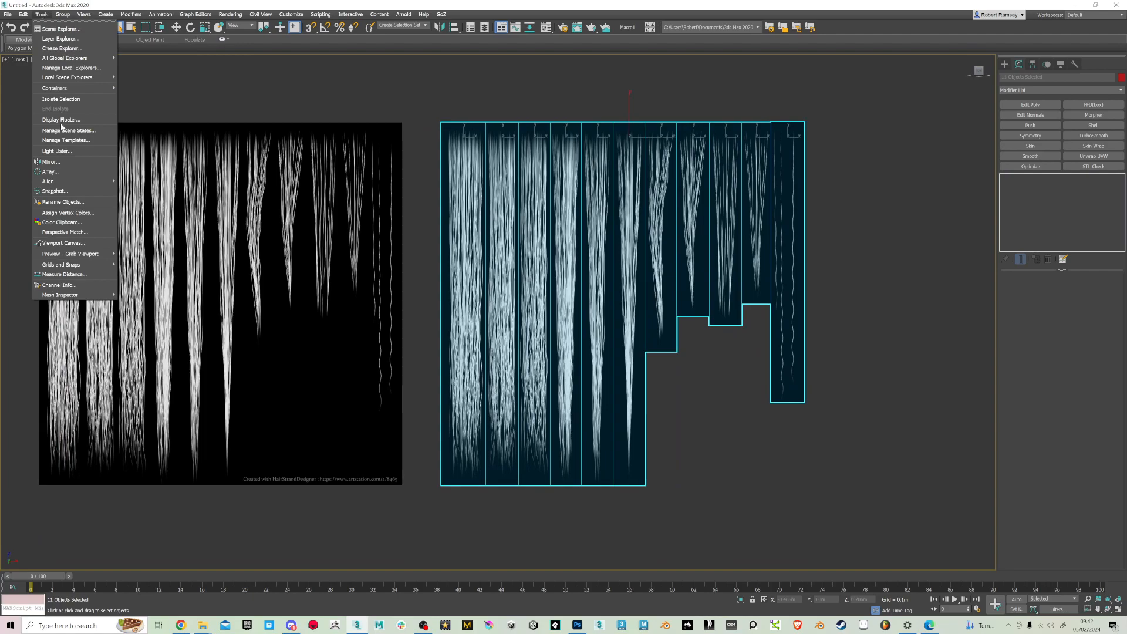
left_click(62, 202)
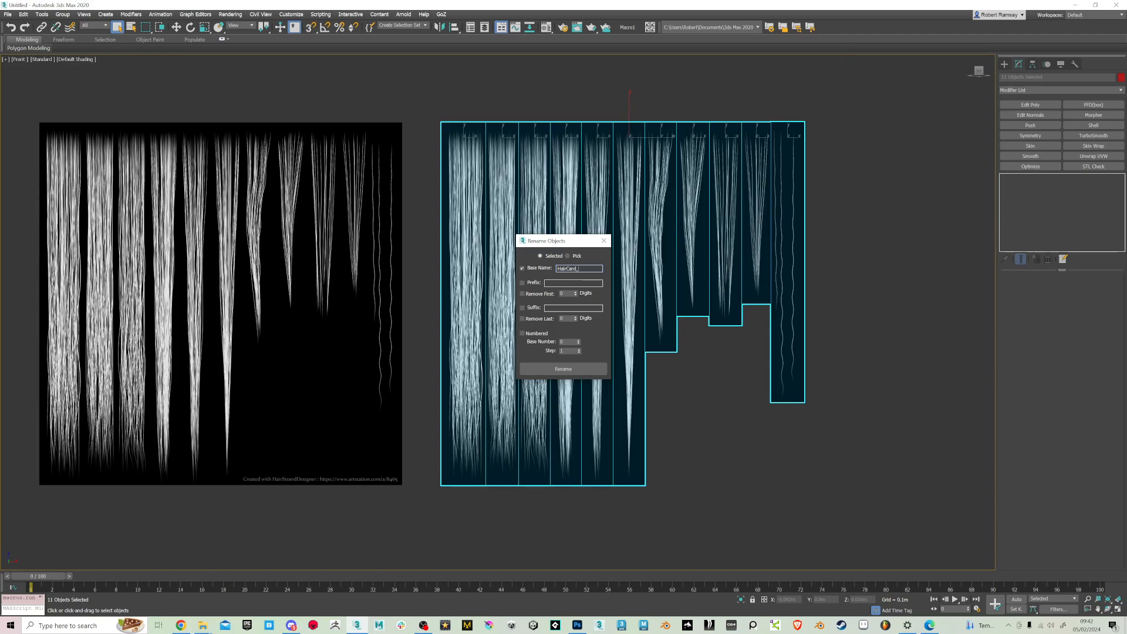
left_click(522, 334)
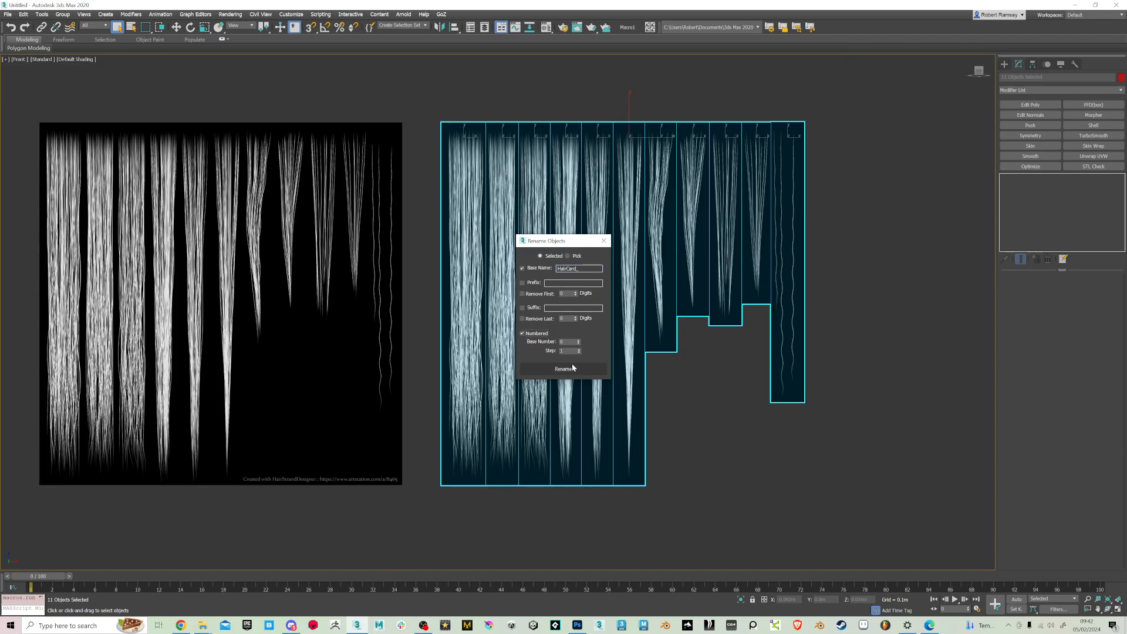
left_click(603, 242)
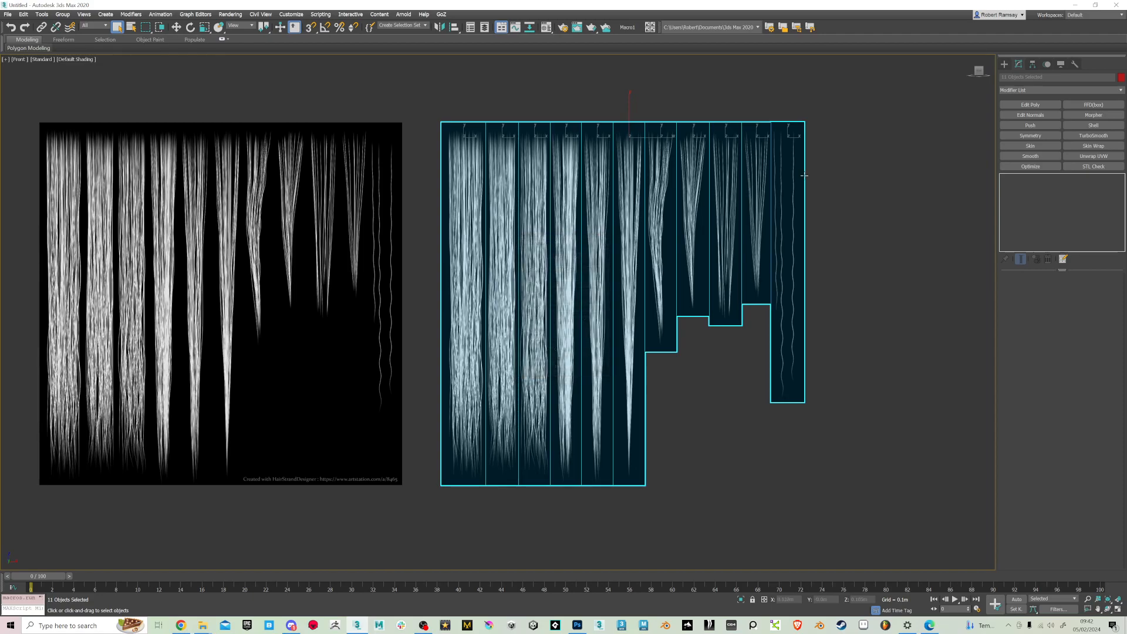
Select several hair cards one at a time to check their new object names
left_click(880, 167)
left_click(463, 305)
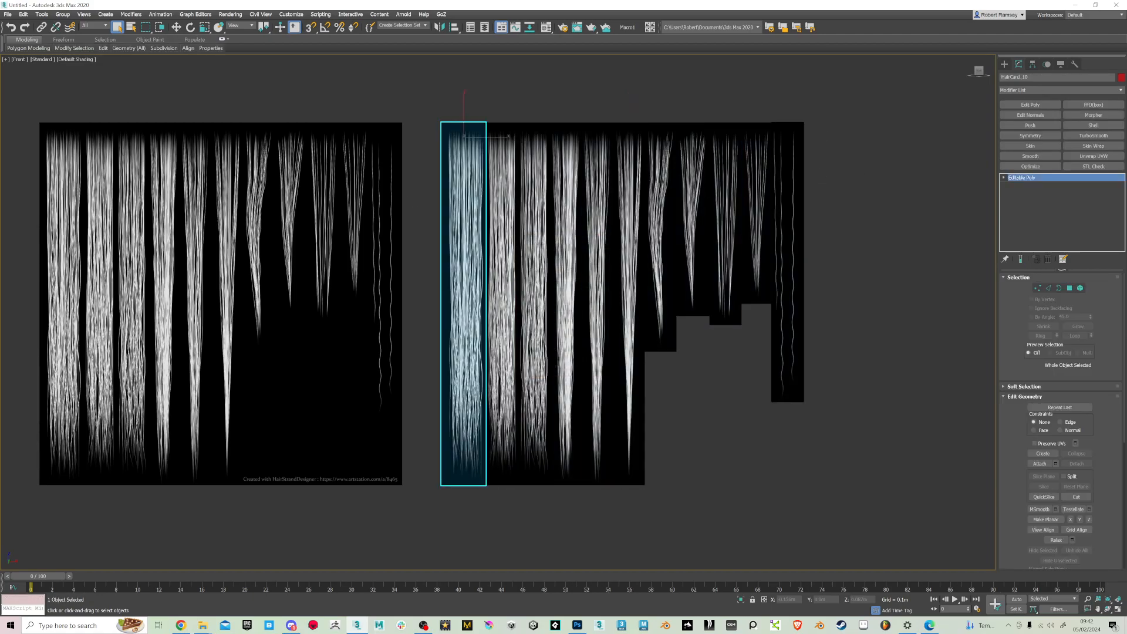
left_click(502, 200)
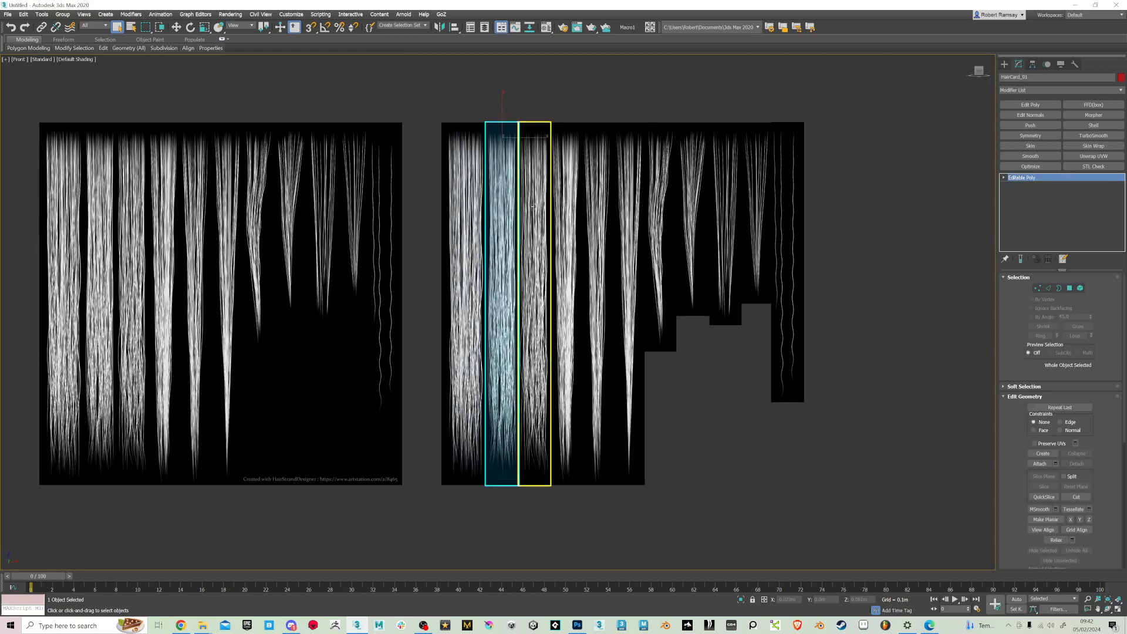
left_click(534, 206)
left_click(565, 207)
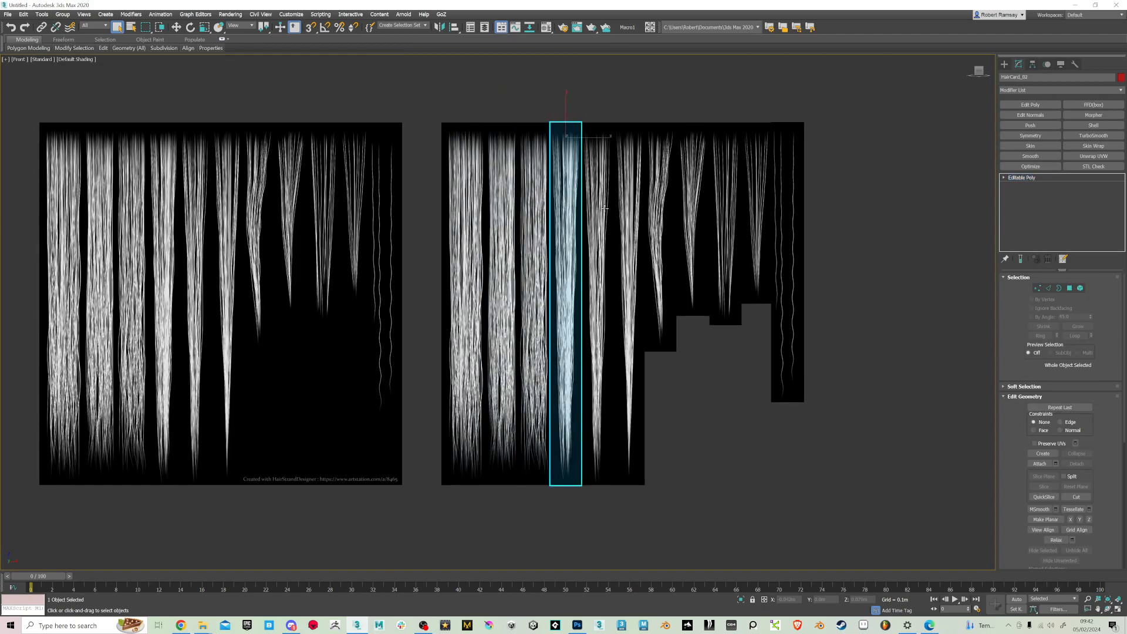
left_click(604, 208)
left_click(628, 207)
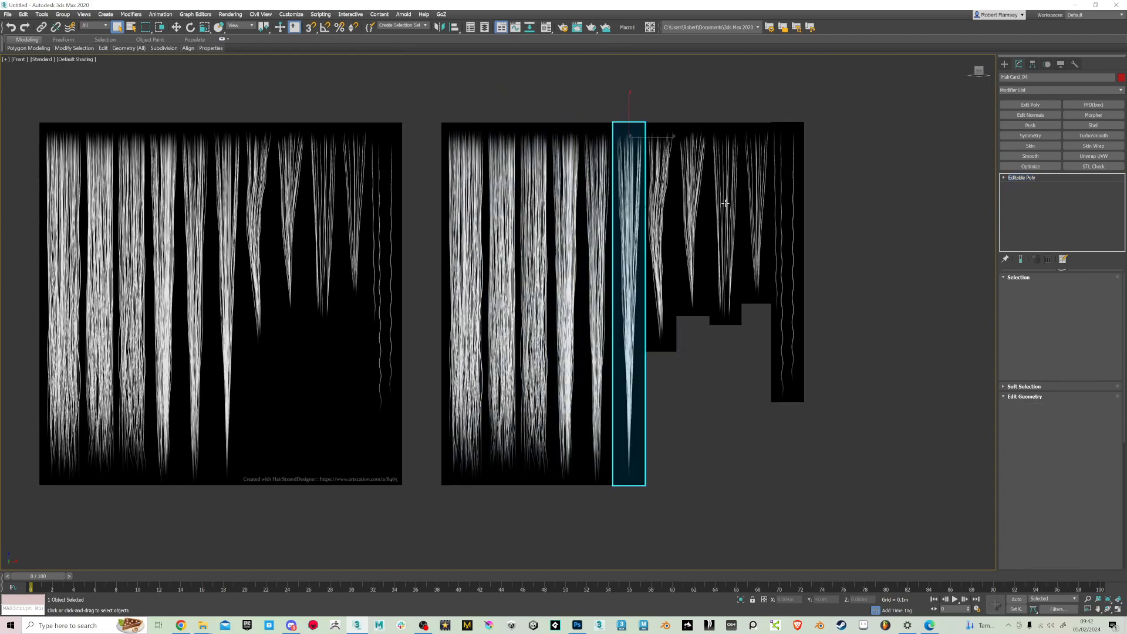
left_click(779, 208)
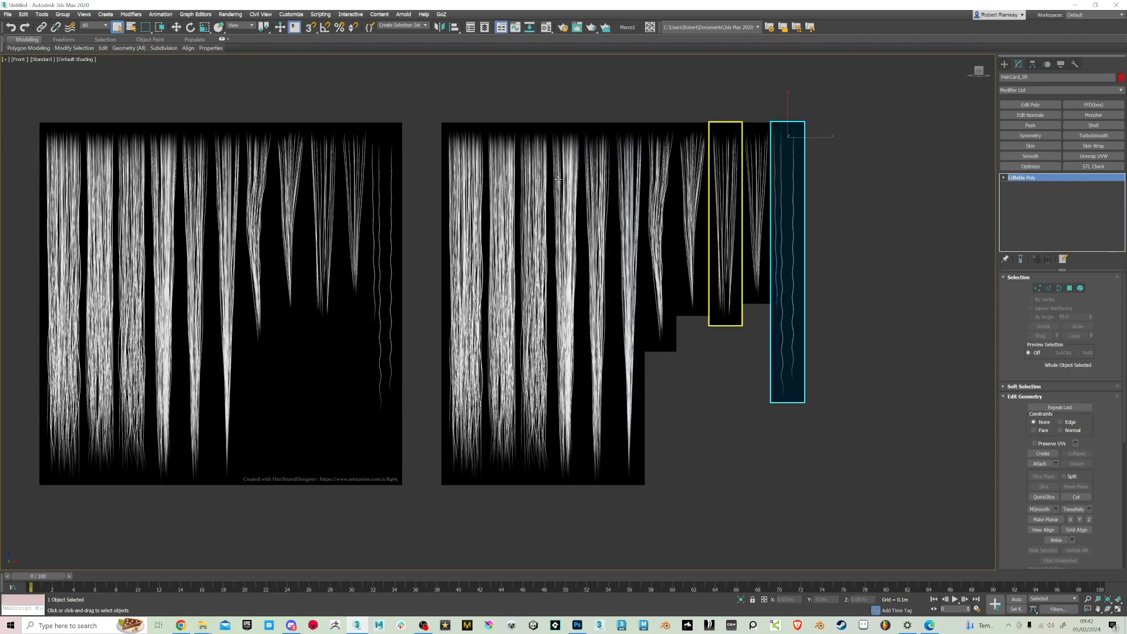
Select all eleven hair cards together
left_click(424, 114)
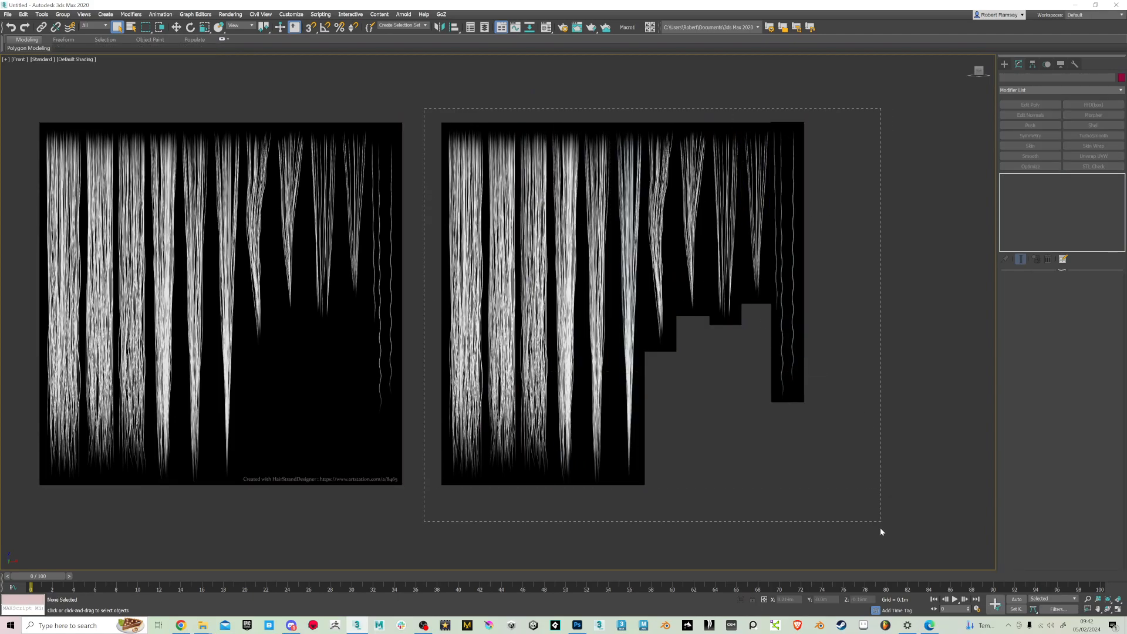
left_click_drag(880, 528, 880, 528)
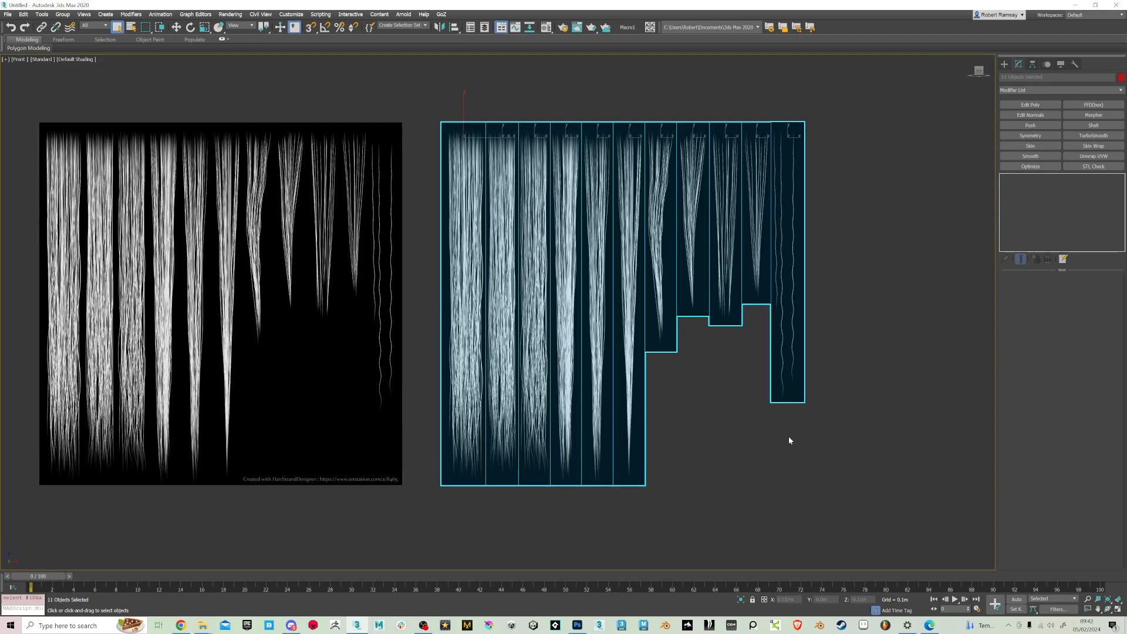
Select the eleven hair cards one by one, widest to wispy end, and rename them with base name HairCard_, numbered from 0 in steps of 1
left_click(470, 194)
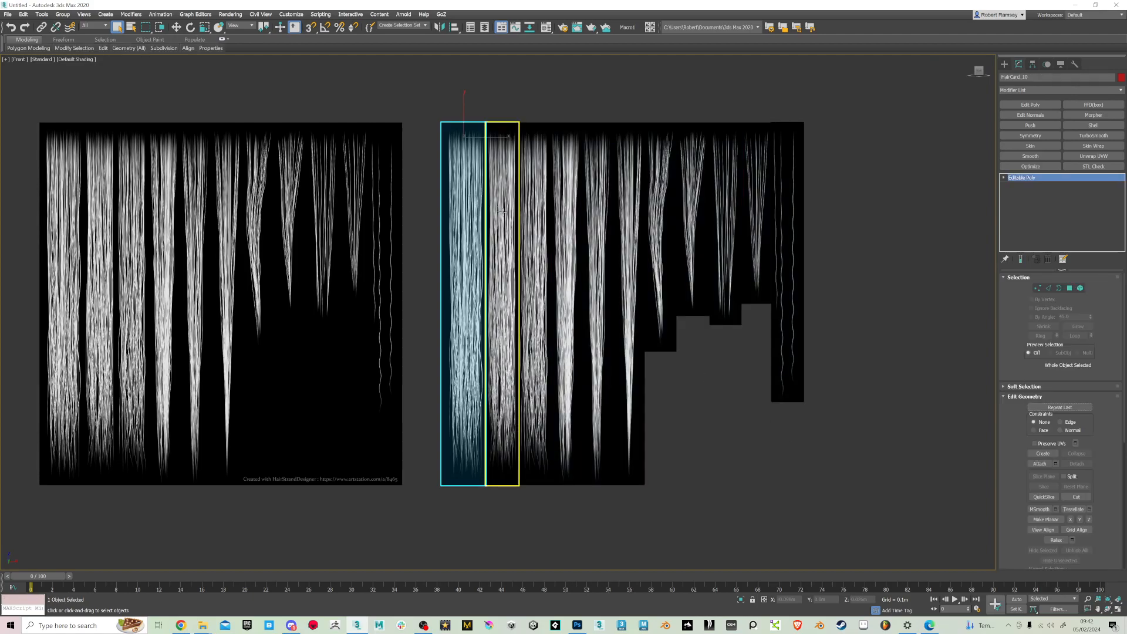
left_click(506, 213, "ctrl")
left_click(541, 223, "ctrl")
left_click(567, 235, "ctrl")
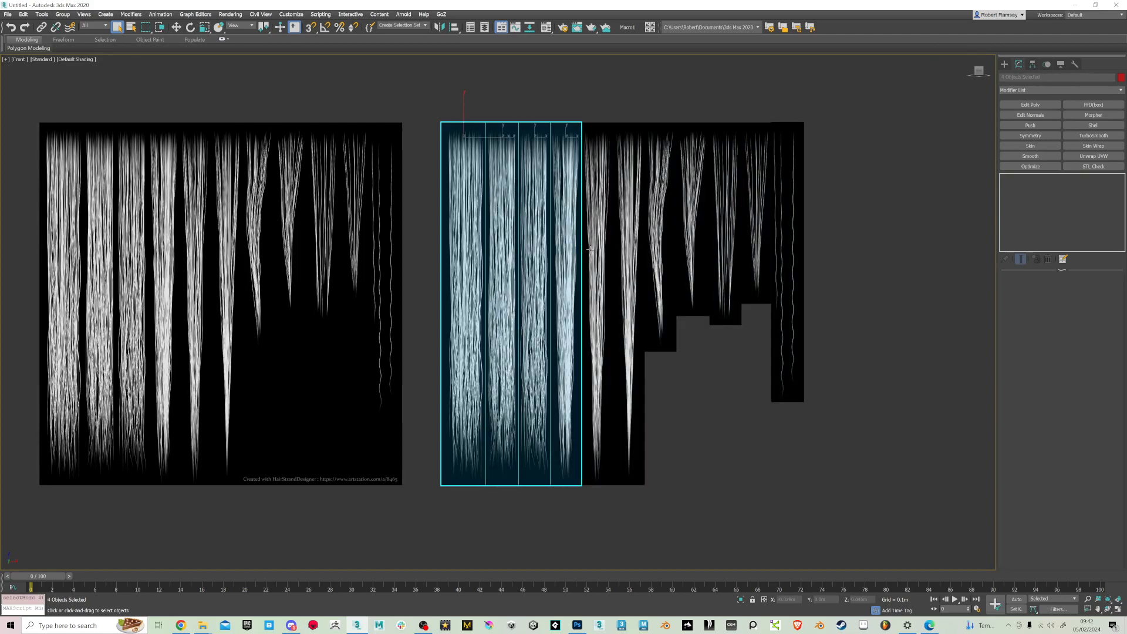
left_click(599, 250, "ctrl")
left_click(631, 263, "ctrl")
left_click(662, 273, "ctrl")
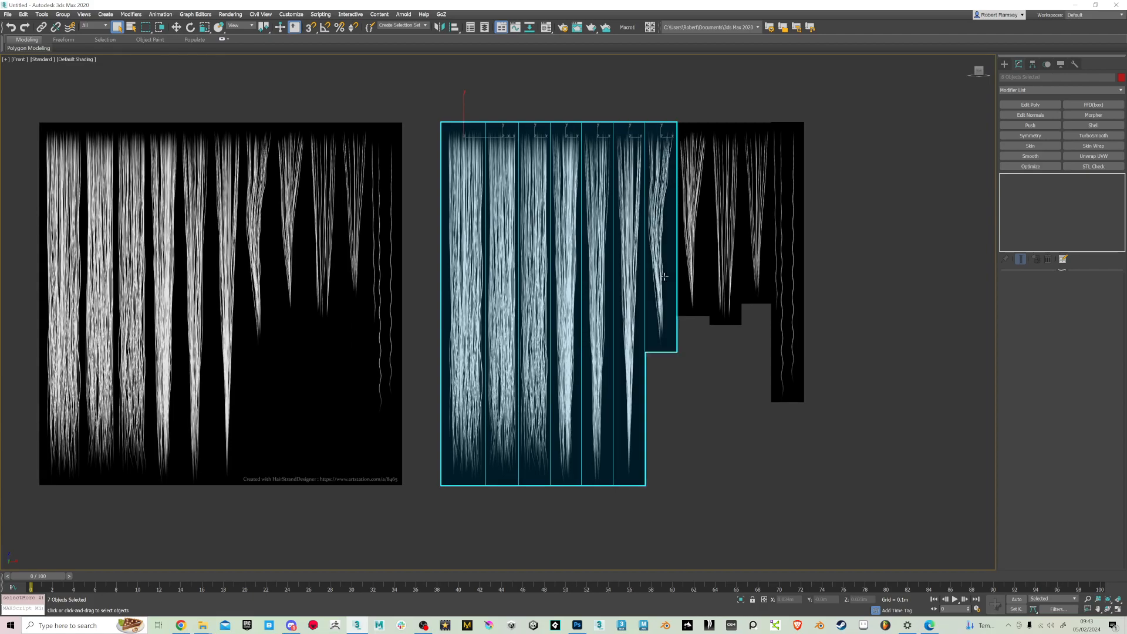
left_click(694, 282, "ctrl")
left_click(726, 287, "ctrl")
left_click(758, 271, "ctrl")
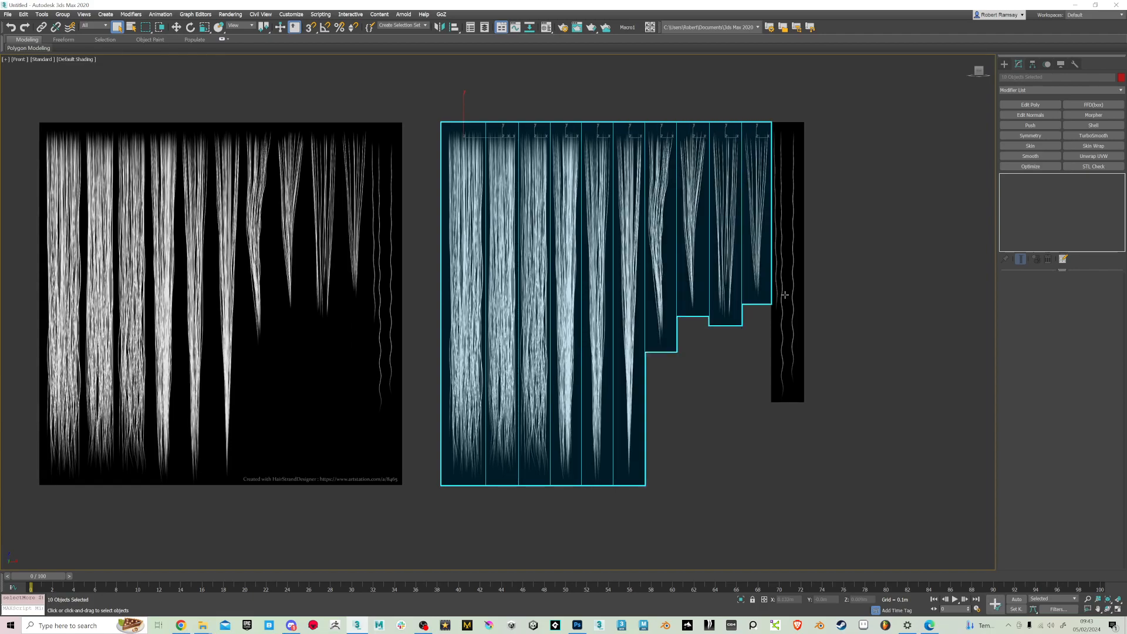
left_click(785, 295, "ctrl")
left_click(39, 16)
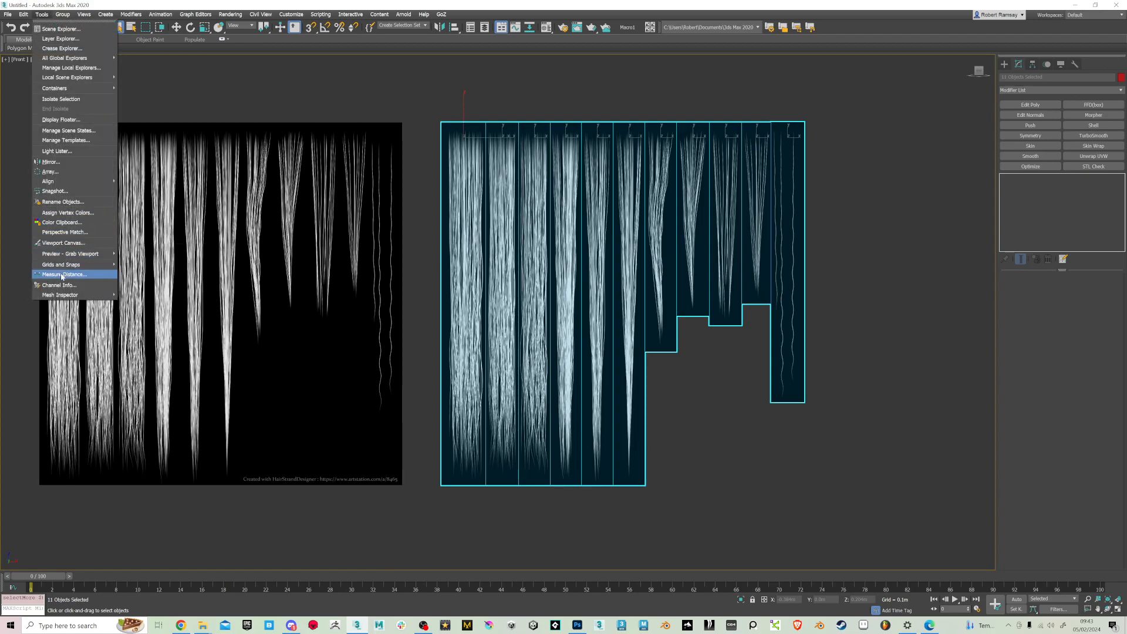
left_click(62, 202)
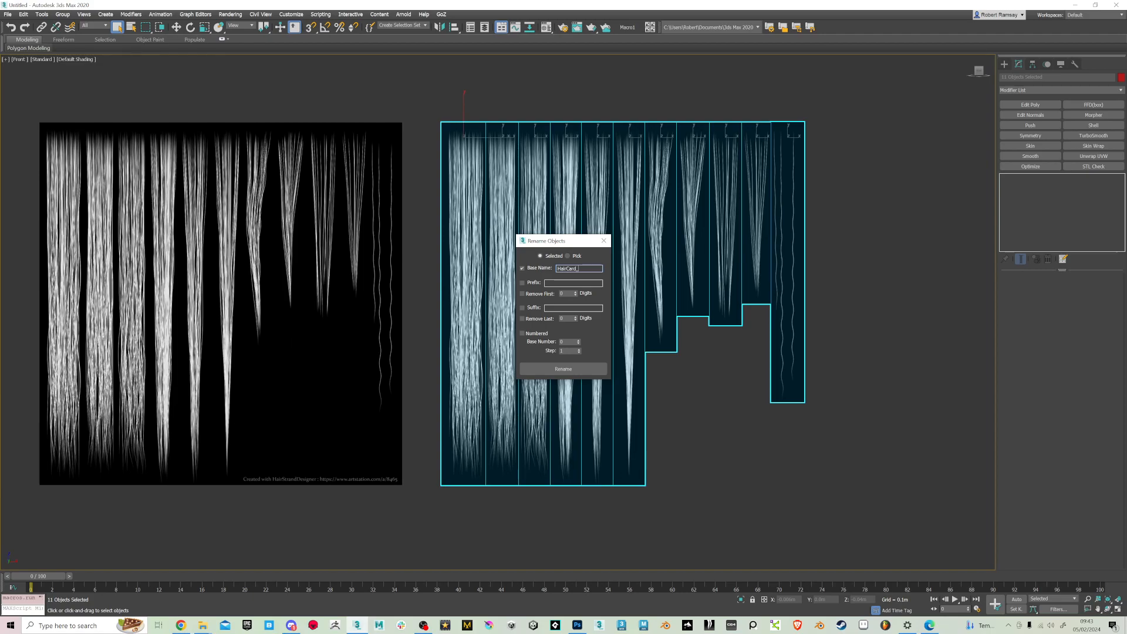
left_click(522, 333)
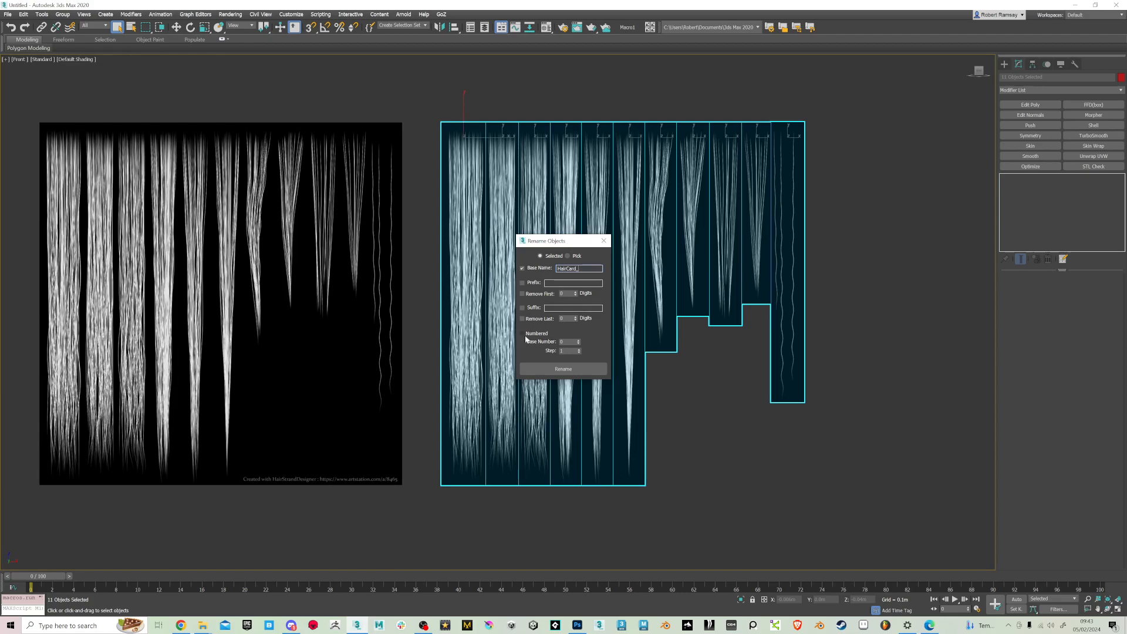
left_click(563, 370)
left_click(708, 405)
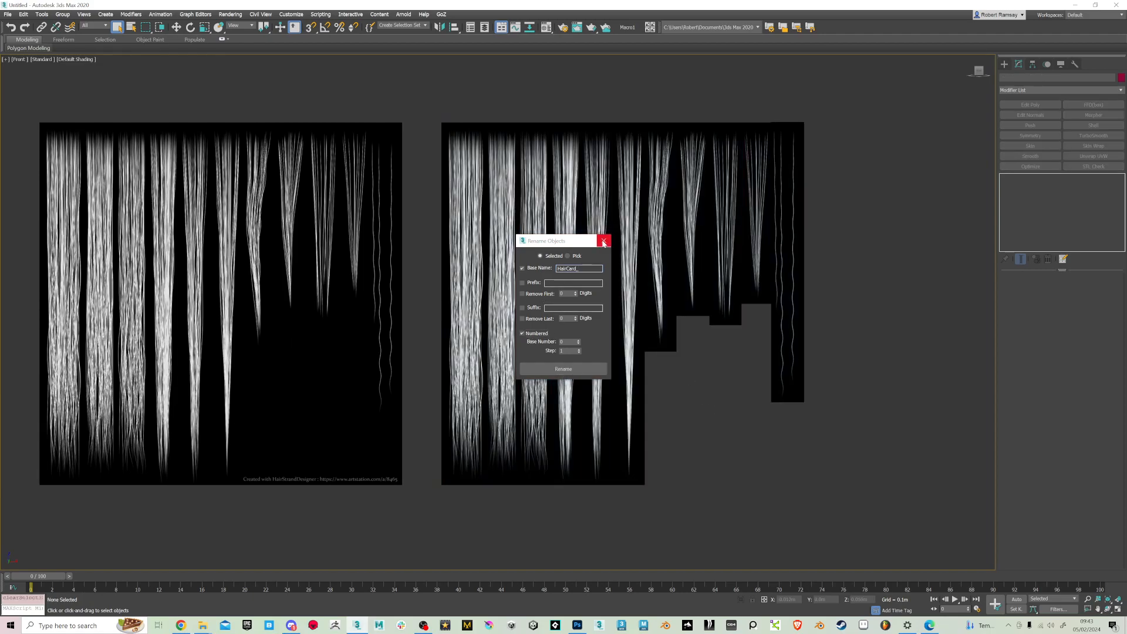
left_click(603, 242)
Check the names of the first two hair cards and delete the original uncut hair-texture plane
left_click(470, 241)
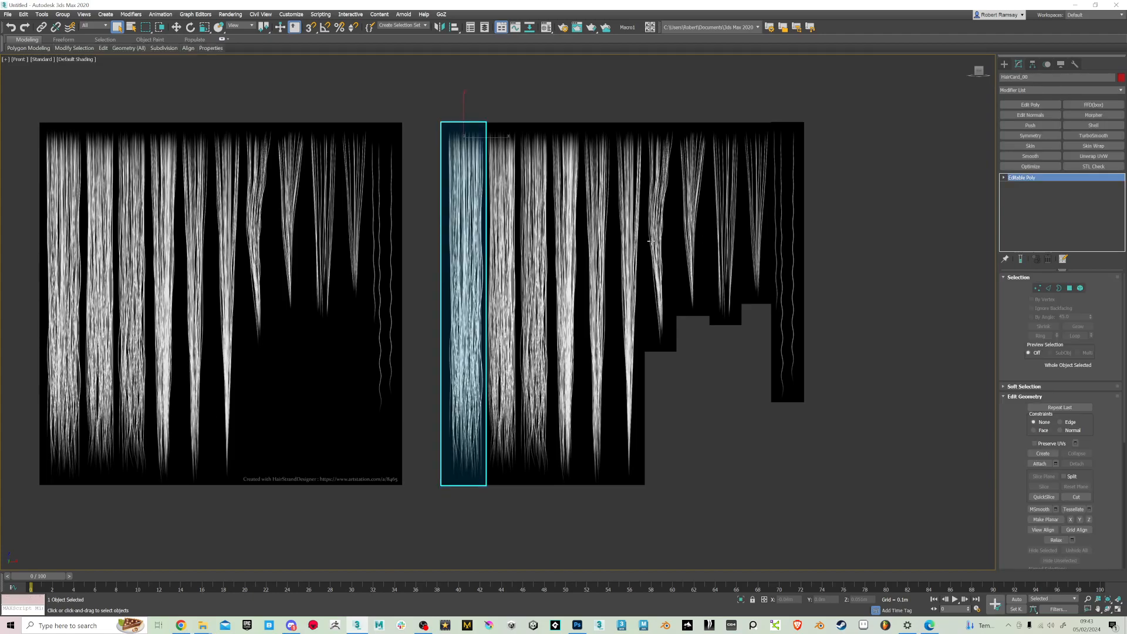
left_click(502, 261)
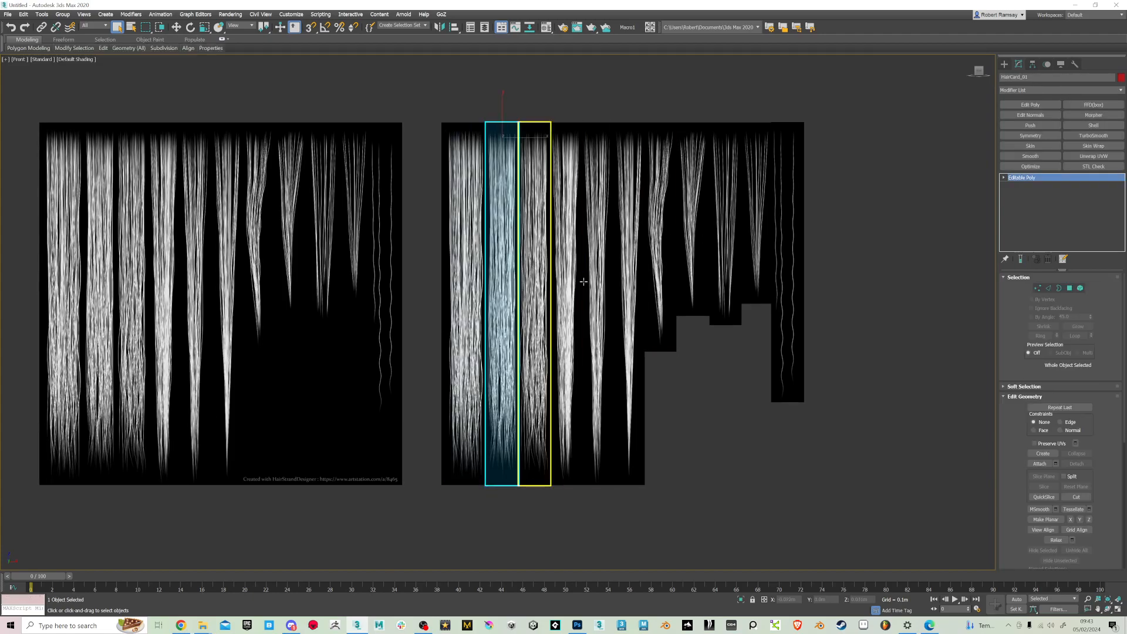
left_click(365, 251)
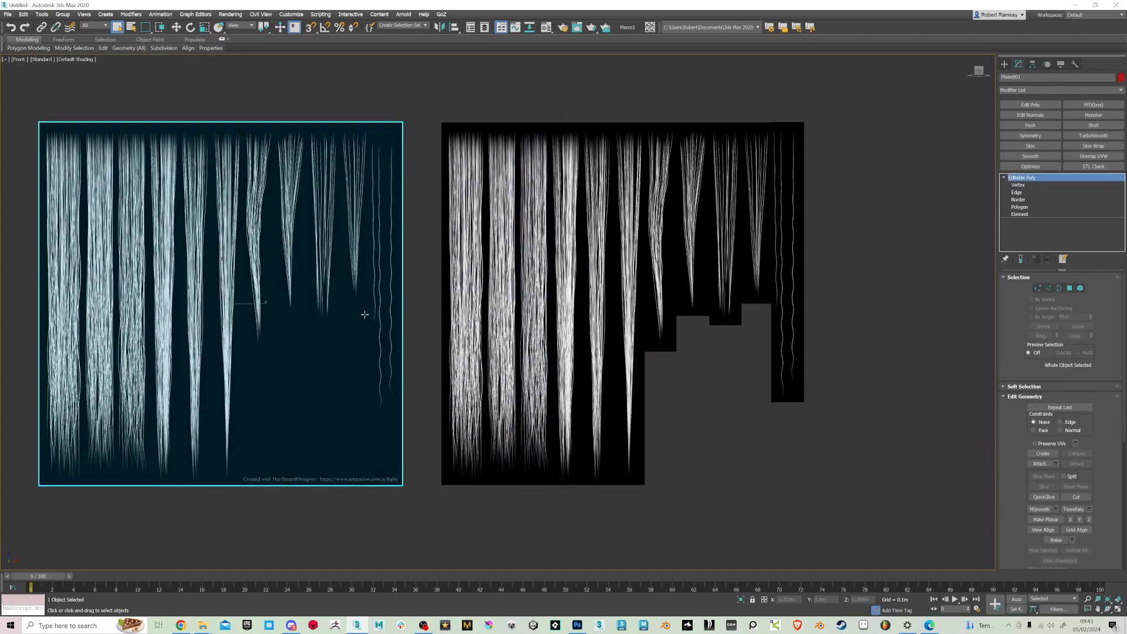
scroll(372, 310, "down", 3)
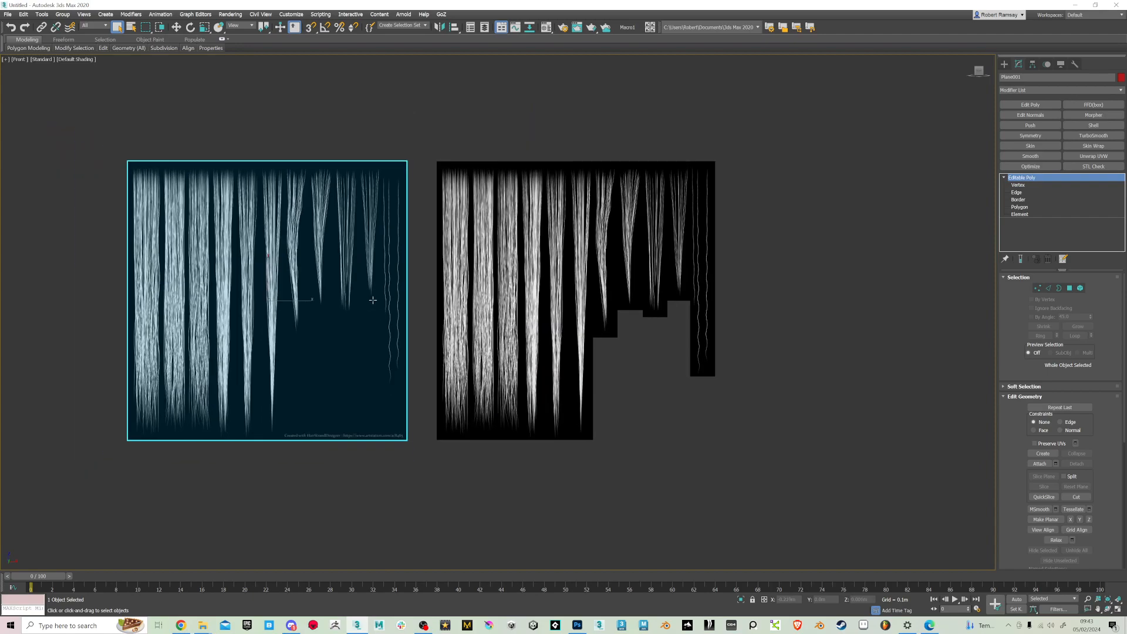
key("Delete")
Move the first four hair cards along X away from the others, leaving a narrow gap between each of them
left_click(467, 329)
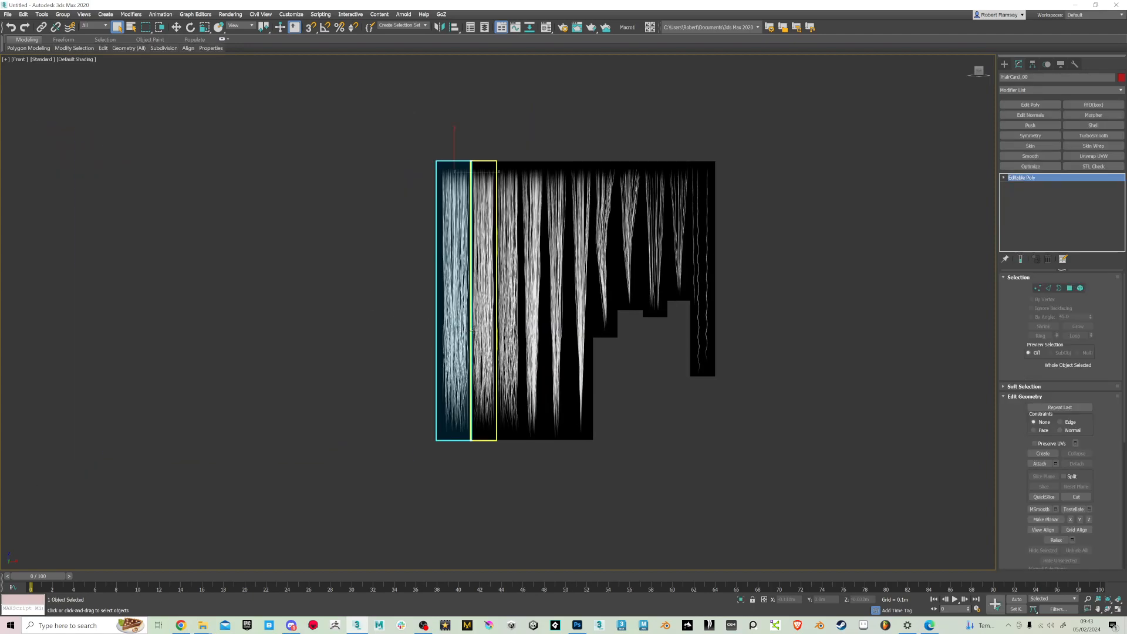
scroll(473, 331, "up", 2)
key("w")
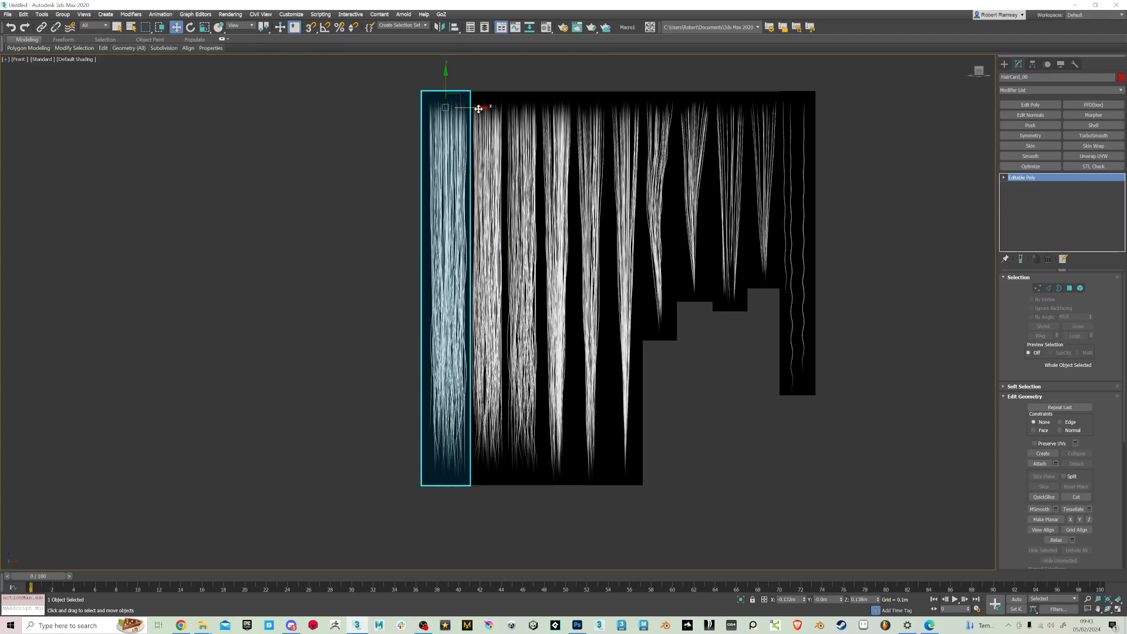
left_click_drag(479, 108, 364, 108)
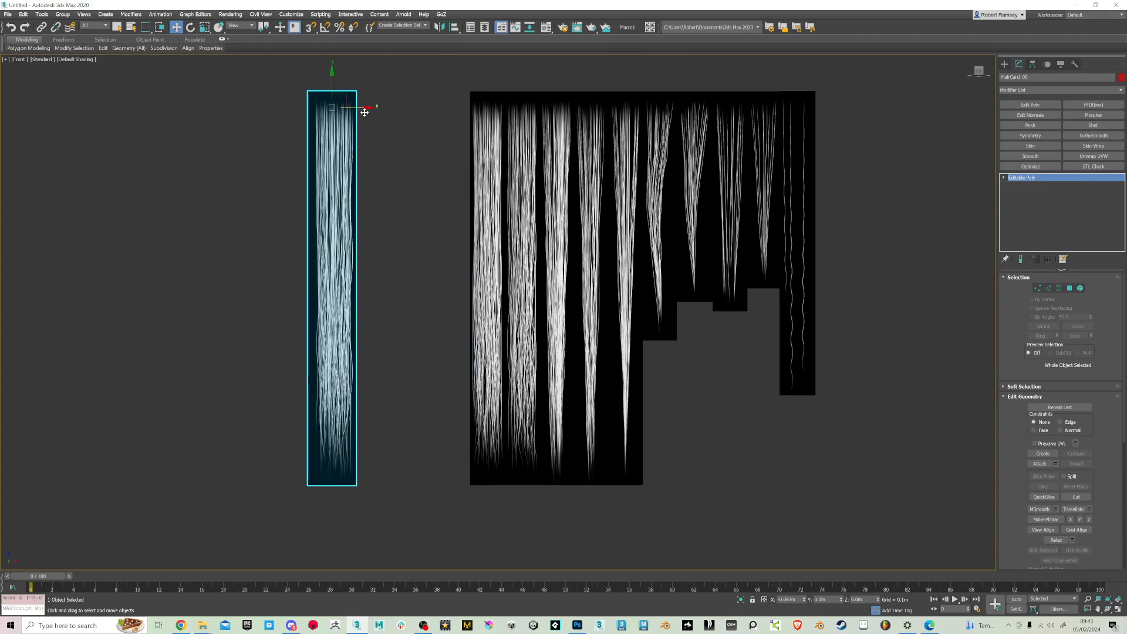
left_click(487, 214)
left_click_drag(522, 104, 417, 108)
left_click(525, 176)
left_click_drag(553, 108, 459, 109)
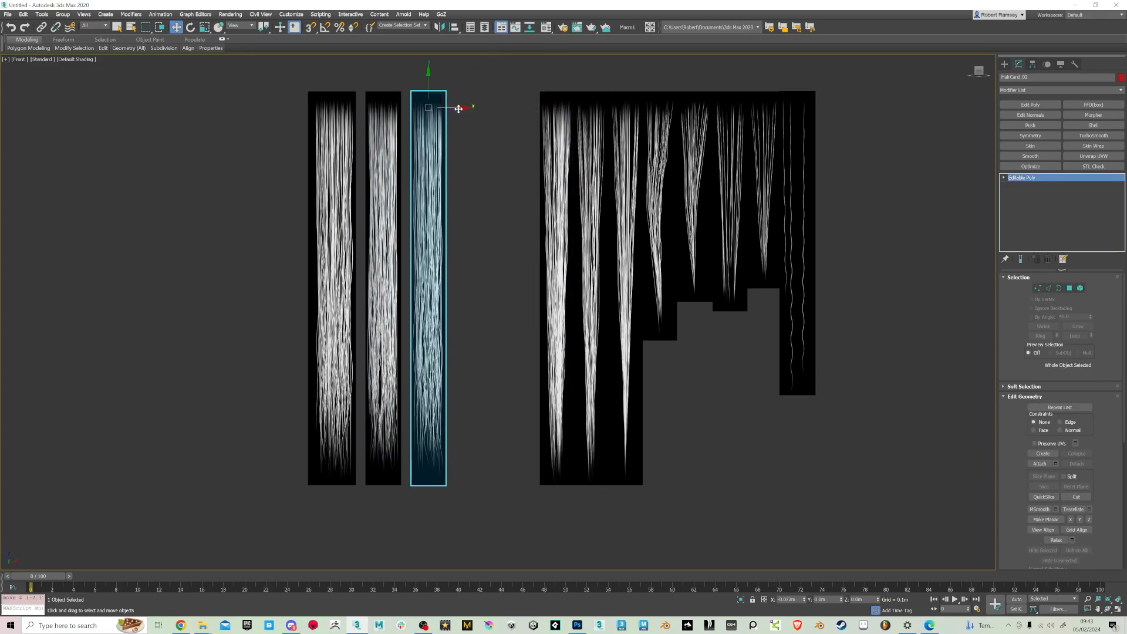
left_click(552, 154)
left_click_drag(590, 108, 511, 108)
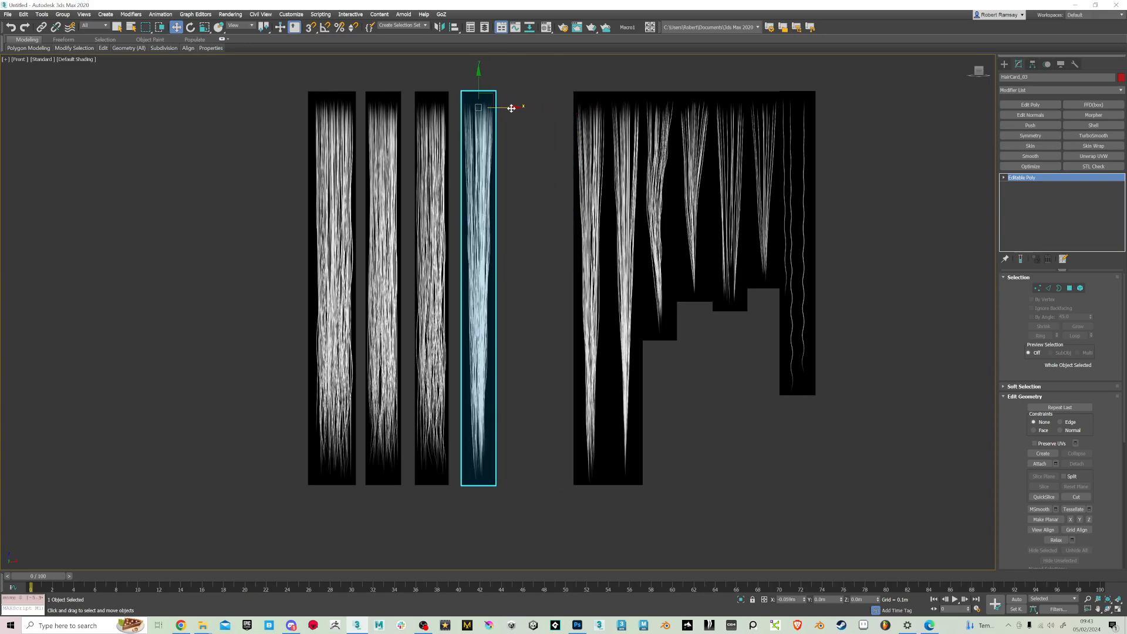
Shift the fifth, sixth and seventh hair cards along X to continue the evenly spaced row
left_click(604, 172)
left_click_drag(622, 109, 555, 108)
left_click(632, 147)
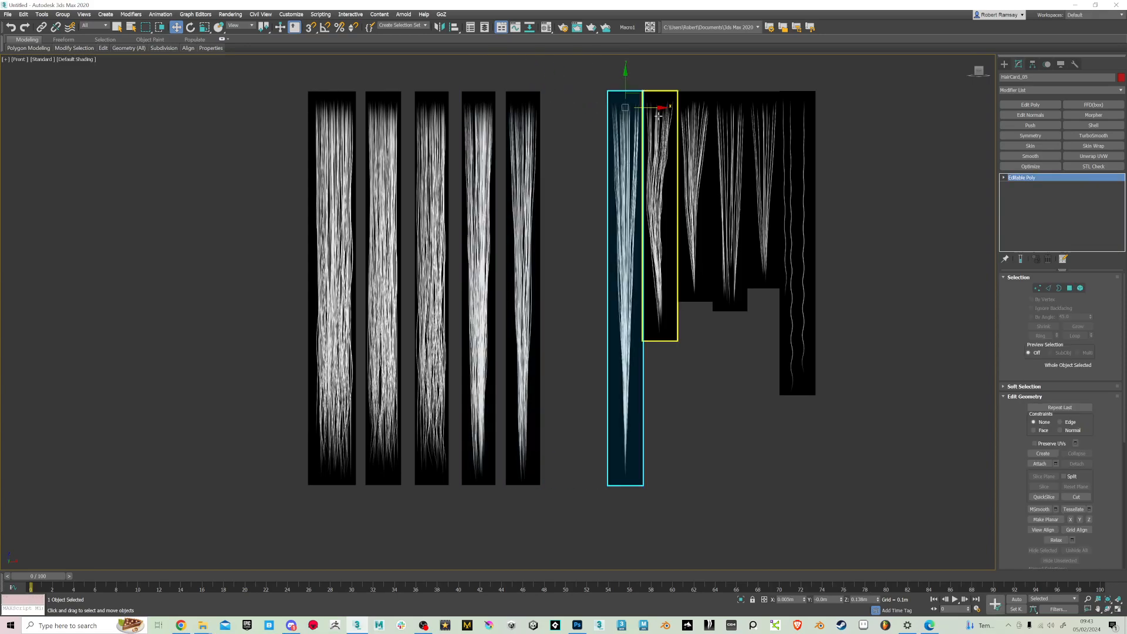
left_click_drag(651, 108, 600, 107)
left_click(665, 166)
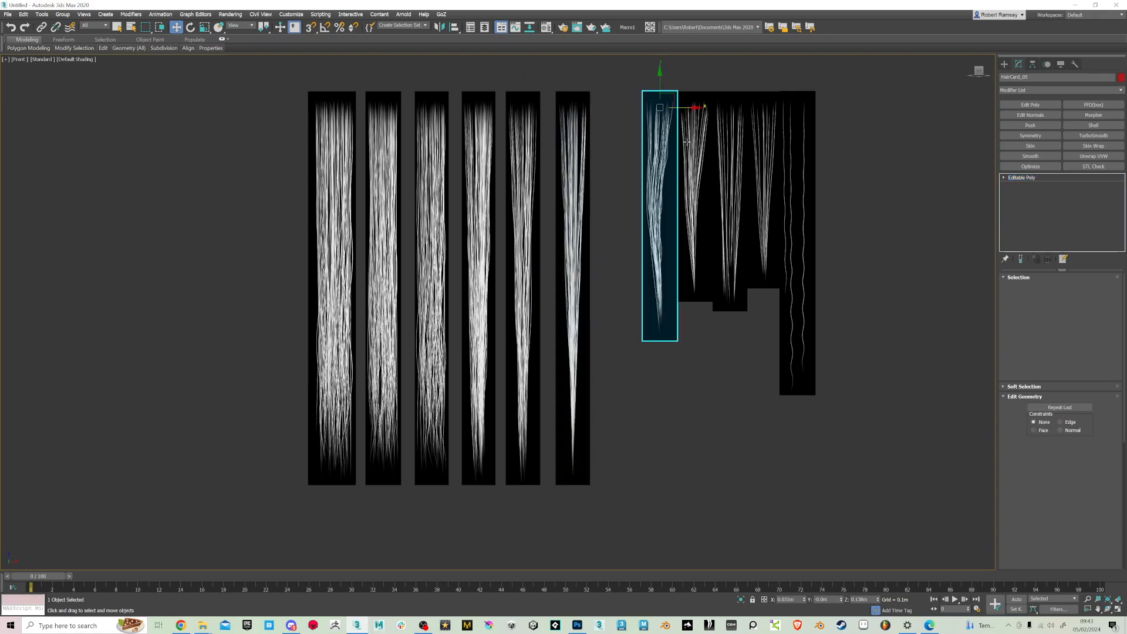
left_click_drag(692, 108, 653, 109)
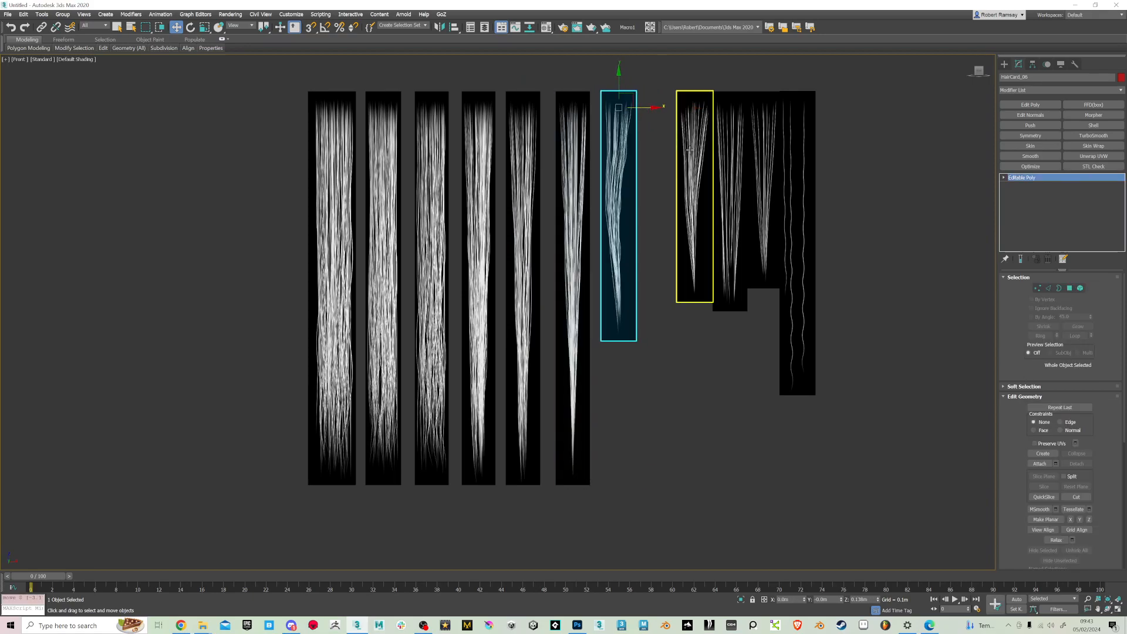
Space out the last four hair cards along X, shifting the wavy-strand card outward, and clear the selection
left_click(712, 147)
left_click_drag(728, 107, 752, 108)
left_click(736, 139)
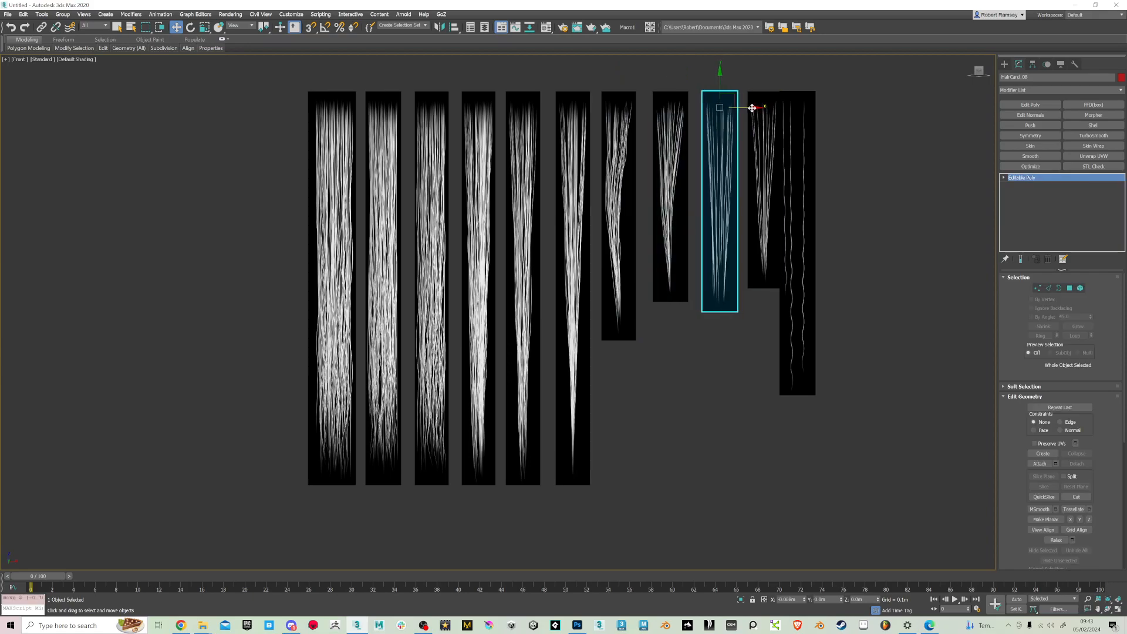
left_click(763, 156)
left_click(798, 169)
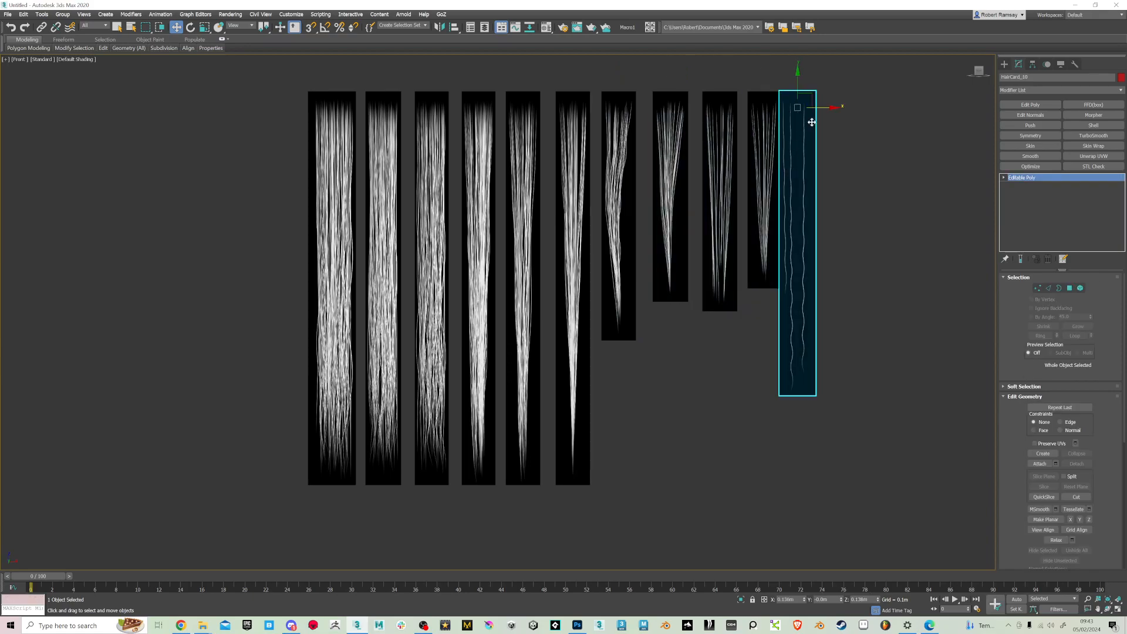
left_click_drag(833, 113, 844, 111)
left_click(843, 165)
Select all eleven hair cards, add a shared Edit Poly modifier and select their lengthwise edges
left_click_drag(953, 543, 945, 537)
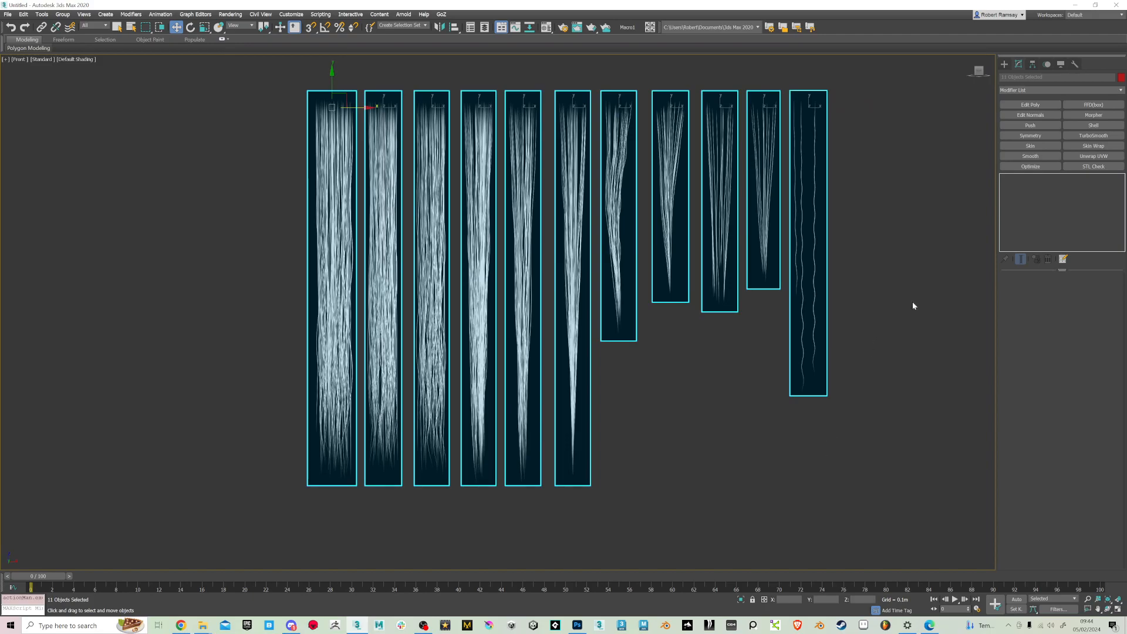
left_click(1030, 105)
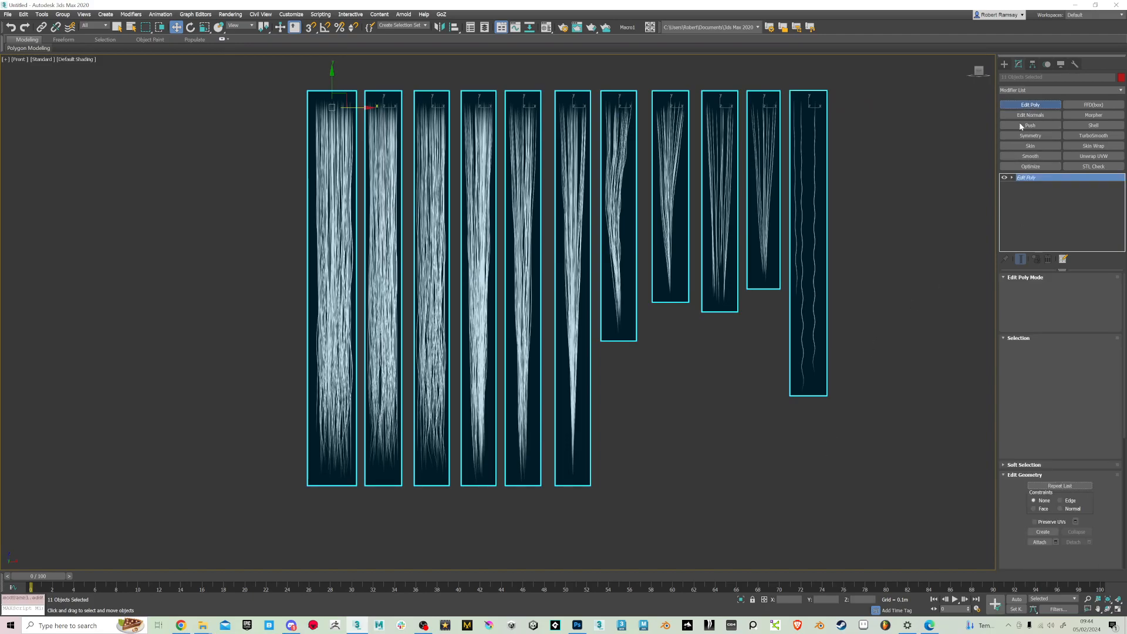
left_click(1048, 349)
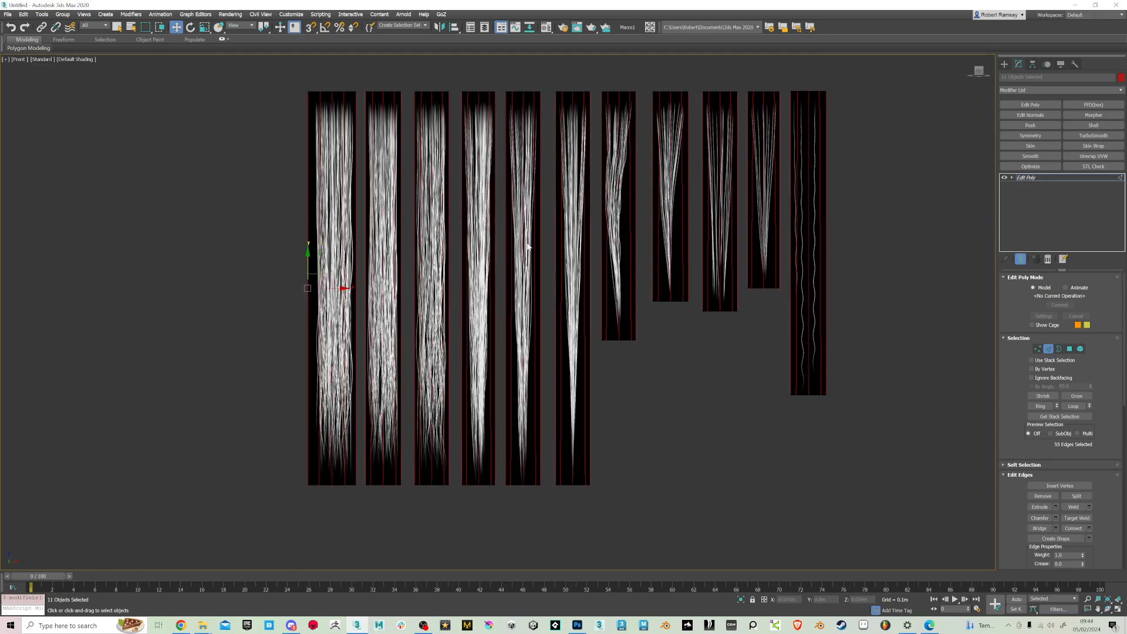
scroll(548, 242, "down", 3)
middle_click_drag(548, 243, 573, 269, "alt")
scroll(580, 251, "up", 2)
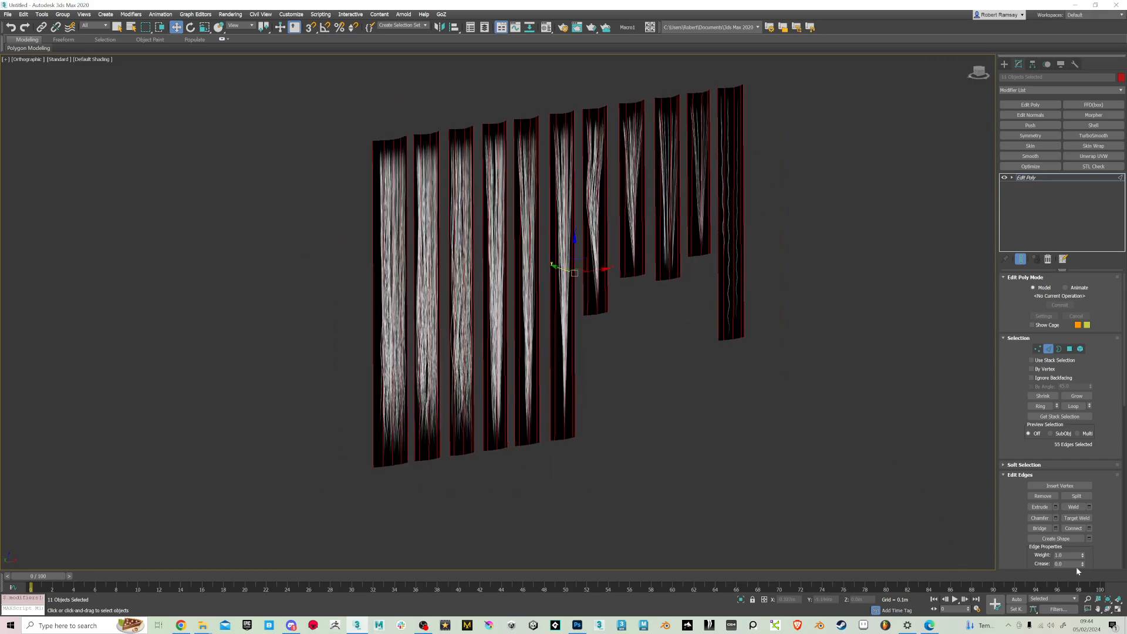
left_click(1090, 528)
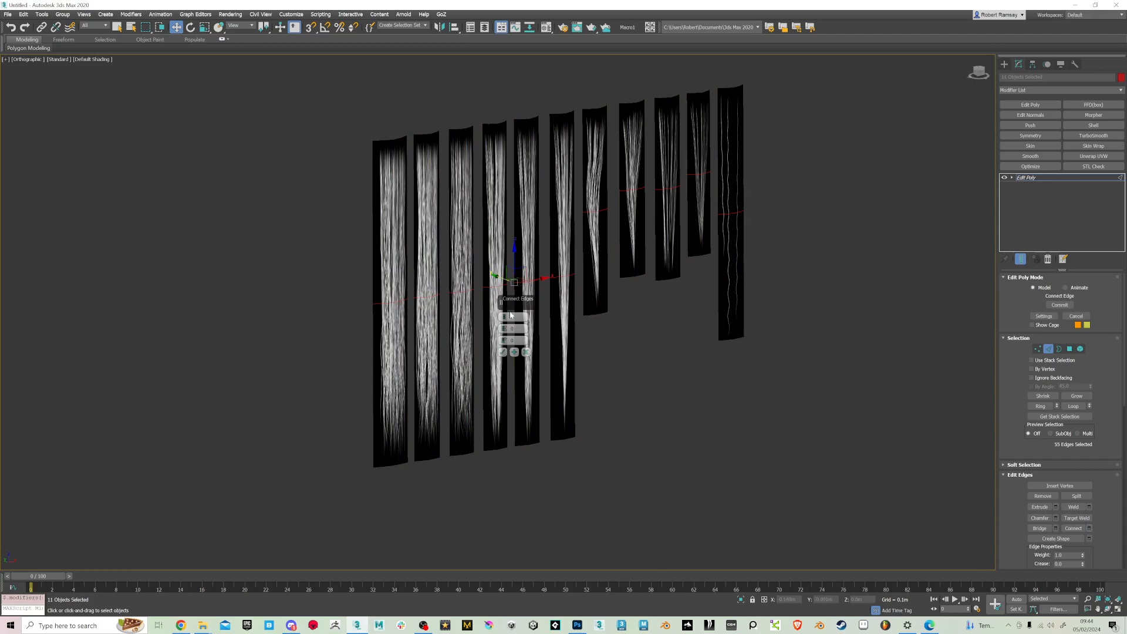
left_click_drag(507, 317, 505, 313)
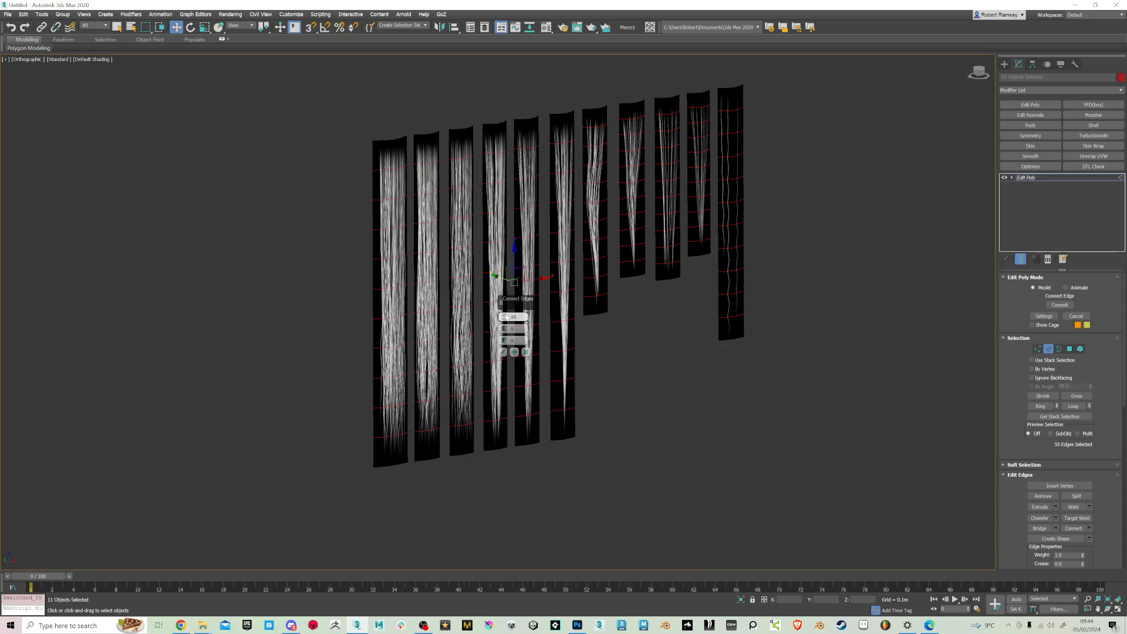
left_click(526, 351)
Select the lengthwise edges of the six longest hair cards and connect them with 16 segments
middle_click_drag(656, 384, 248, 377, "alt")
left_click_drag(612, 405, 617, 404)
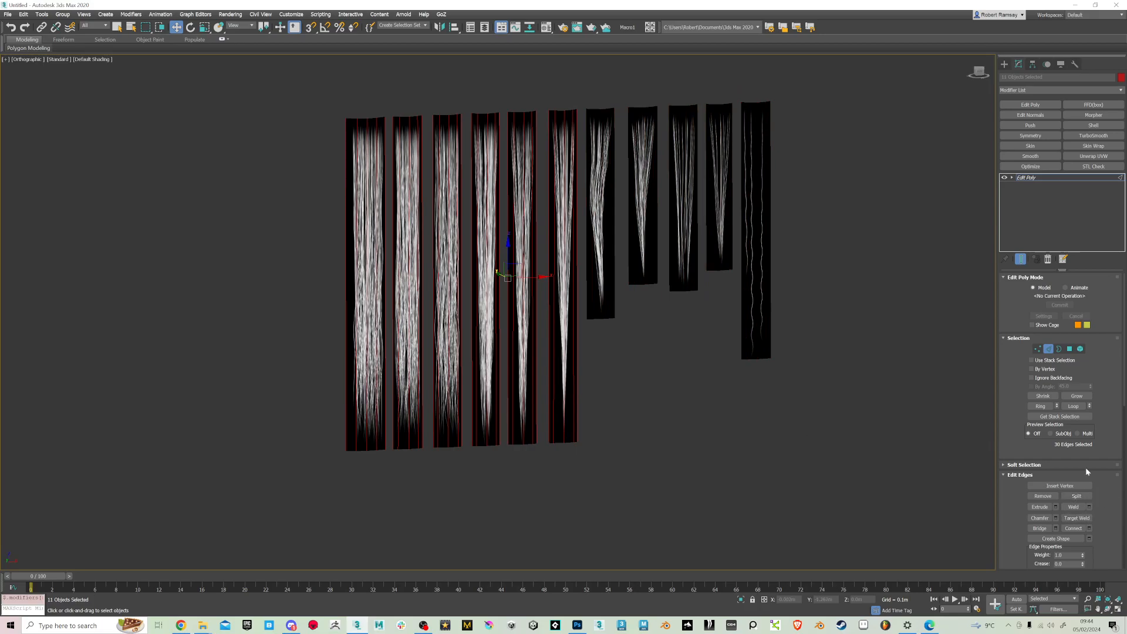
left_click(1088, 528)
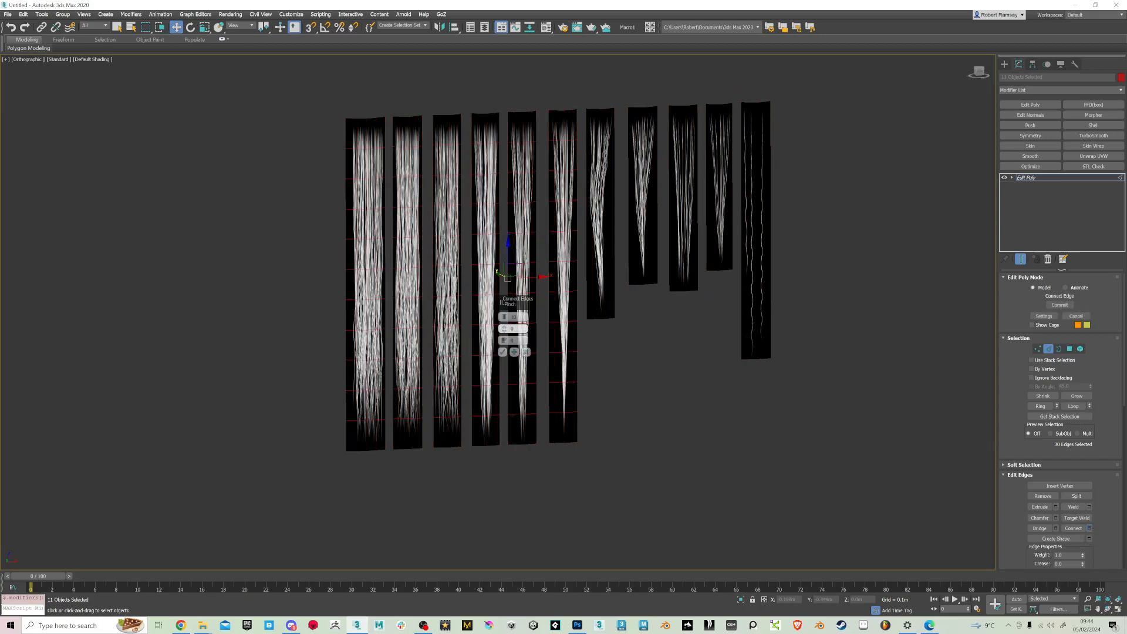
type("16")
key("Return")
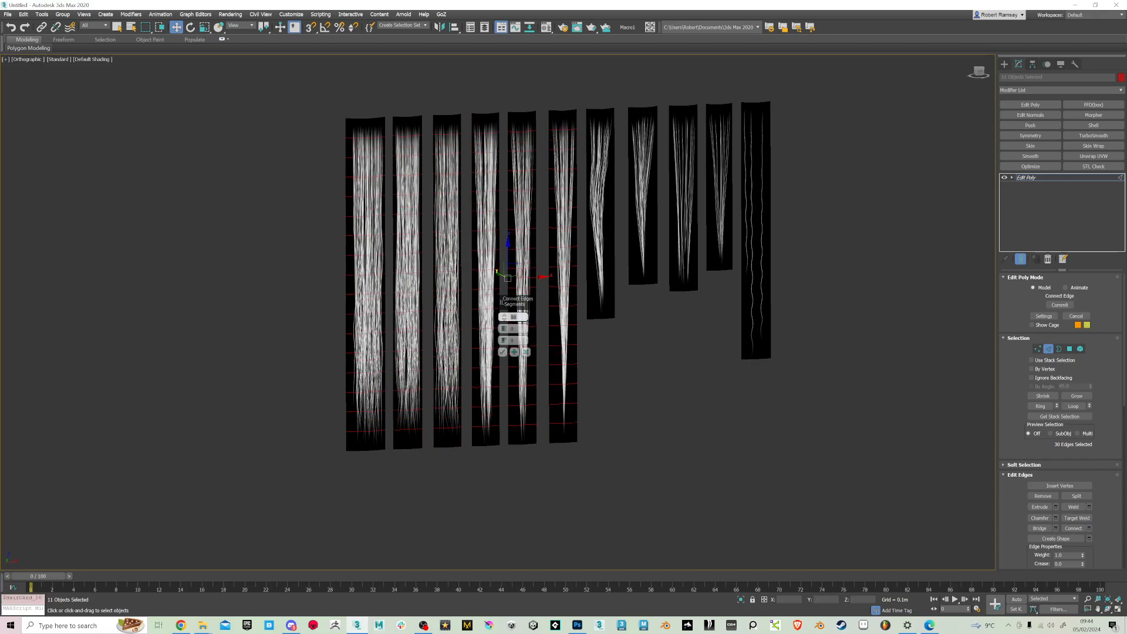
left_click(502, 352)
Select the lengthwise edges of the wavy-strand card at the end of the row and connect them with 10 segments
middle_click_drag(718, 212, 715, 211, "alt")
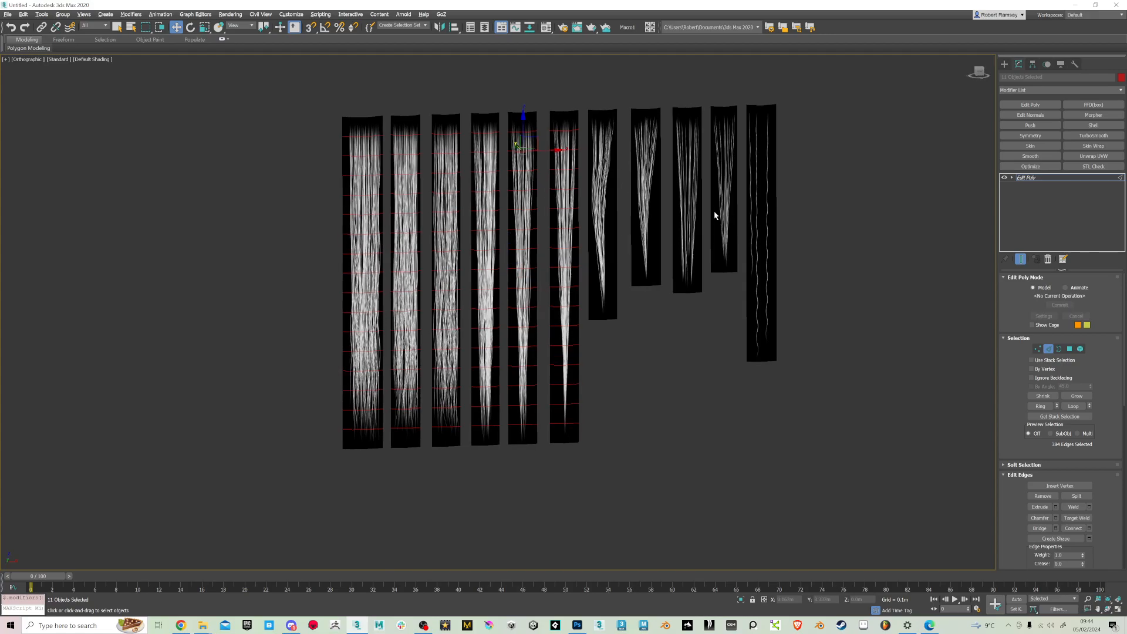
left_click_drag(794, 187, 761, 271)
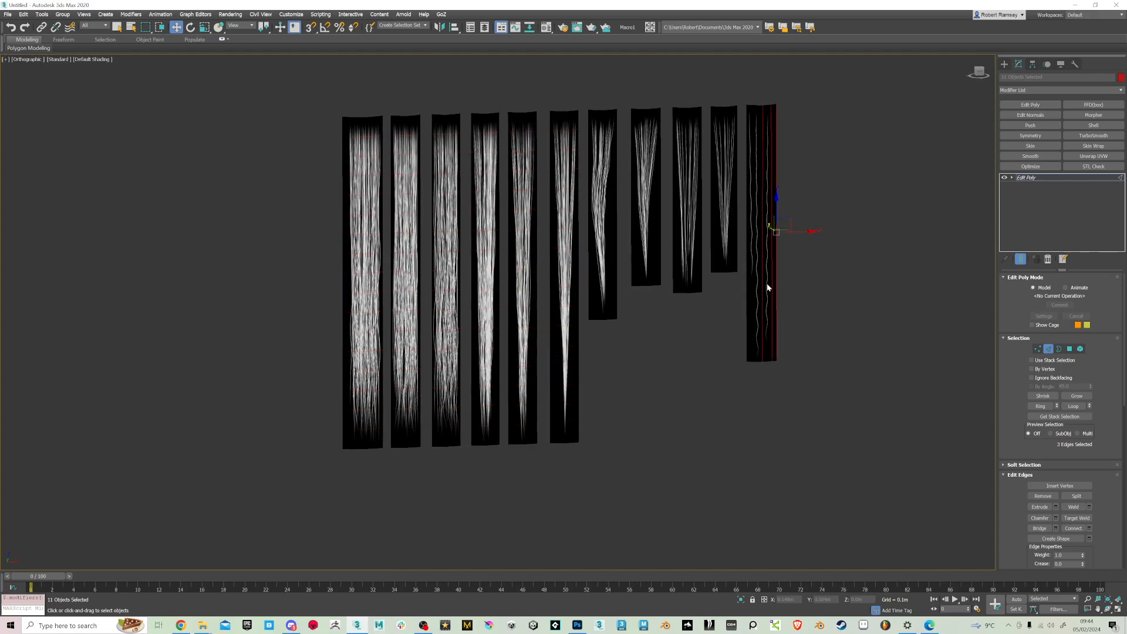
left_click_drag(731, 333, 731, 333)
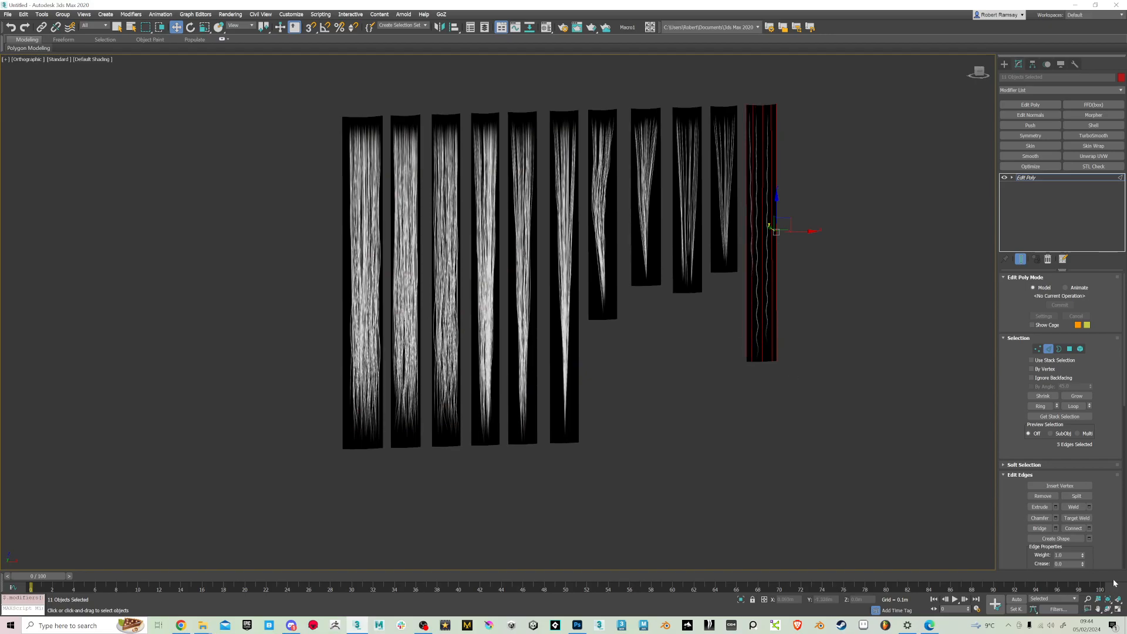
left_click(1089, 528)
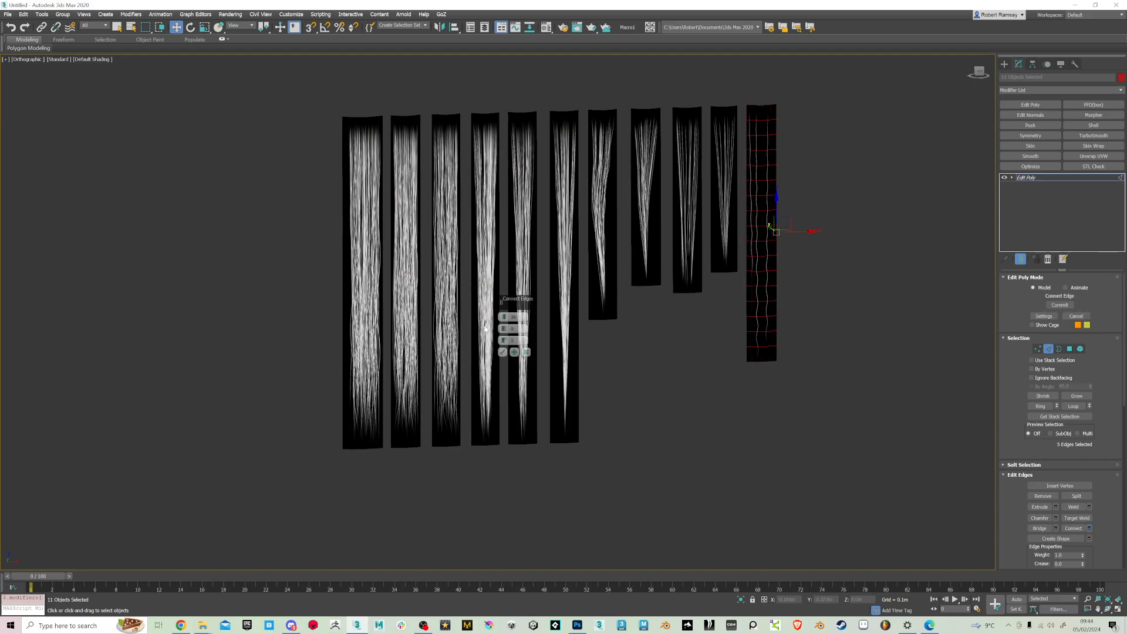
type("10")
key("Return")
left_click(502, 352)
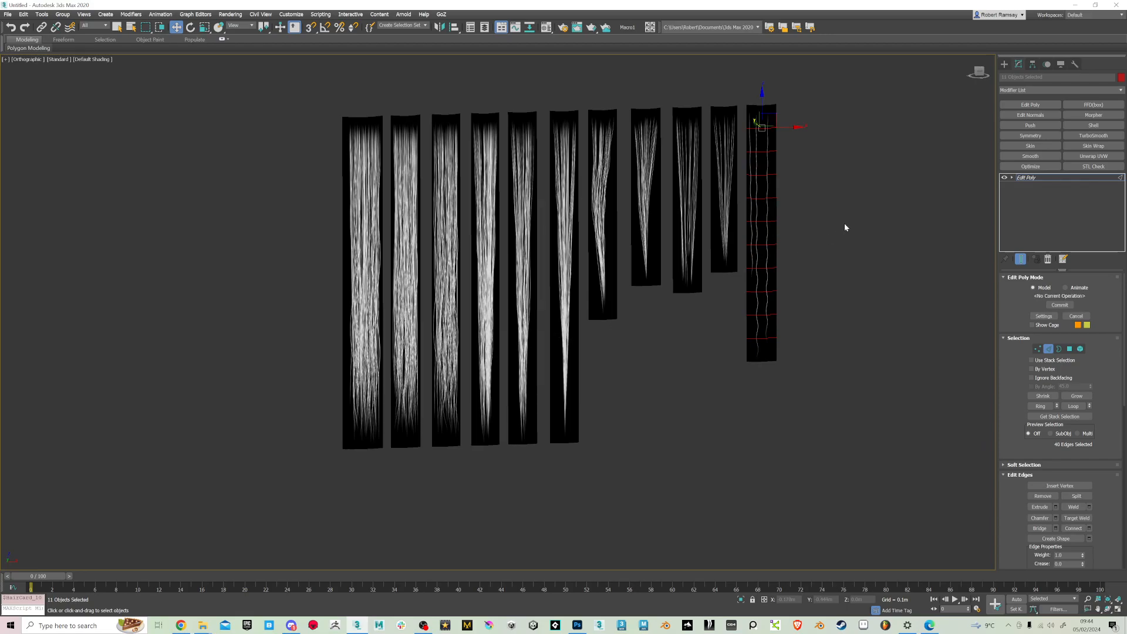
Select the lengthwise edges of the four shortest hair cards, connect them with 7 segments and leave edge editing
left_click_drag(741, 199, 583, 245)
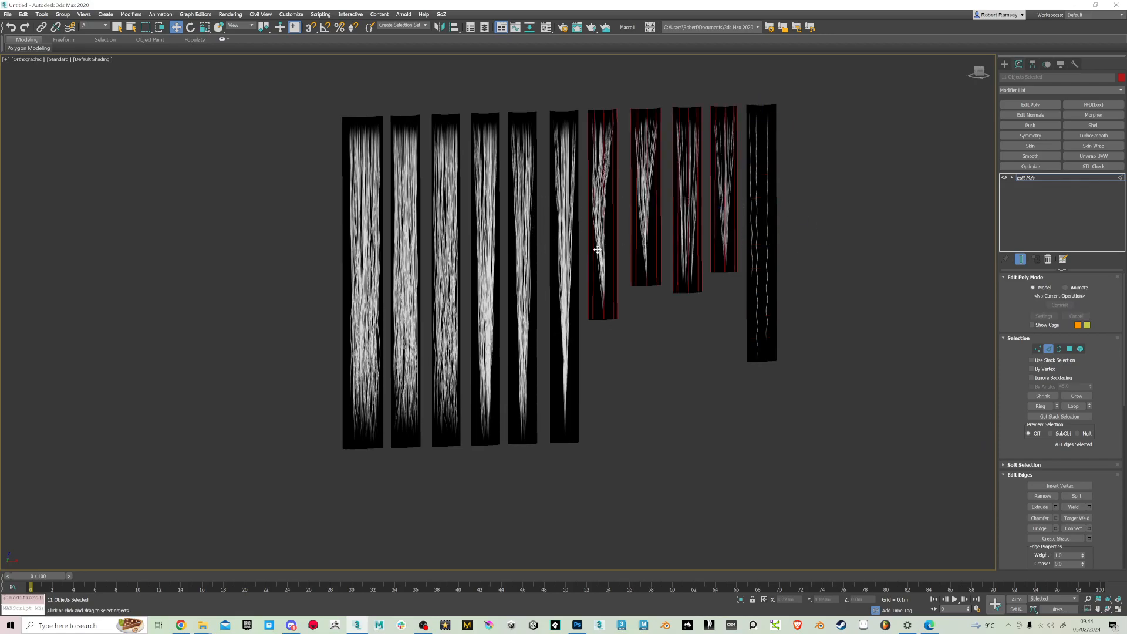
left_click(1089, 529)
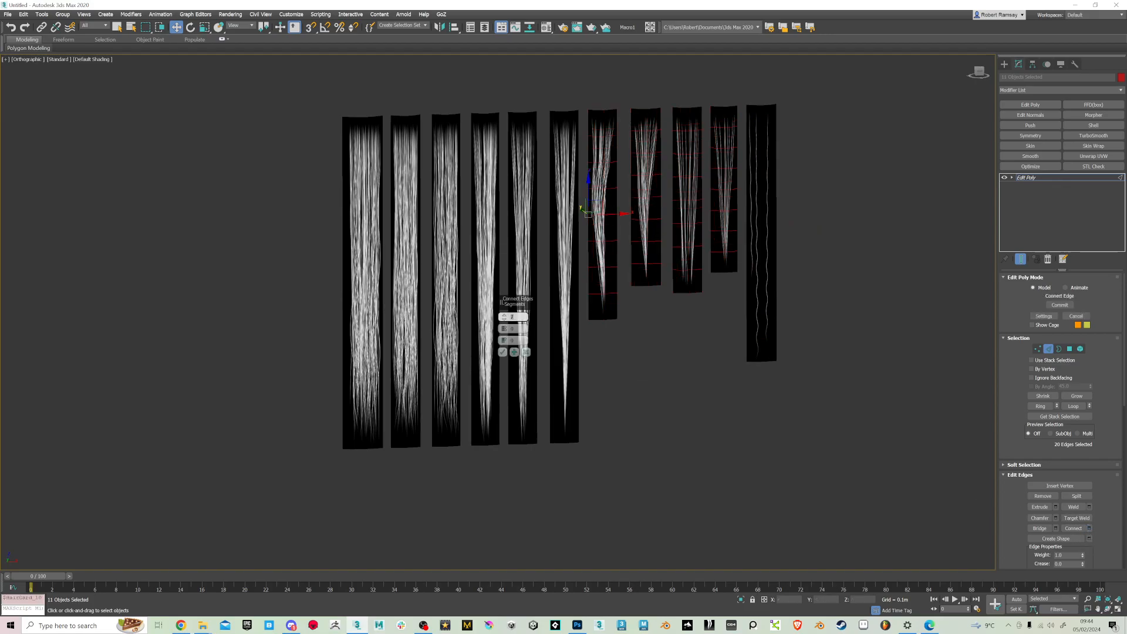
left_click(503, 351)
left_click(819, 342)
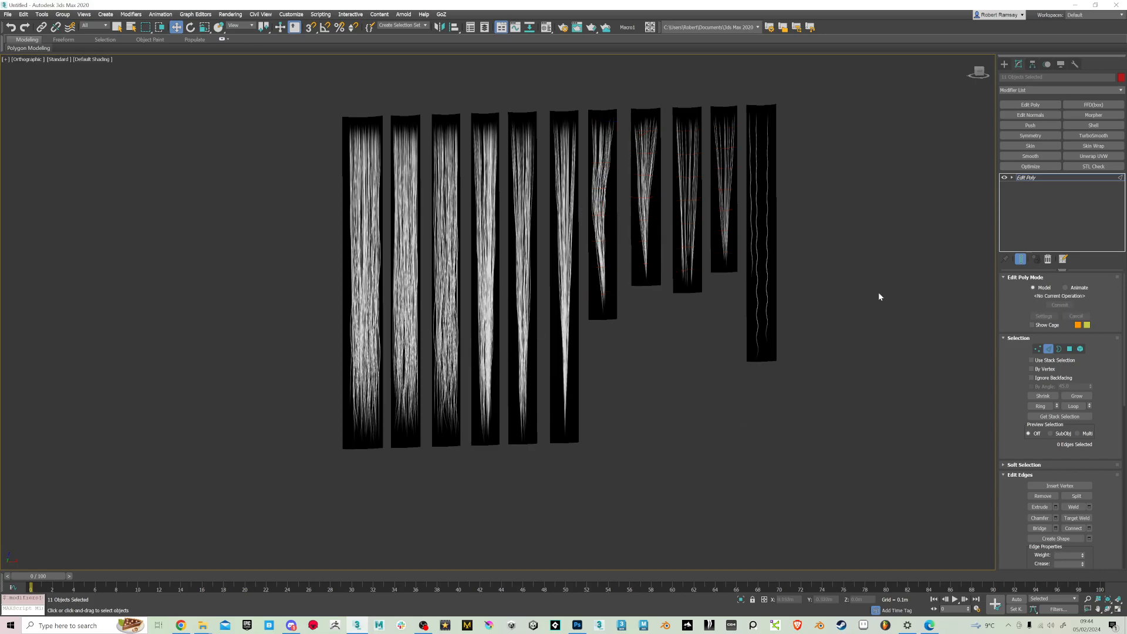
left_click(1013, 177)
left_click(1025, 177)
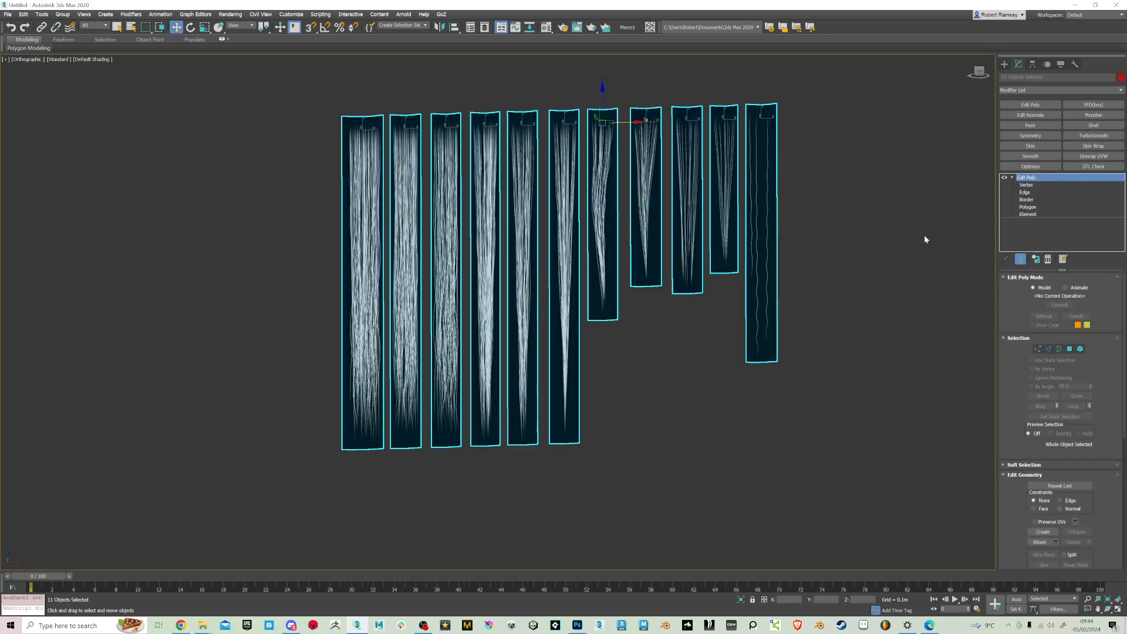
Turn on the edged-faces display and inspect the segment density of the short cards against the longer ones
key("F4")
mouse_move(752, 263)
middle_mouse_down("alt")
mouse_move(749, 252)
mouse_move(765, 269)
mouse_move(753, 266)
mouse_move(757, 251)
mouse_move(762, 277)
mouse_move(754, 259)
mouse_move(763, 267)
middle_mouse_up("alt")
left_click(897, 293)
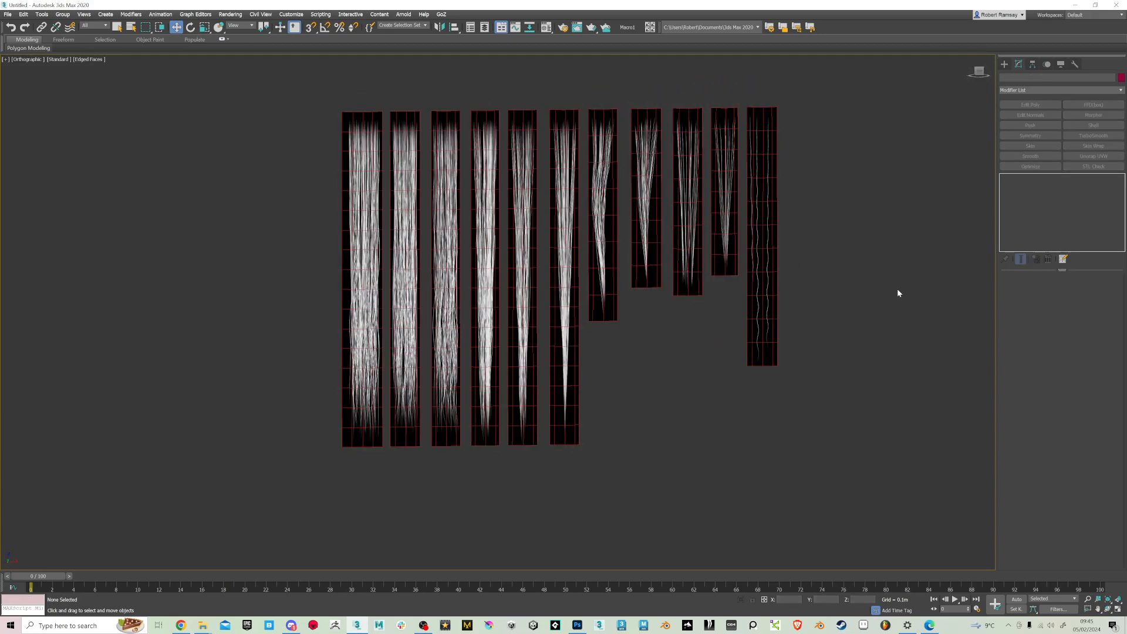
left_click(608, 286)
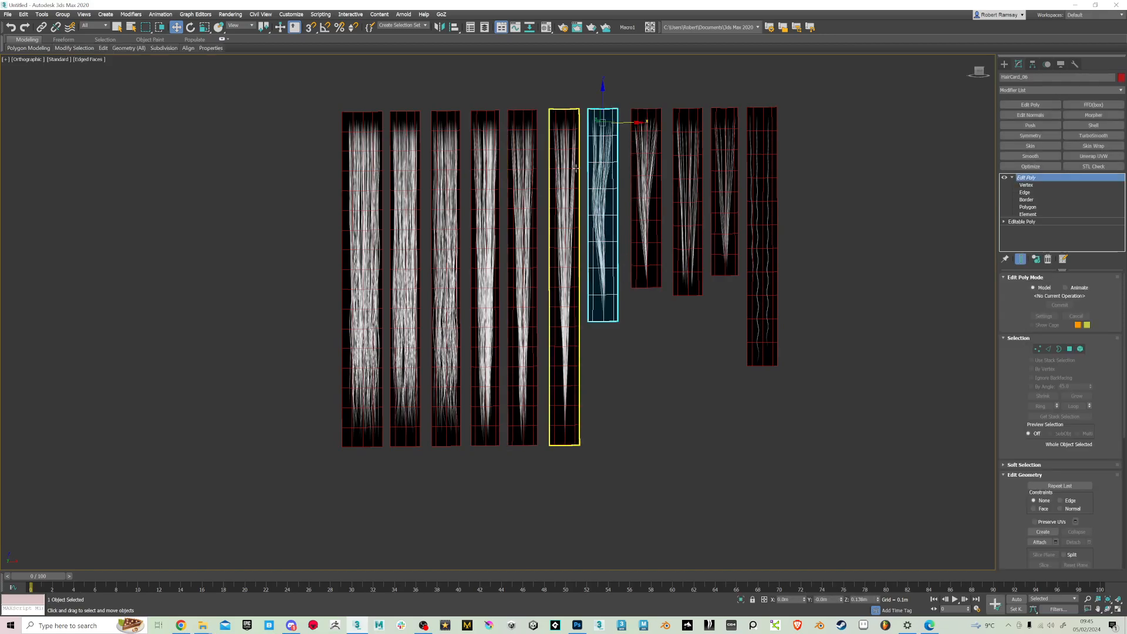
scroll(611, 261, "up", 2)
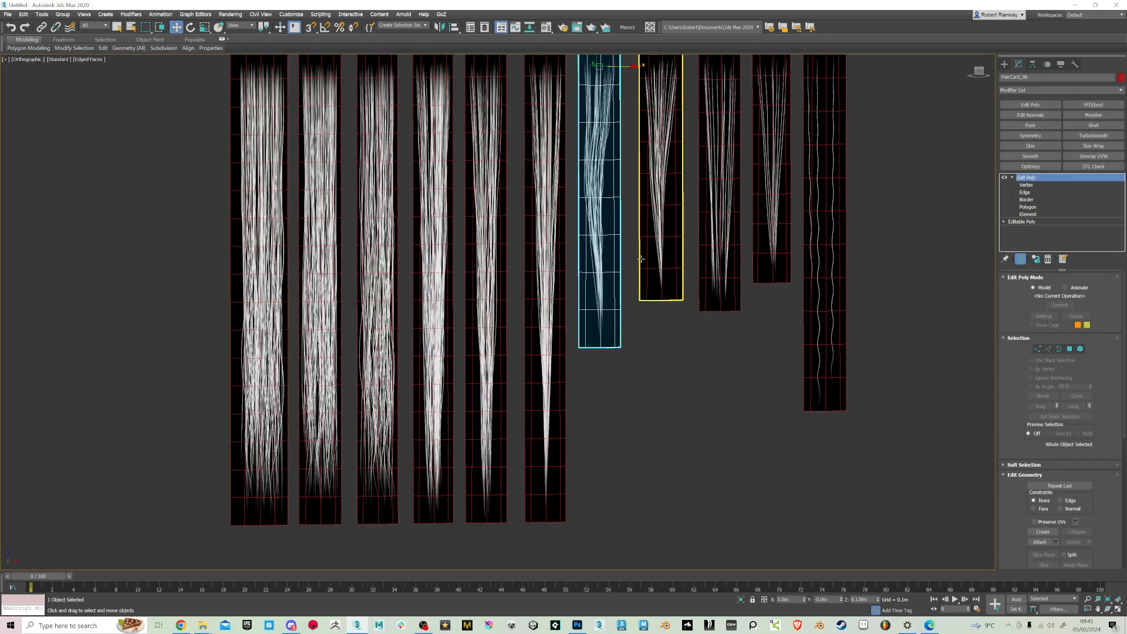
scroll(640, 260, "down", 2)
Undo the last connection on the four shortest cards and reconnect their lengthwise edges with a denser set of segments
left_click(750, 282)
key("ctrl+a")
key("ctrl+shift+e")
key("ctrl+z")
key("ctrl+z")
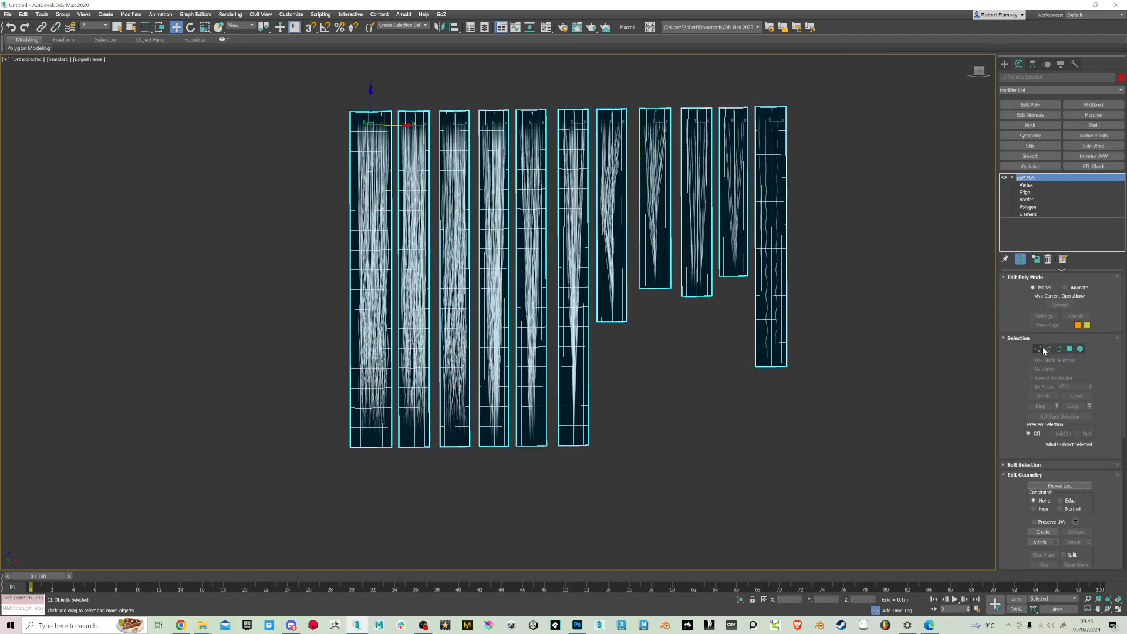
left_click(1046, 348)
left_click_drag(1012, 531, 1013, 418)
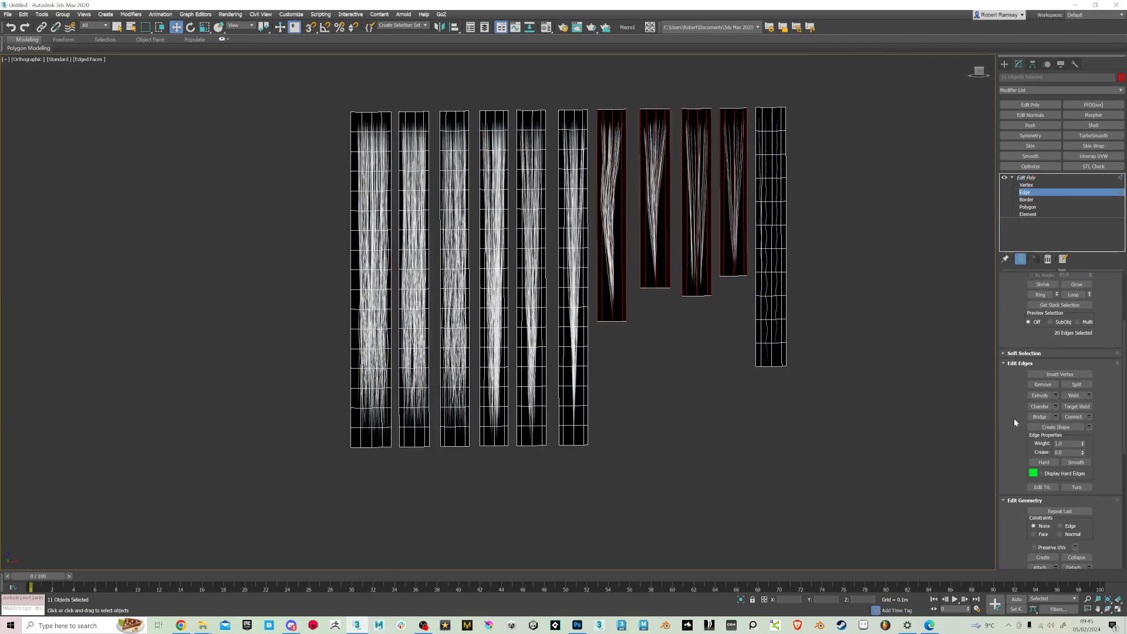
left_click(1089, 417)
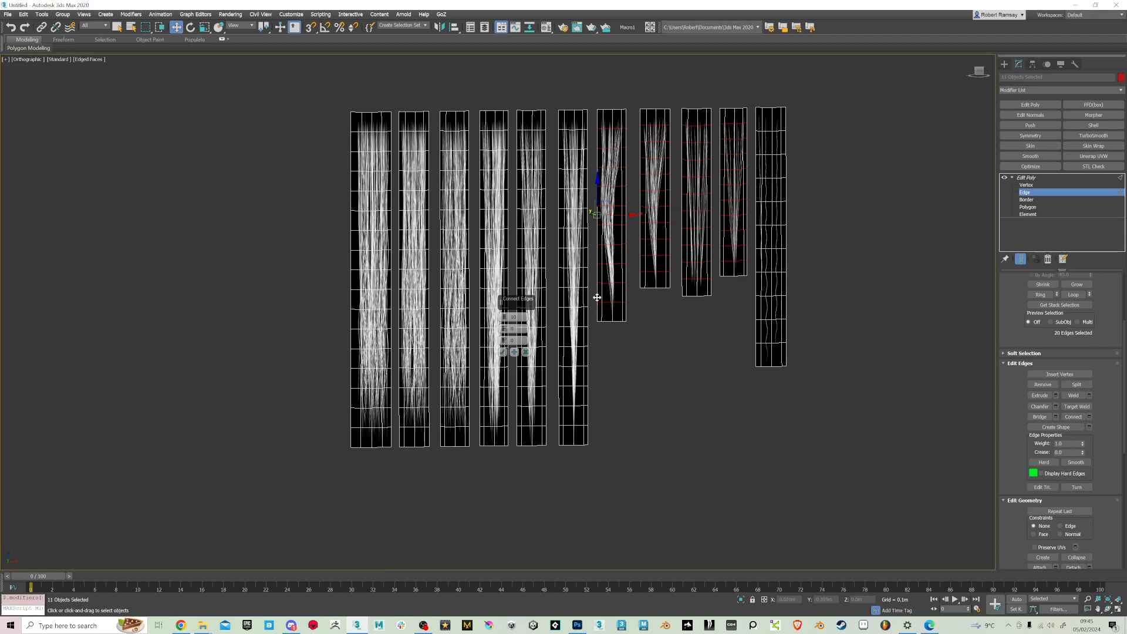
left_click(503, 352)
left_click(1036, 177)
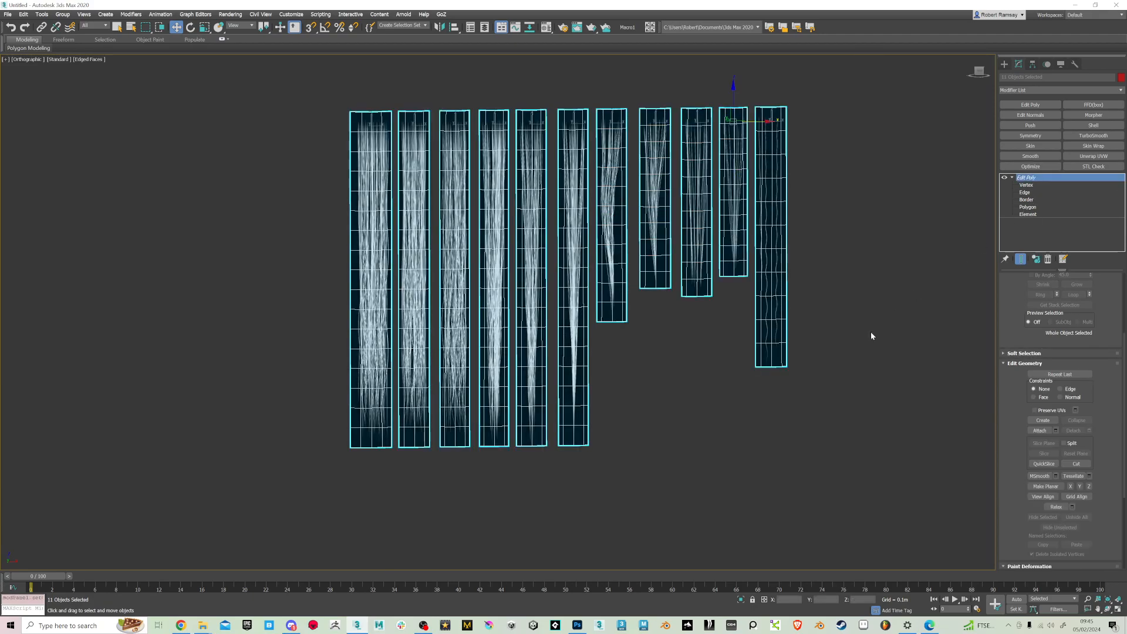
Select the widest hair card at the start of the row and collapse its modifier stack to Editable Poly
left_click(872, 330)
left_click(371, 247)
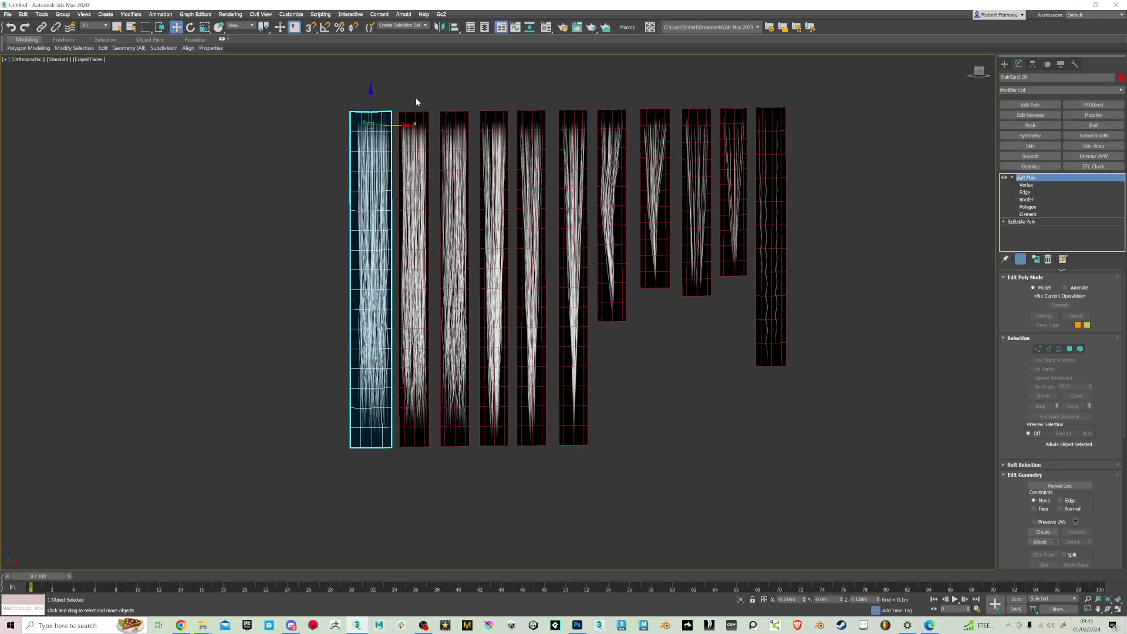
middle_click_drag(446, 194, 645, 189, "alt")
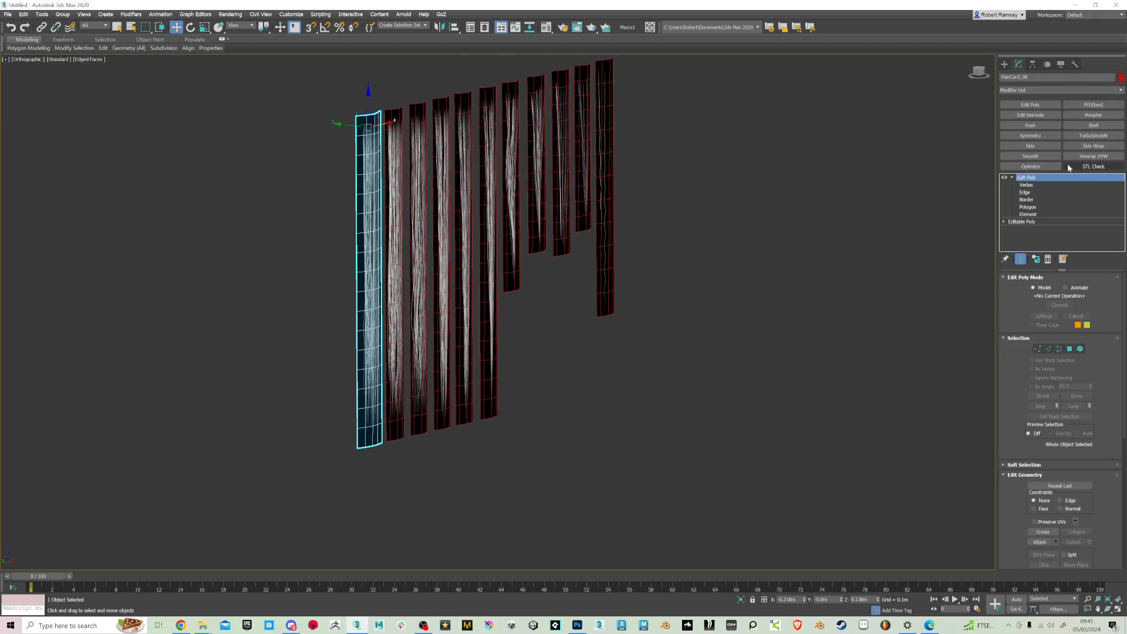
key("shift+z")
left_click_drag(787, 164, 282, 273)
left_click(1026, 177)
right_click(1014, 176)
left_click(1018, 250)
left_click(604, 349)
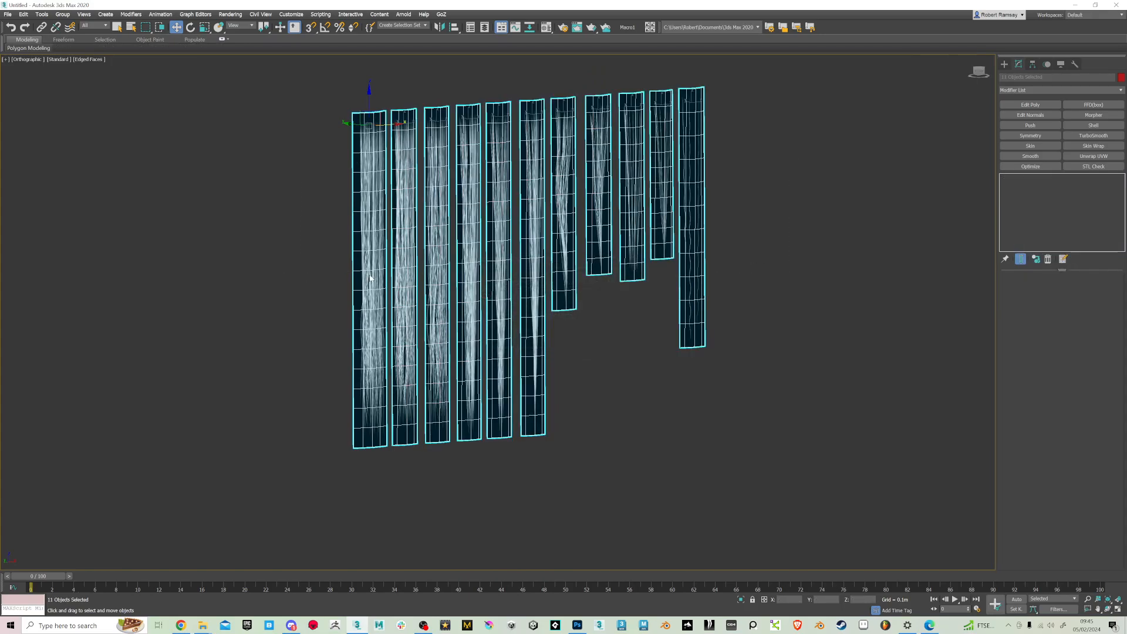
Add a Bend modifier to the widest card, bending it on the Y axis with angle 56.5 and direction 210.5
left_click(1122, 91)
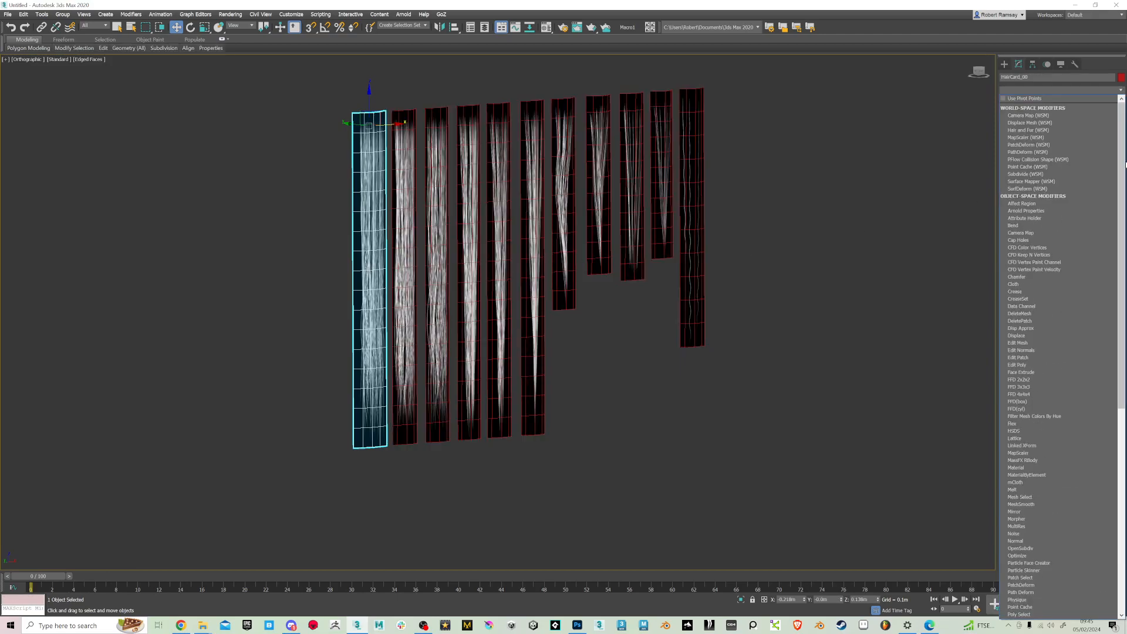
left_click(1026, 221)
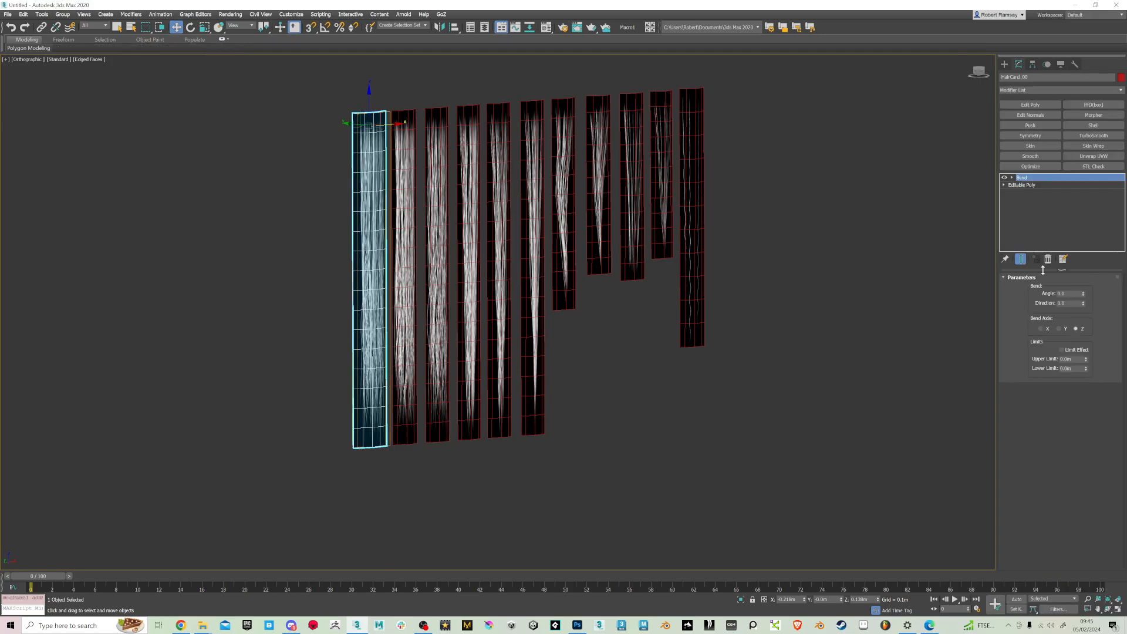
left_click_drag(1084, 295, 1087, 247)
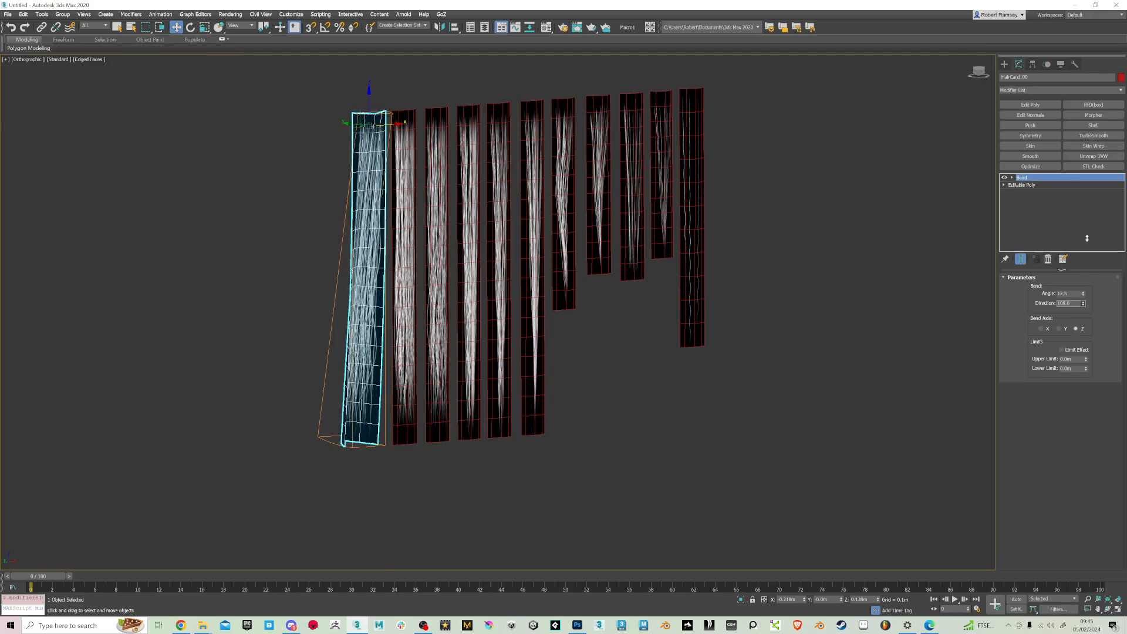
left_click(1059, 329)
left_click_drag(1083, 303, 1085, 268)
middle_click_drag(879, 355, 904, 368, "alt")
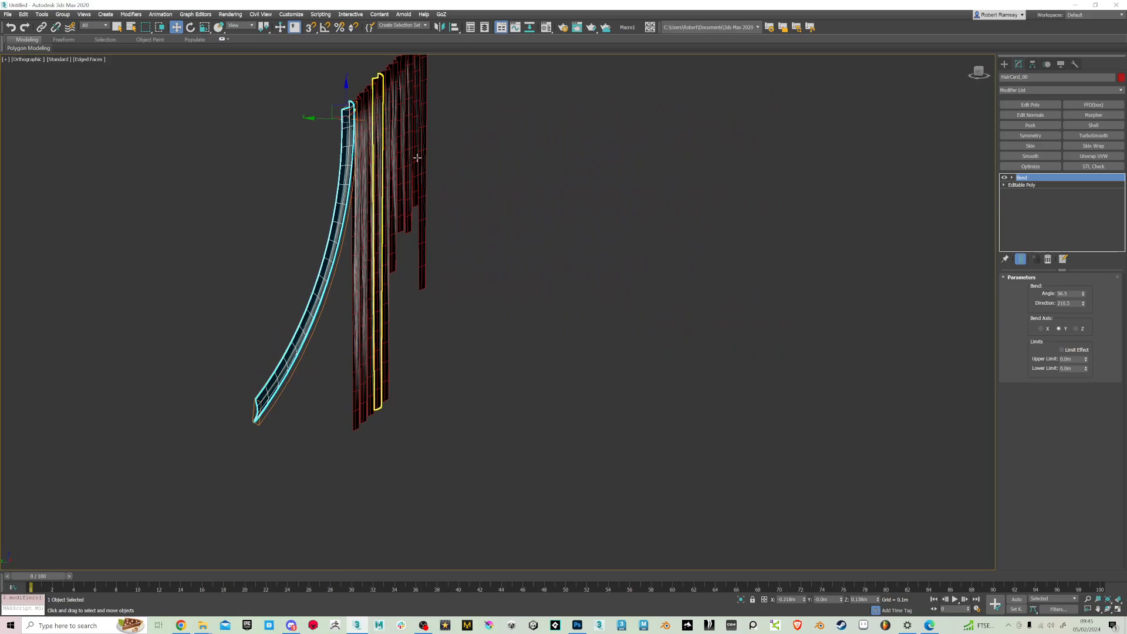
Rotate the bent card up toward horizontal and set its Bend angle to about 131 and direction to 277
middle_click_drag(376, 171, 364, 172, "alt")
key("e")
left_click_drag(389, 130, 331, 131)
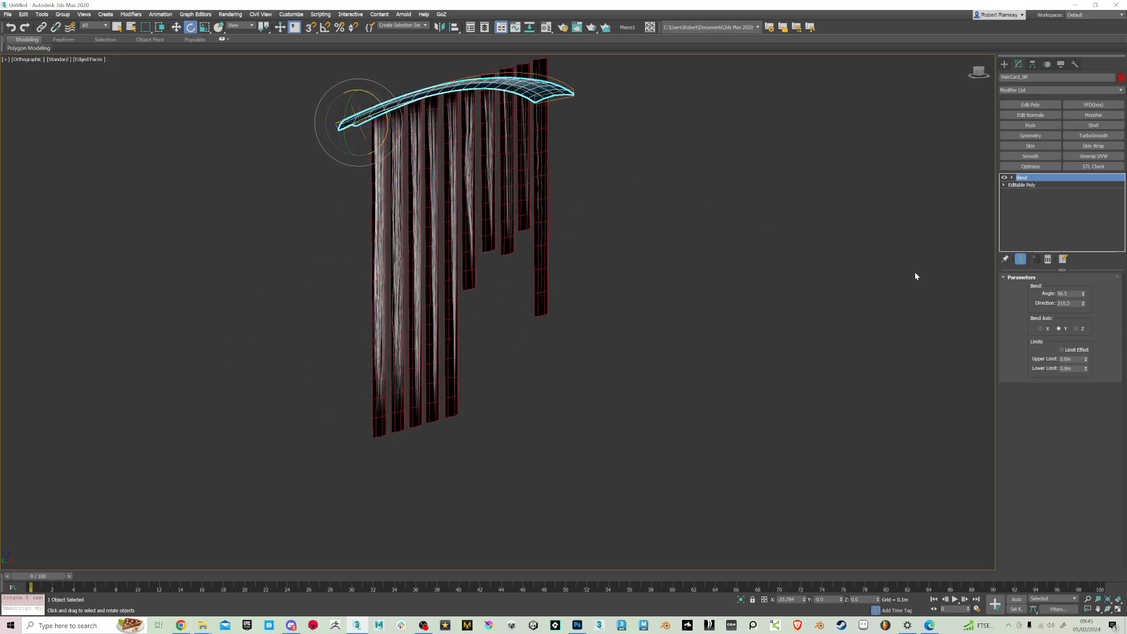
left_click_drag(1083, 294, 1083, 262)
Try limiting the bend with an upper limit of 0.013 m and lower limit of -0.175 m, ending with Limit Effect off
left_click(1073, 351)
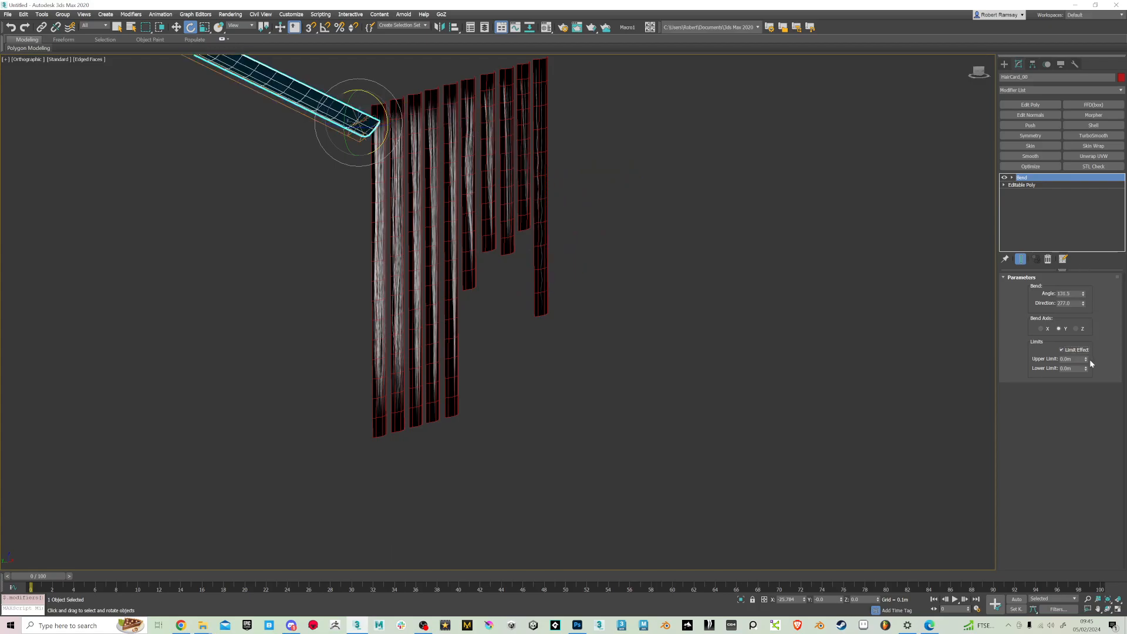
left_click_drag(1086, 359, 1068, 232)
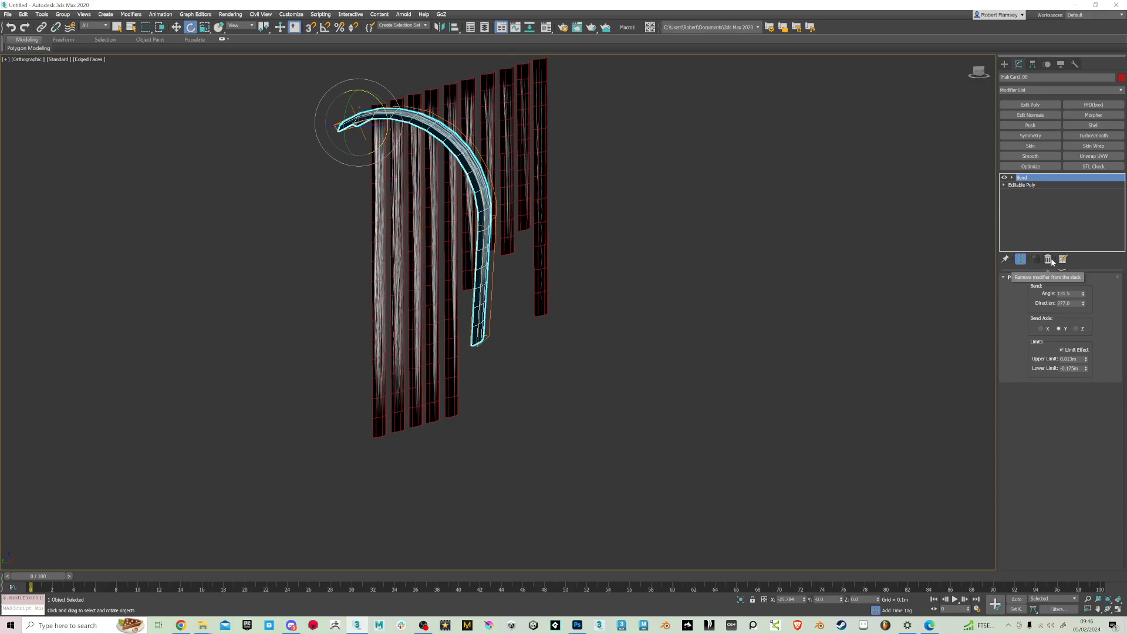
left_click(1061, 350)
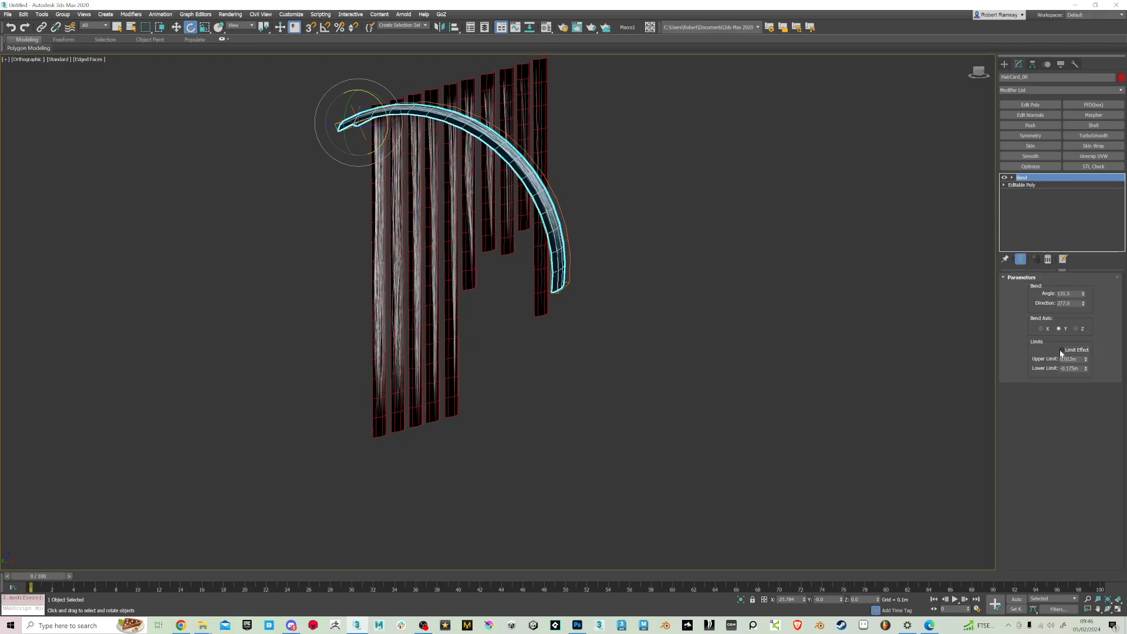
Add a Twist modifier above Bend with an angle of 103 and try it on the Y and X axes
left_click(1121, 90)
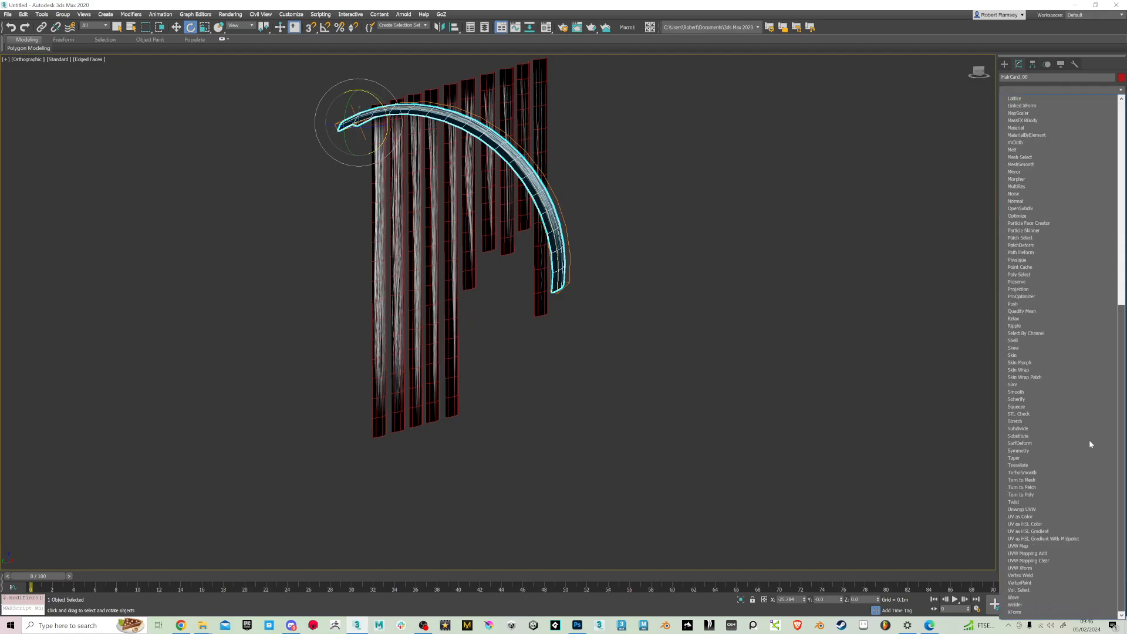
left_click(1057, 501)
left_click_drag(1081, 295, 1082, 182)
middle_click_drag(696, 313, 668, 329, "alt")
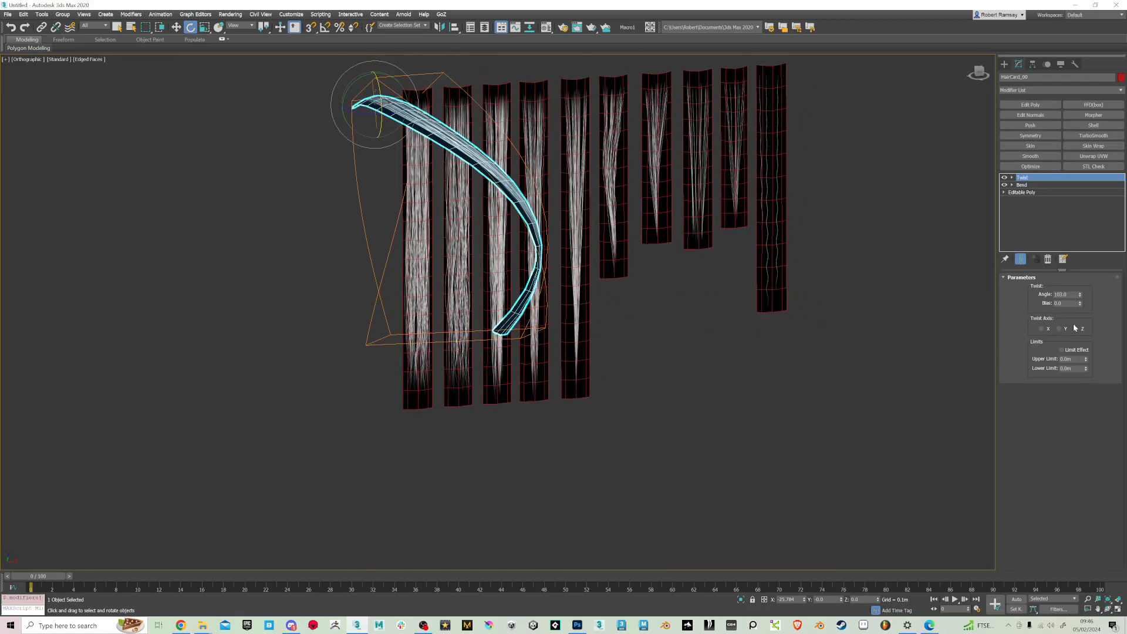
left_click(1067, 330)
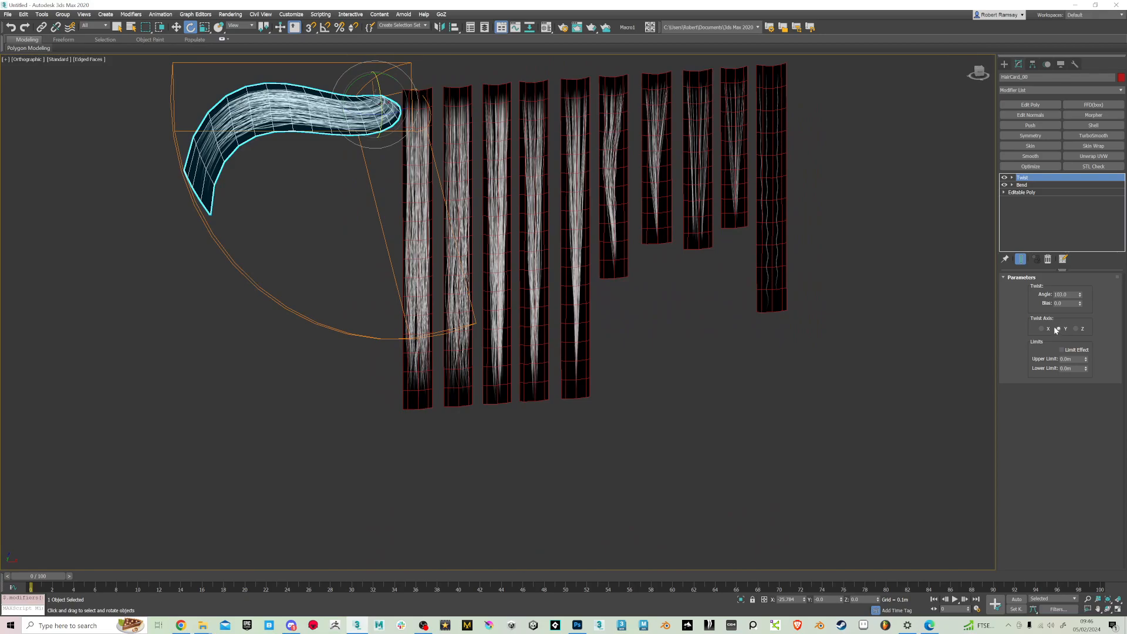
left_click(1043, 330)
Set the Twist angle to 31 with a positive bias, compare the axes and choose the Y axis
left_click_drag(1081, 299, 1080, 257)
left_click(1048, 329)
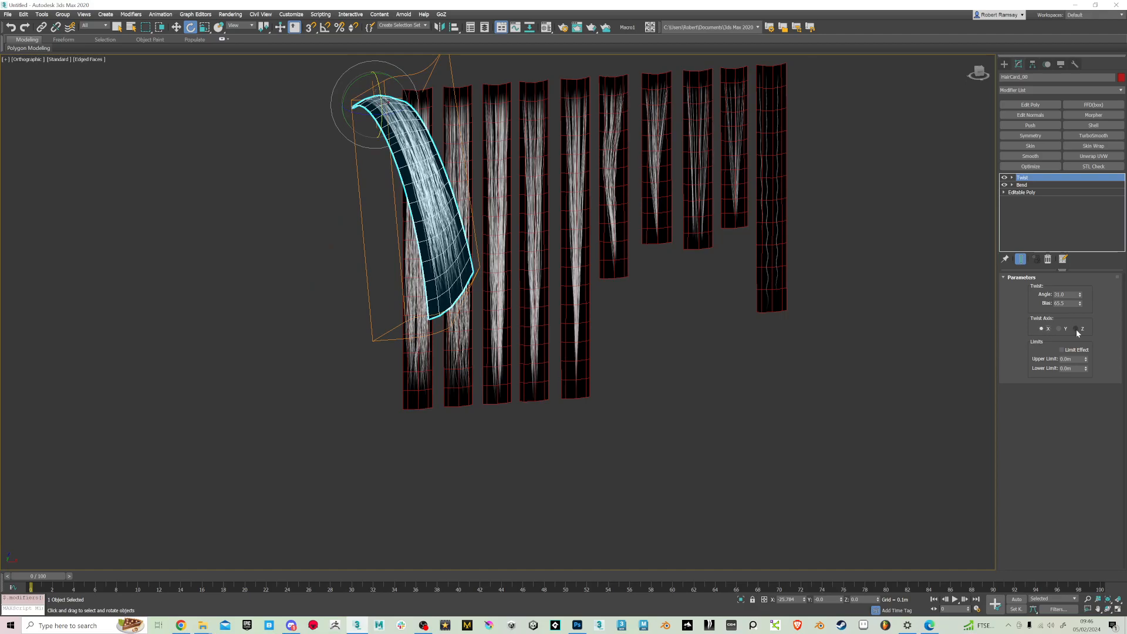
left_click(1064, 330)
left_click(1076, 329)
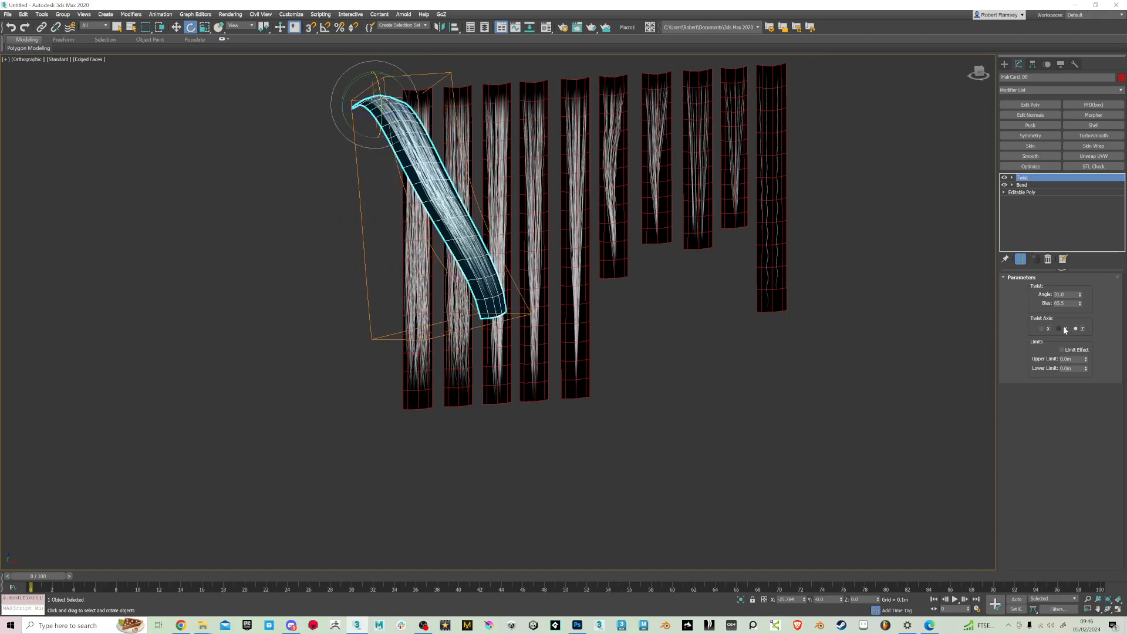
left_click(1063, 329)
Move the Twist modifier beneath Bend in the card's stack, and delete both modifiers after inspecting the shape
left_click_drag(1036, 187, 1033, 187)
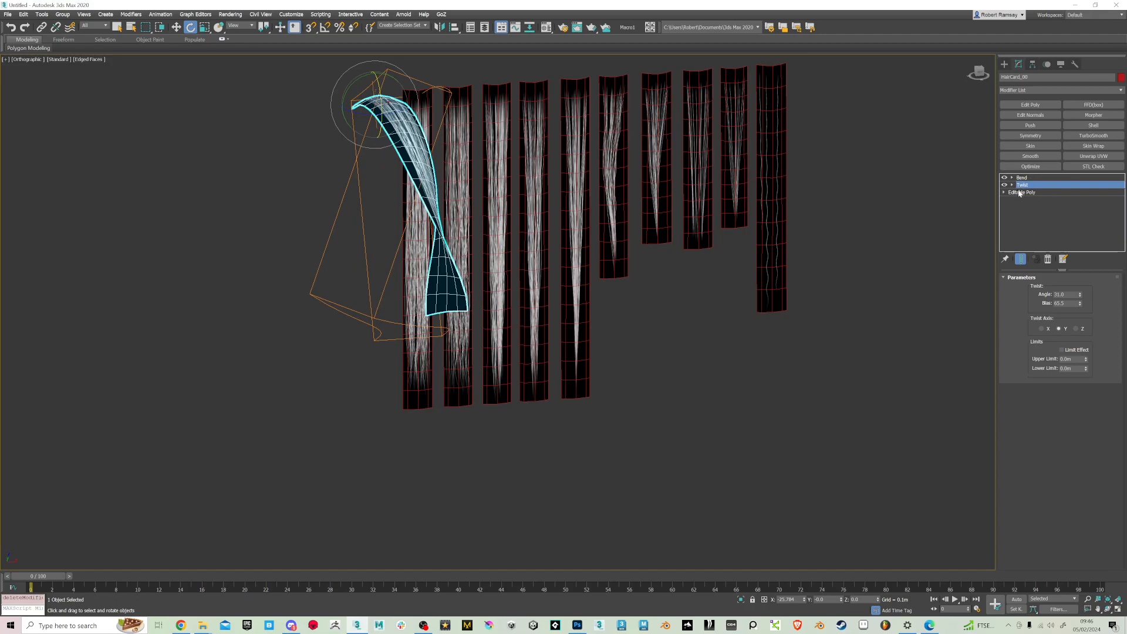
mouse_move(726, 388)
middle_mouse_down("alt")
mouse_move(765, 377)
mouse_move(715, 373)
middle_mouse_up("alt")
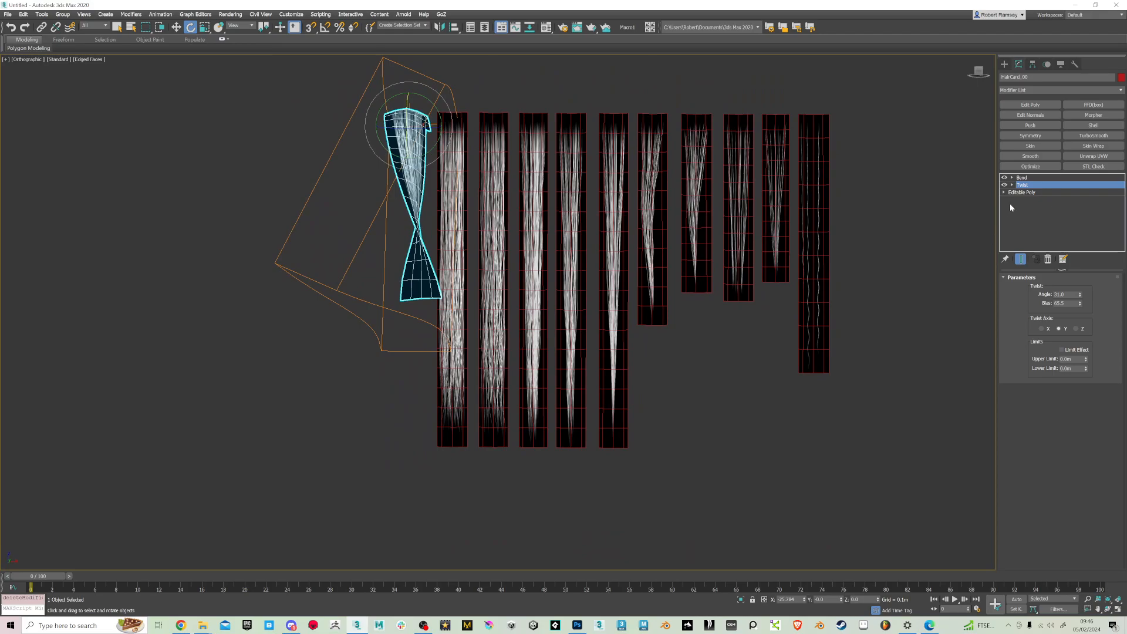
left_click(1026, 178)
left_click(1048, 259)
left_click(1048, 260)
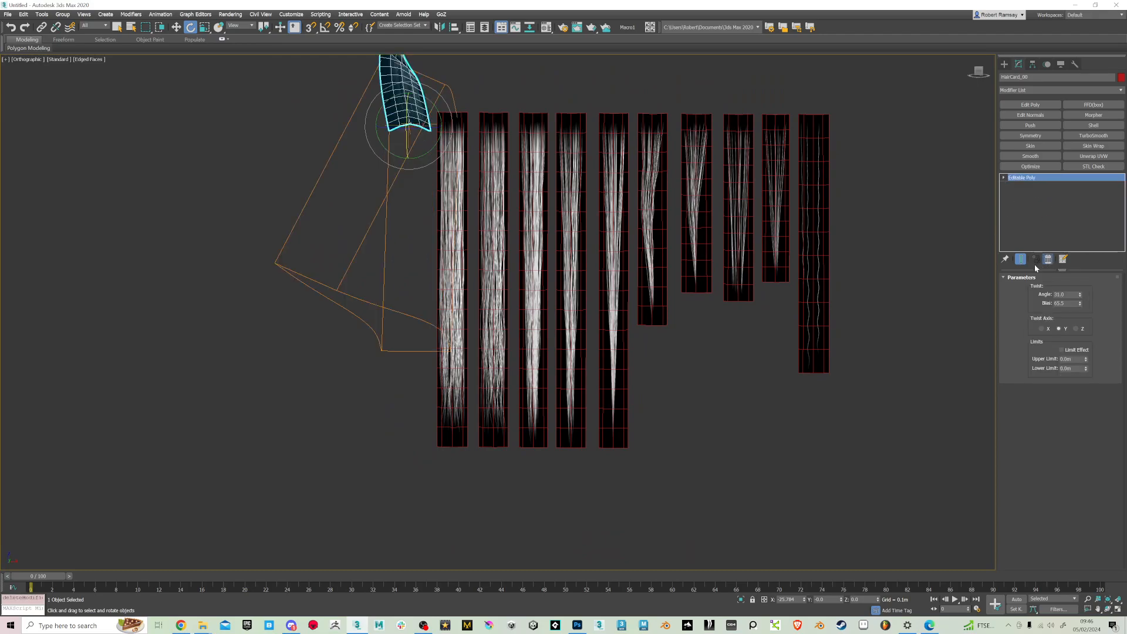
middle_click_drag(681, 283, 482, 265, "alt")
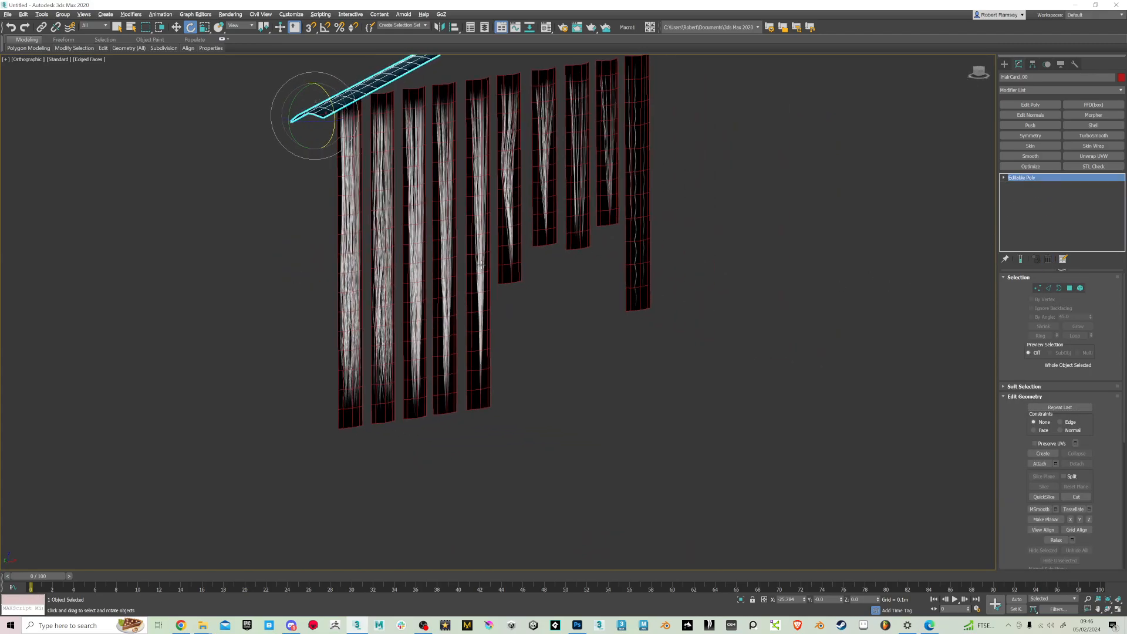
Undo the modifier deletions and all the Twist, Bend and rotation experiments on the widest card
key("ctrl+z")
key("ctrl+z")
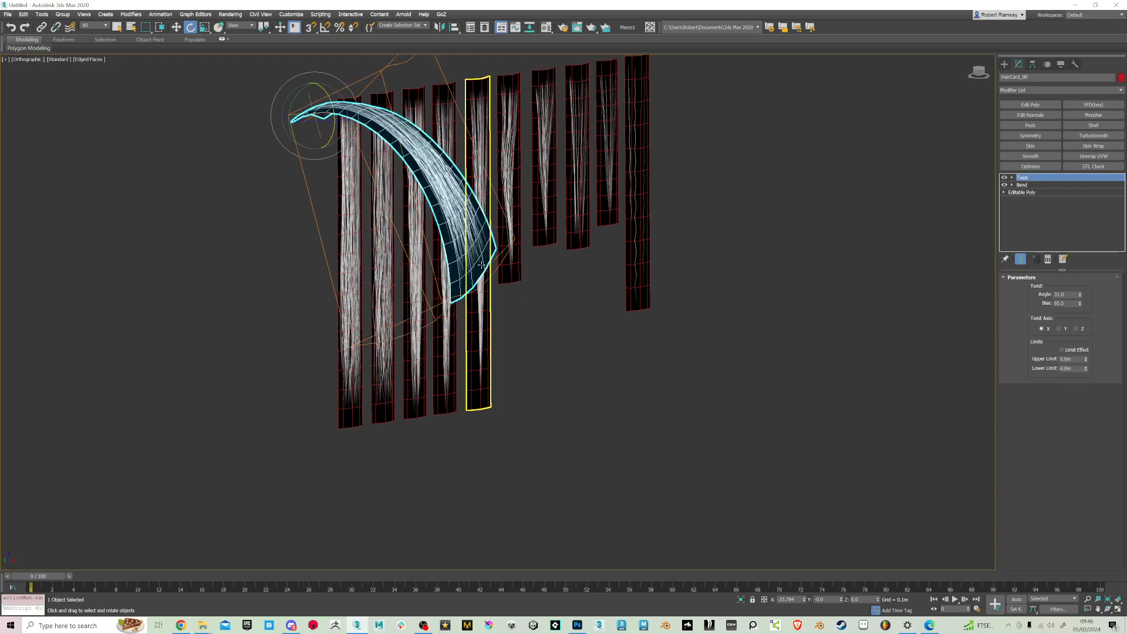
key("ctrl+z")
key("ctrl+z")
key("ctrl+z")
key("ctrl+z")
key("ctrl+z")
key("ctrl+z")
key("ctrl+z")
key("ctrl+z")
key("ctrl+z")
key("ctrl+z")
key("ctrl+z")
key("ctrl+z")
key("ctrl+z")
key("ctrl+z")
key("ctrl+z")
key("ctrl+z")
key("ctrl+z")
key("ctrl+z")
key("ctrl+z")
key("ctrl+z")
key("ctrl+z")
key("ctrl+z")
Clear the card selection and switch the viewport to the Front view
middle_click_drag(510, 273, 489, 284, "alt")
middle_click_drag(490, 285, 455, 197)
left_click(947, 175)
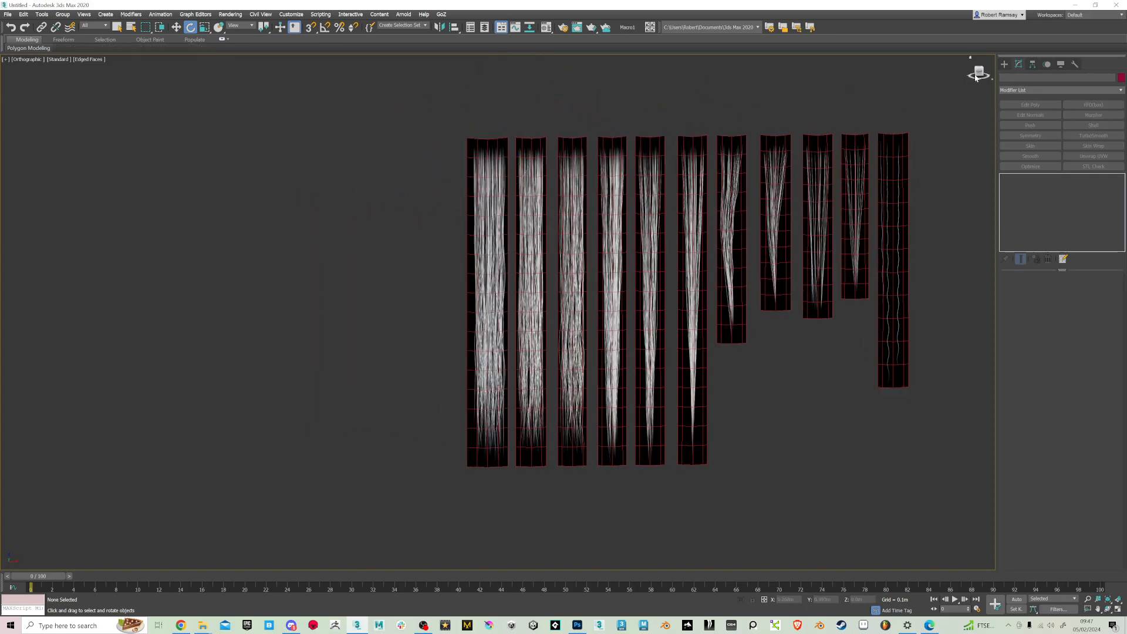
left_click(978, 71)
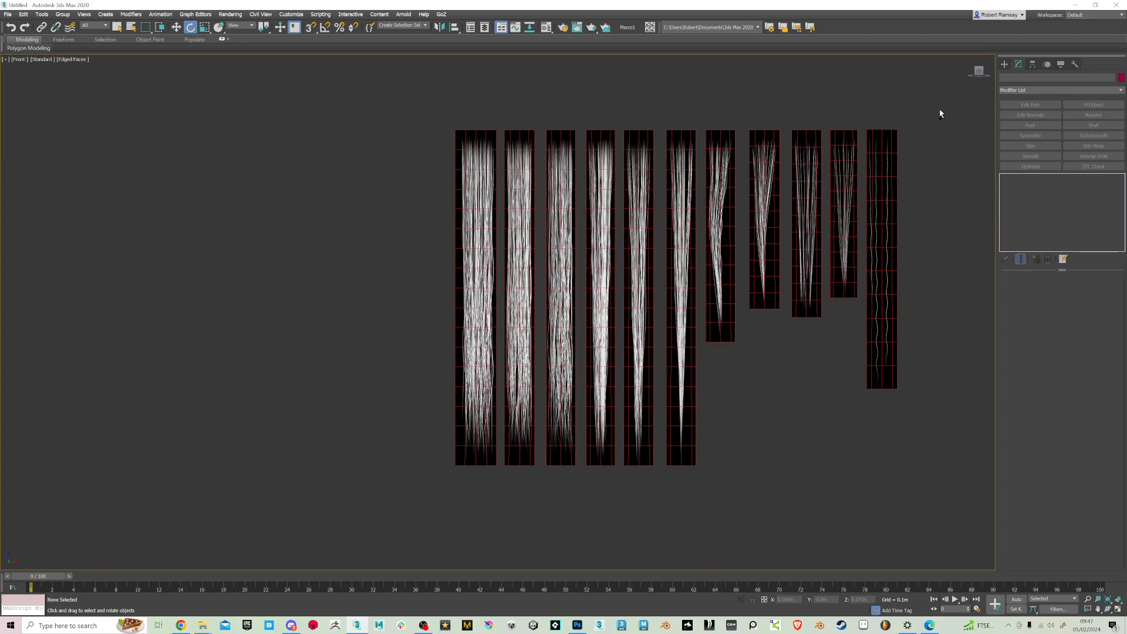
Save the scene to the Desktop as Setup.max
key("ctrl+s")
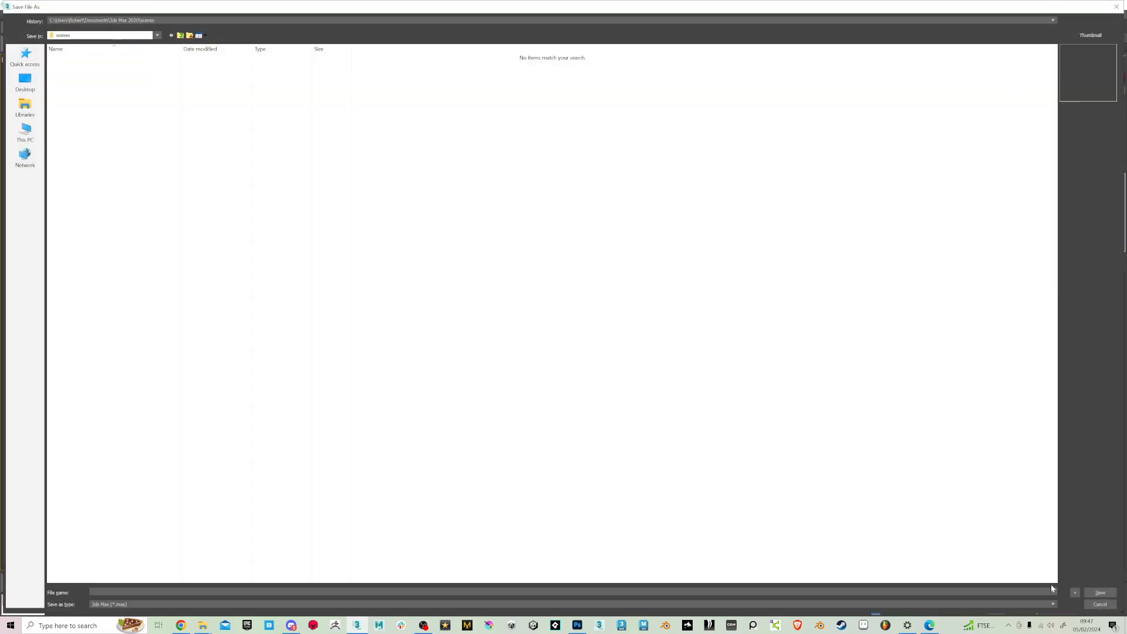
left_click(1100, 604)
left_click(1004, 65)
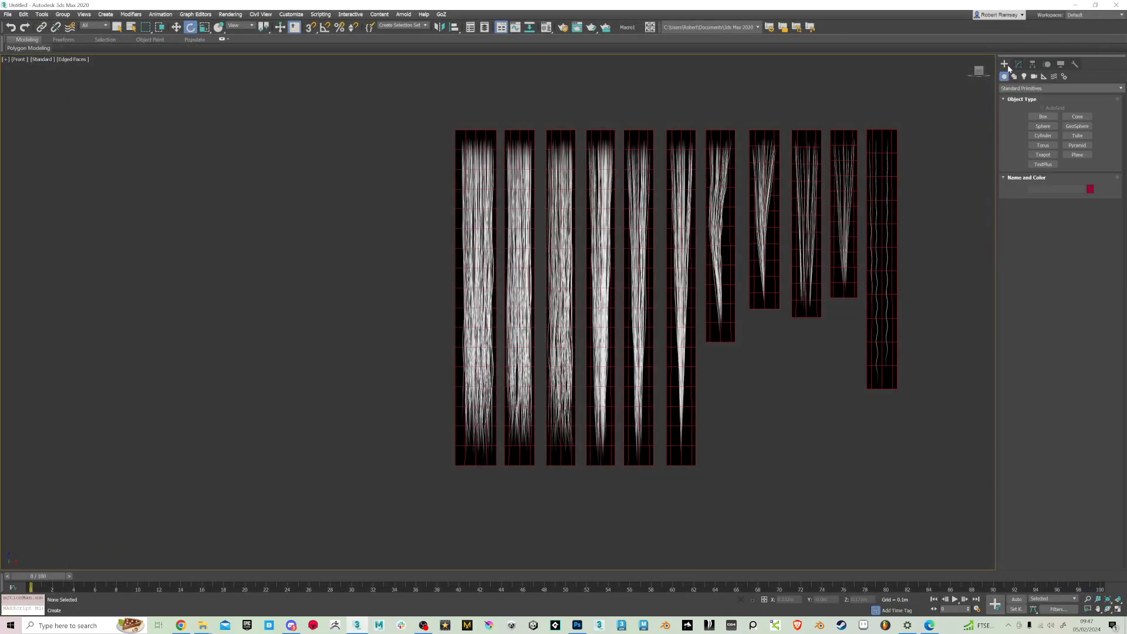
left_click(7, 14)
left_click(23, 88)
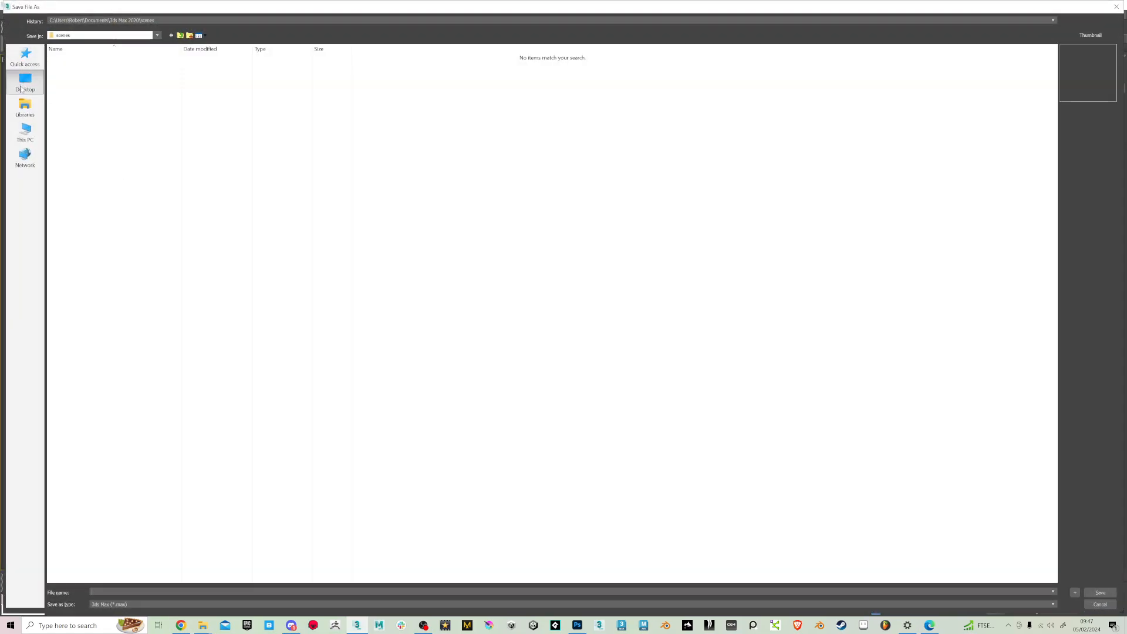
left_click(24, 82)
type("Sel")
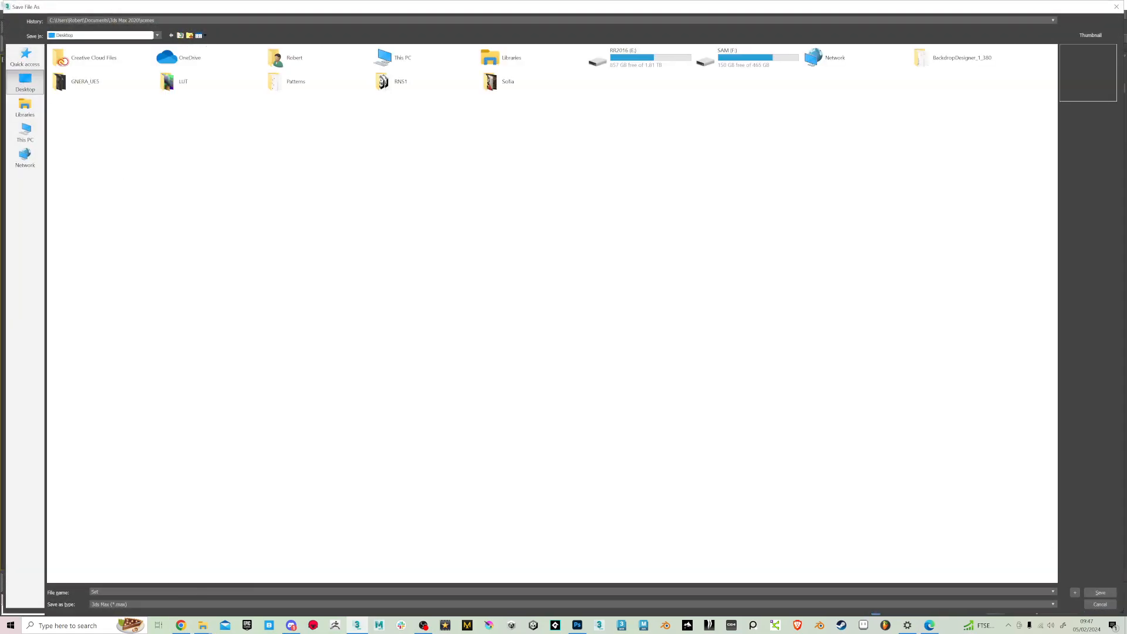
key("Return")
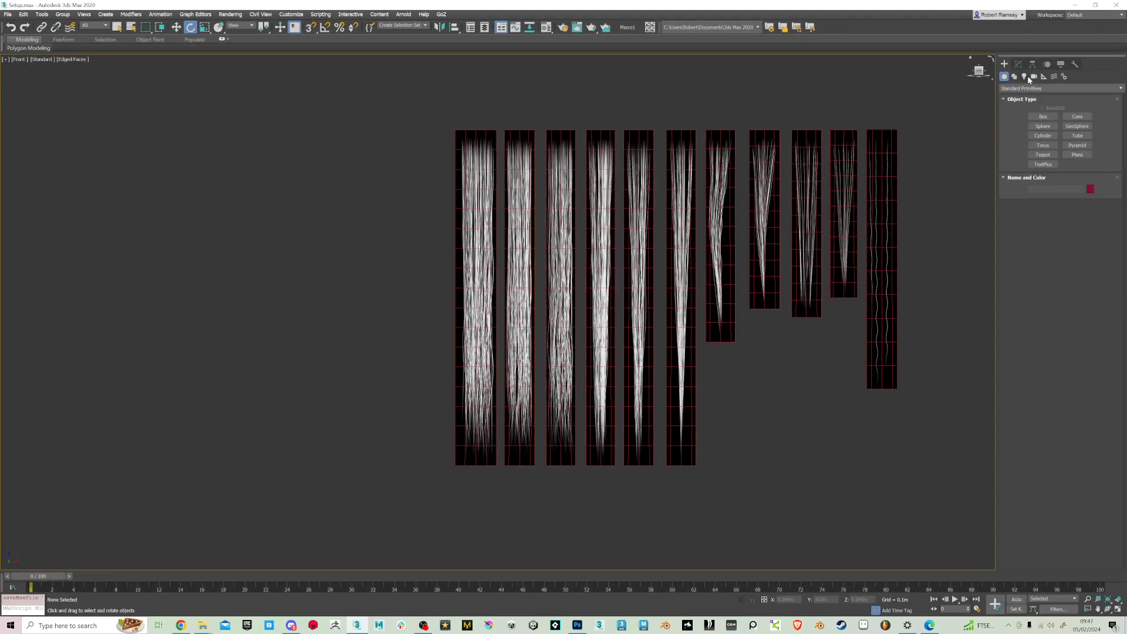
Draw a straight vertical line about 0.296 m long beside the widest card, matching the card's height
left_click(1013, 76)
left_click(1043, 124)
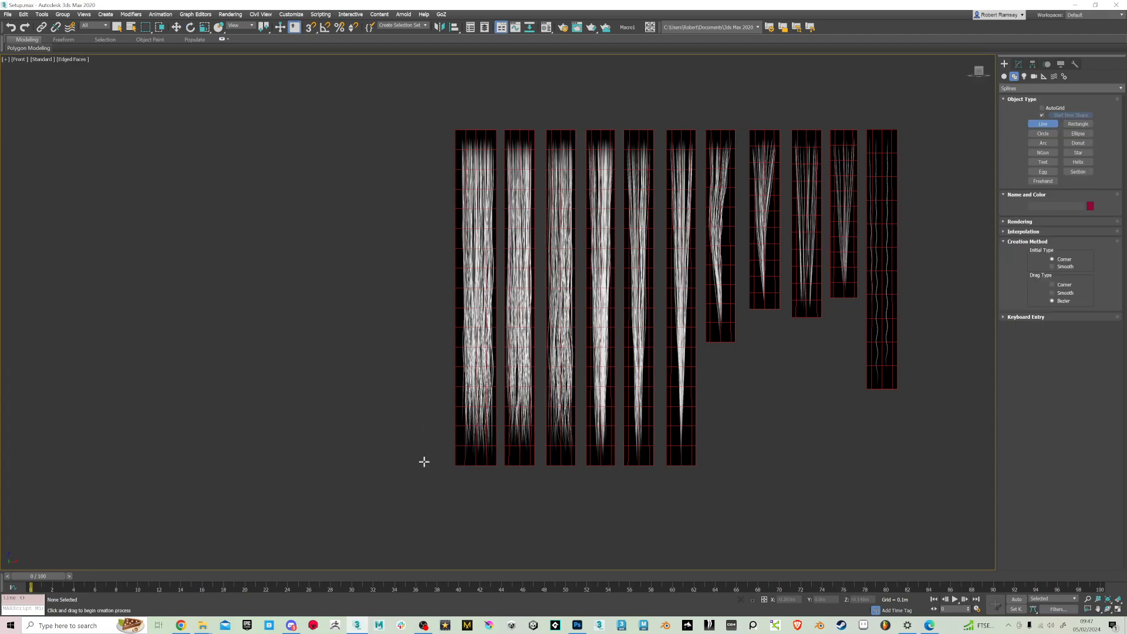
left_click(417, 131)
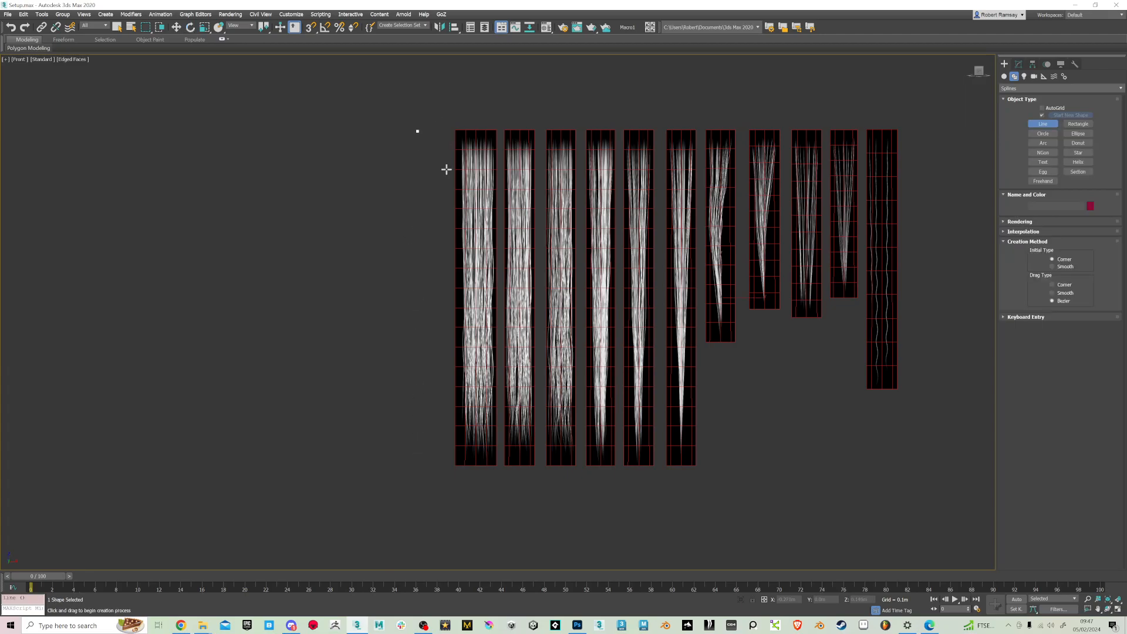
left_click(417, 463)
right_click(480, 455)
Refine the line at vertex level to insert two additional vertices along its length
middle_click_drag(470, 488, 551, 470, "alt")
scroll(380, 196, "up", 3)
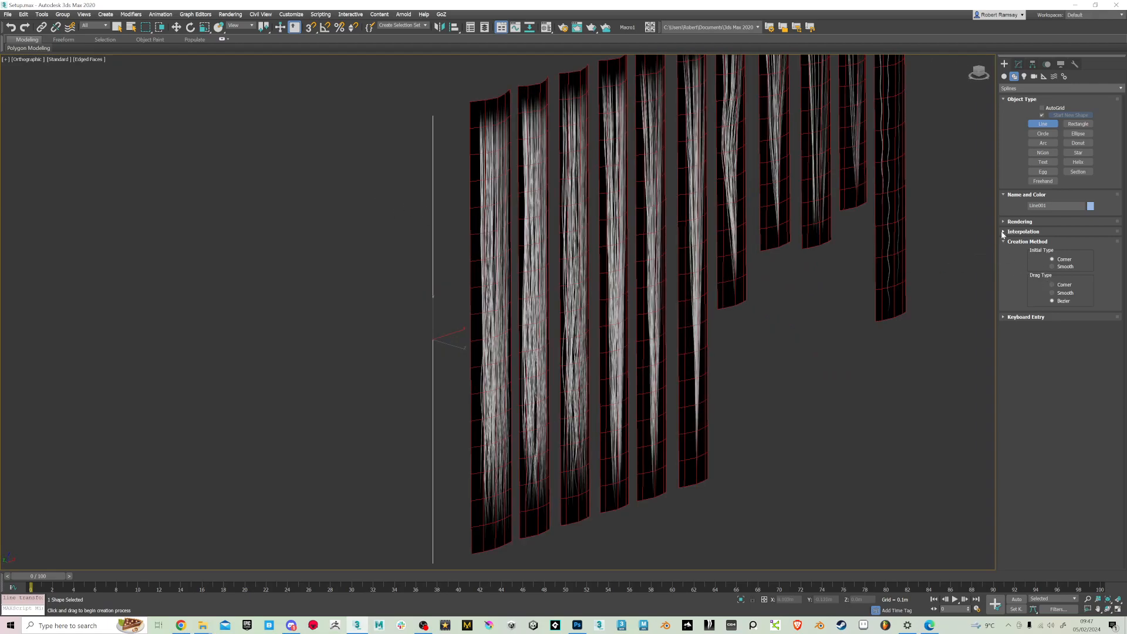
left_click(1019, 64)
key("e")
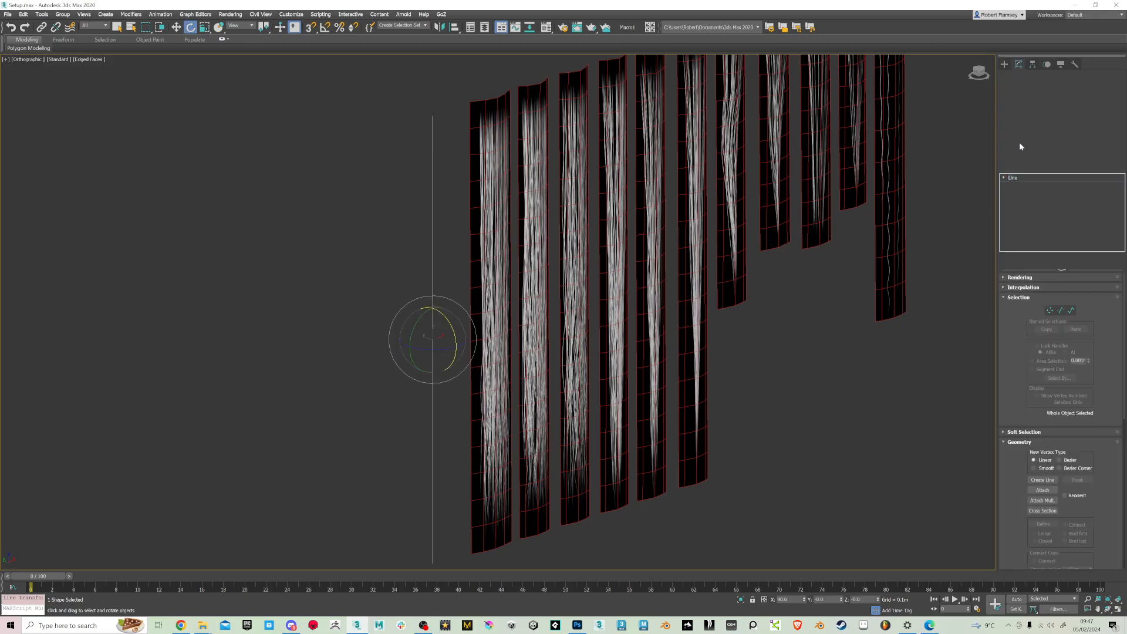
left_click(1004, 177)
left_click(1019, 184)
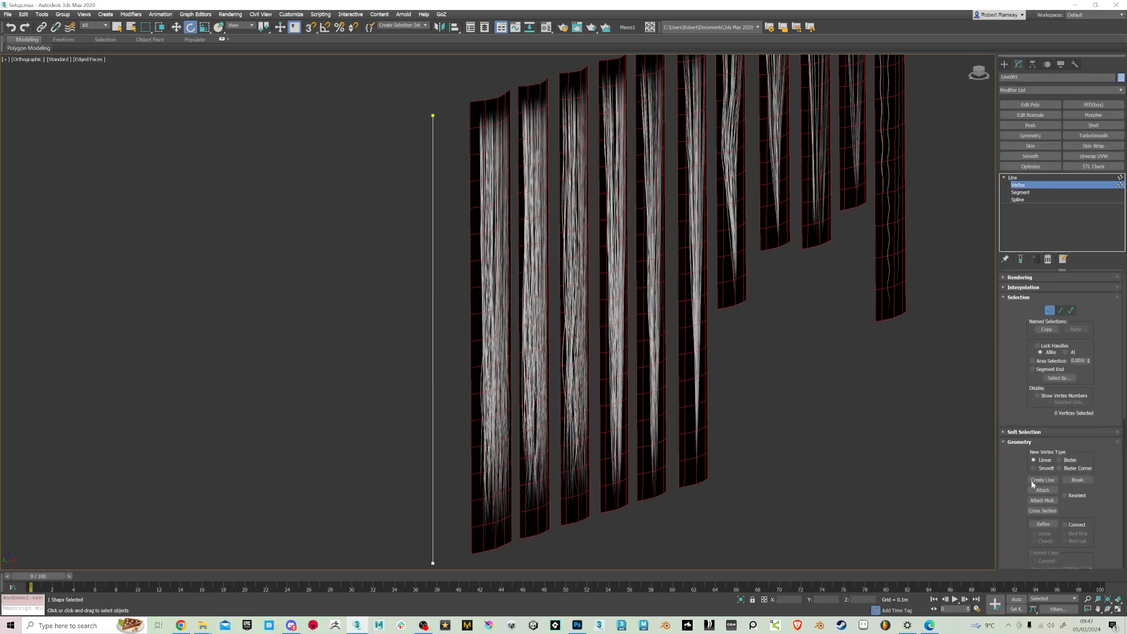
left_click(1043, 524)
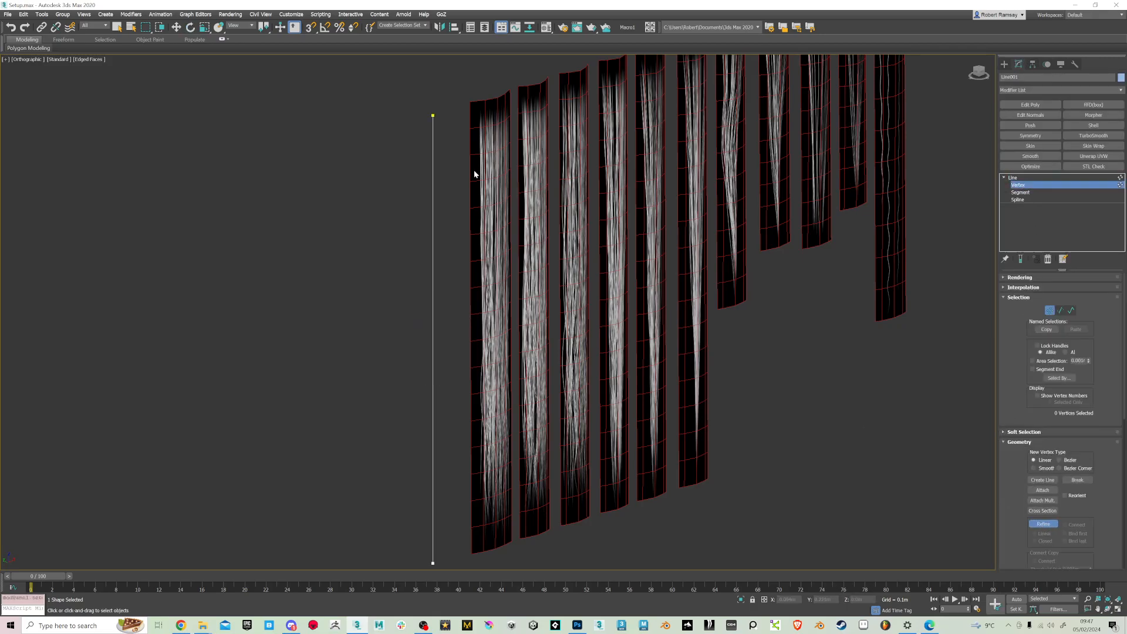
left_click(433, 259)
middle_click_drag(489, 448, 484, 387)
Select the line's two inner vertices to set their tangent type, and return to the whole-line level
key("q")
left_click_drag(397, 194, 448, 446)
right_click(427, 390)
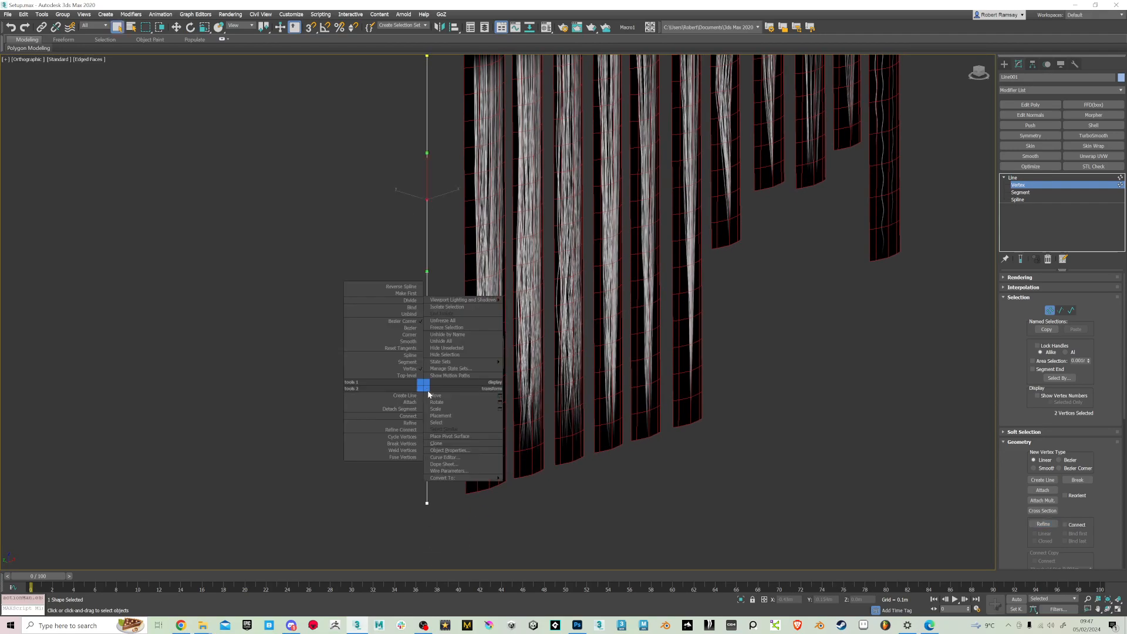
middle_click_drag(393, 235, 437, 229, "alt")
key("w")
key("q")
left_click(1013, 177)
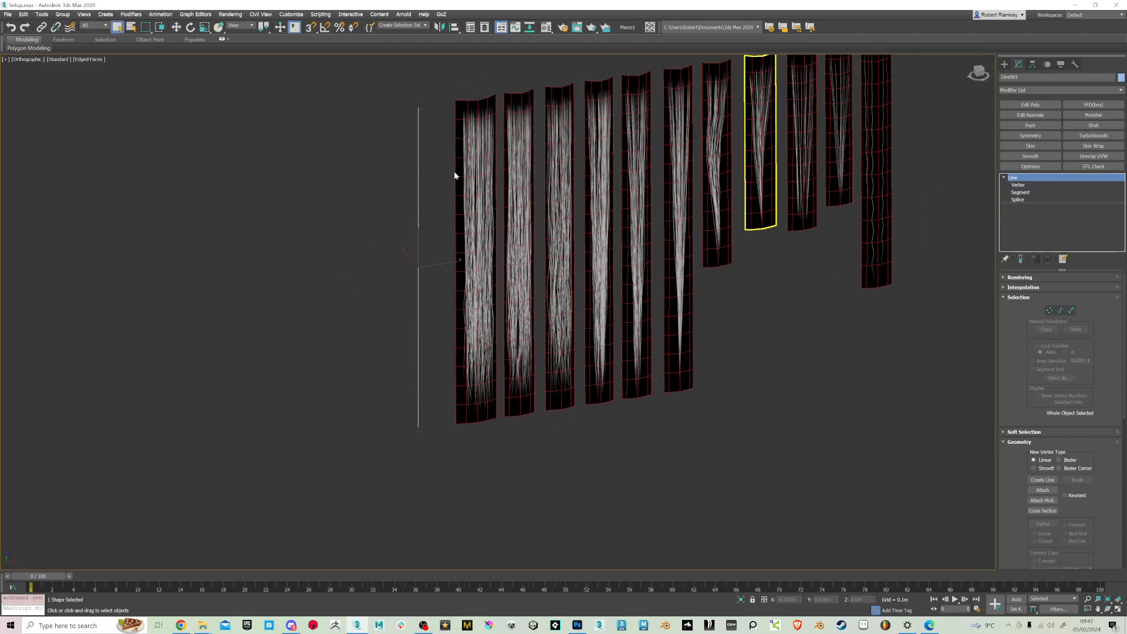
Apply PathDeform (WSM) to the widest hair card, pick the drawn line as its path and move the card to it
left_click(464, 182)
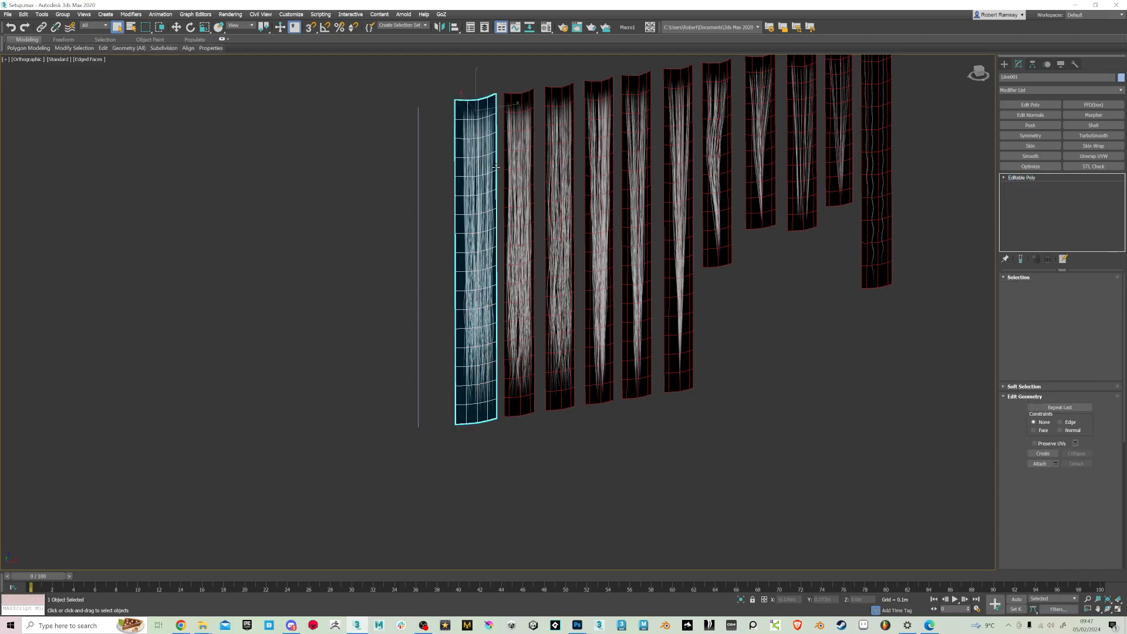
left_click(1120, 90)
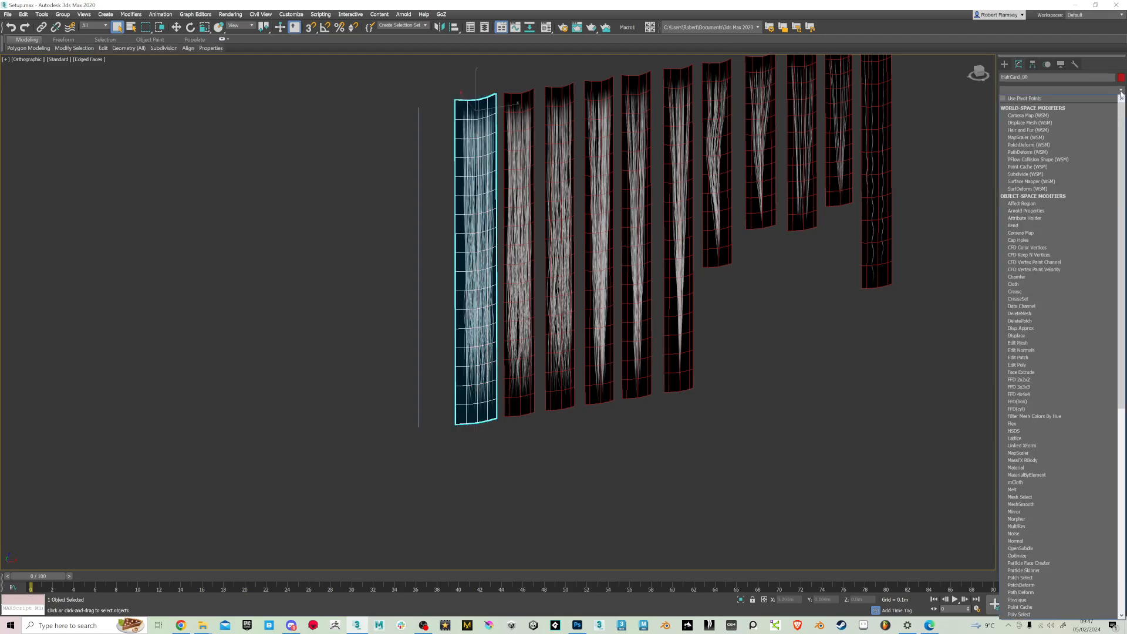
left_click(1028, 152)
left_click(1059, 302)
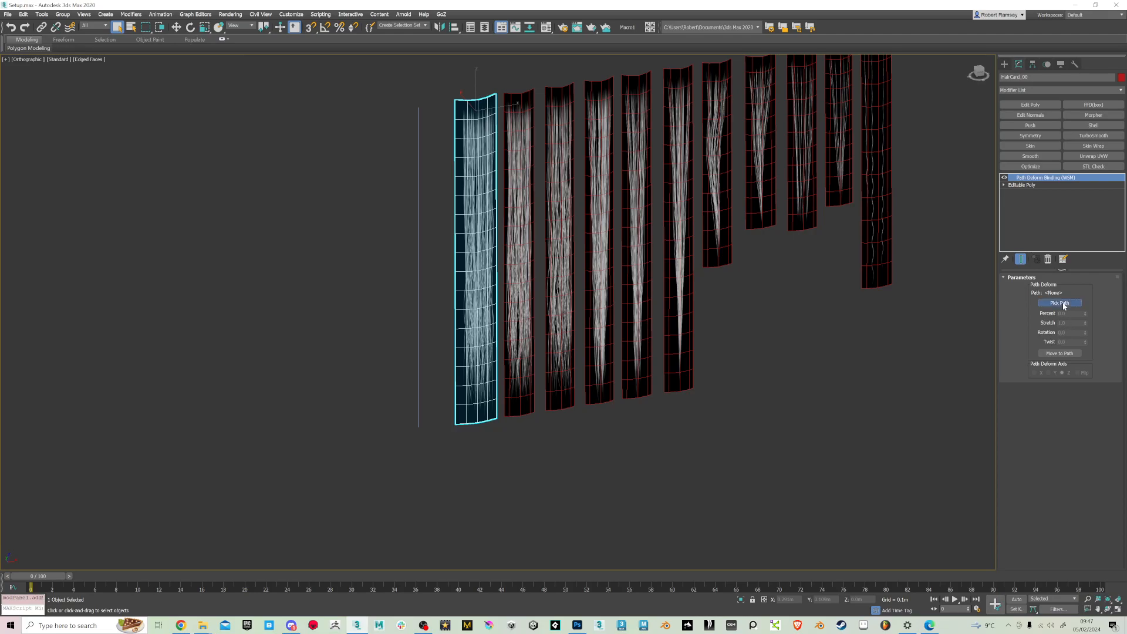
left_click(419, 258)
left_click(1059, 353)
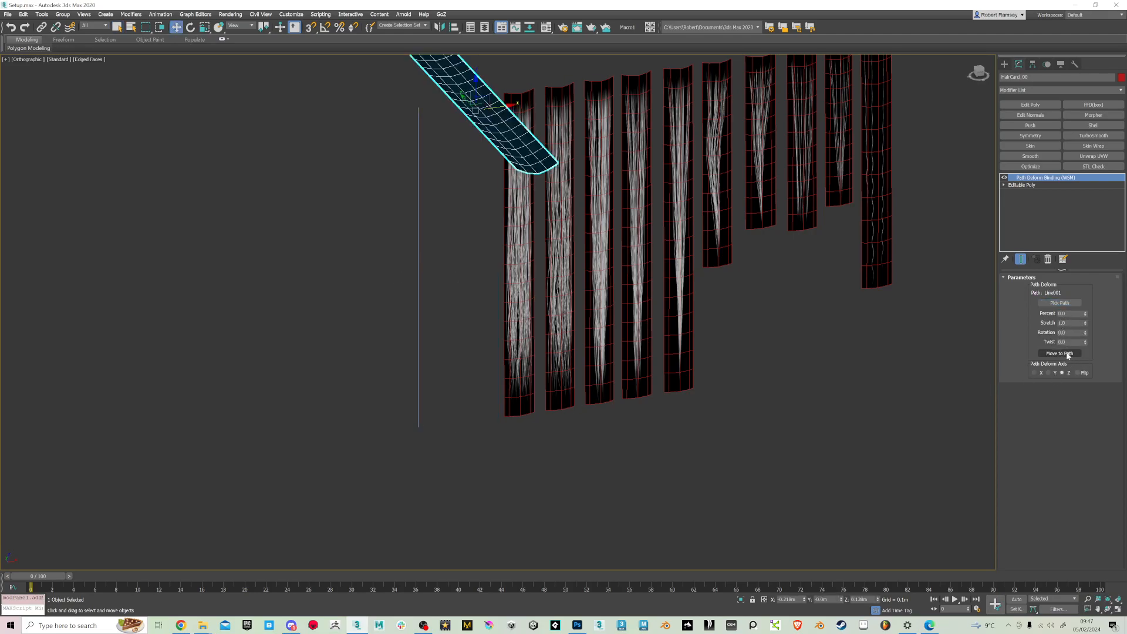
Compare the X, Y and Z path deform axes and set the card to the Y axis with Flip enabled
middle_click_drag(493, 252, 792, 313)
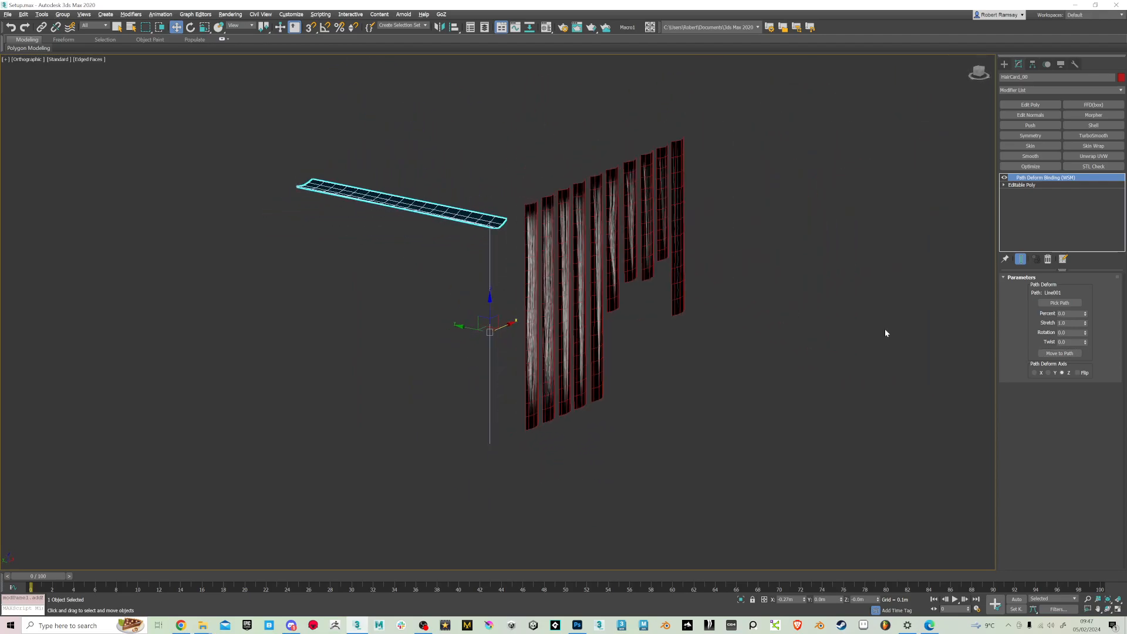
left_click(1048, 373)
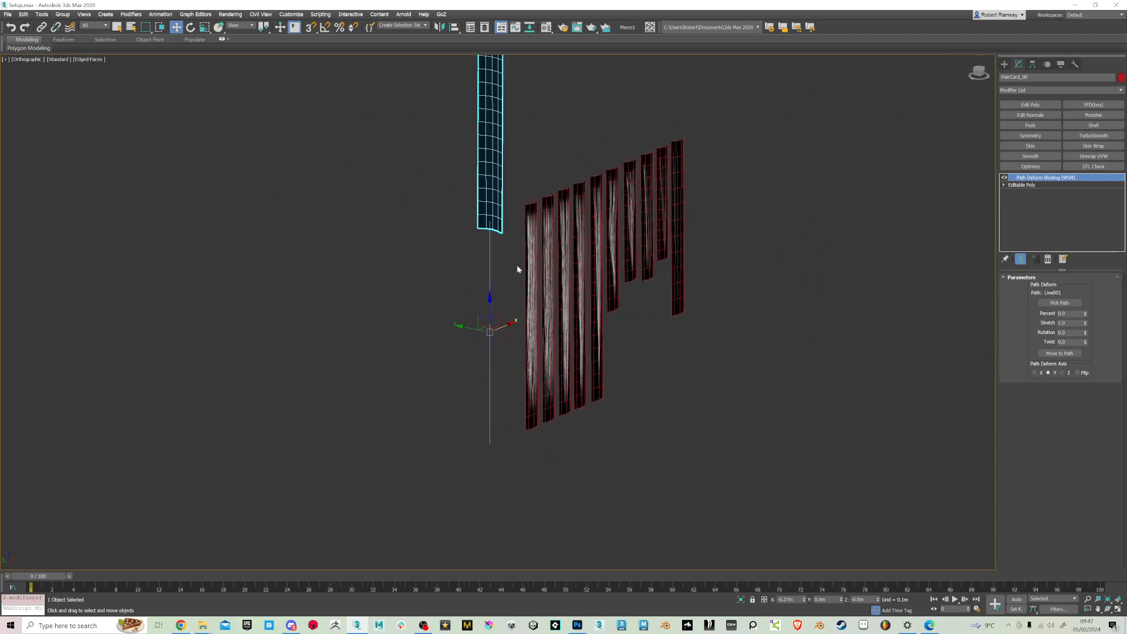
left_click(1034, 373)
left_click(1052, 372)
left_click(1035, 373)
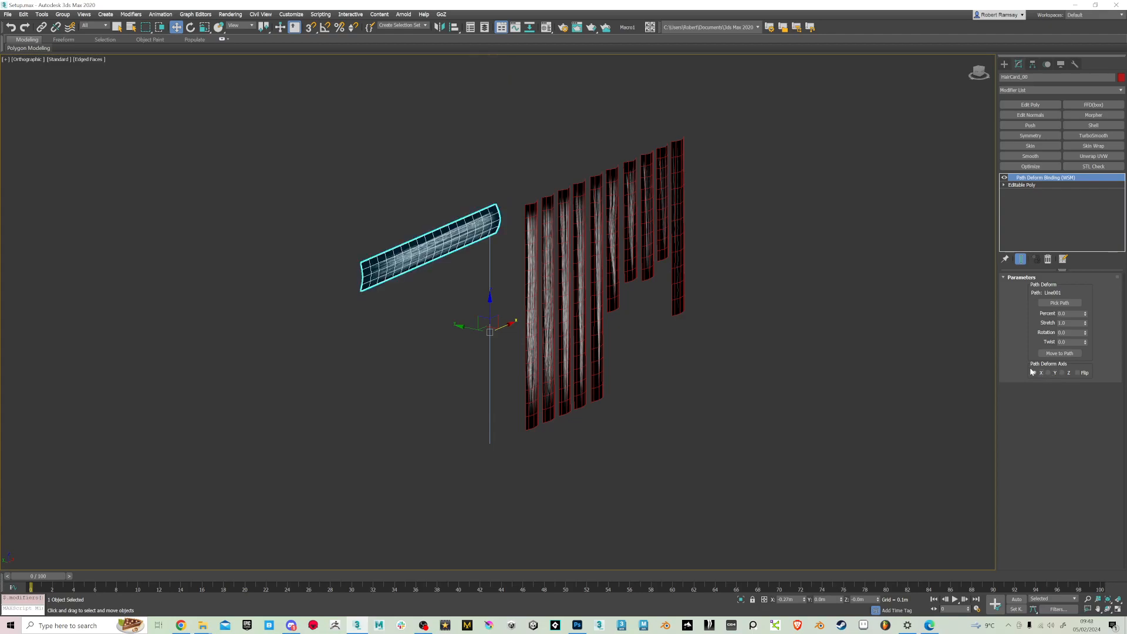
left_click(1049, 373)
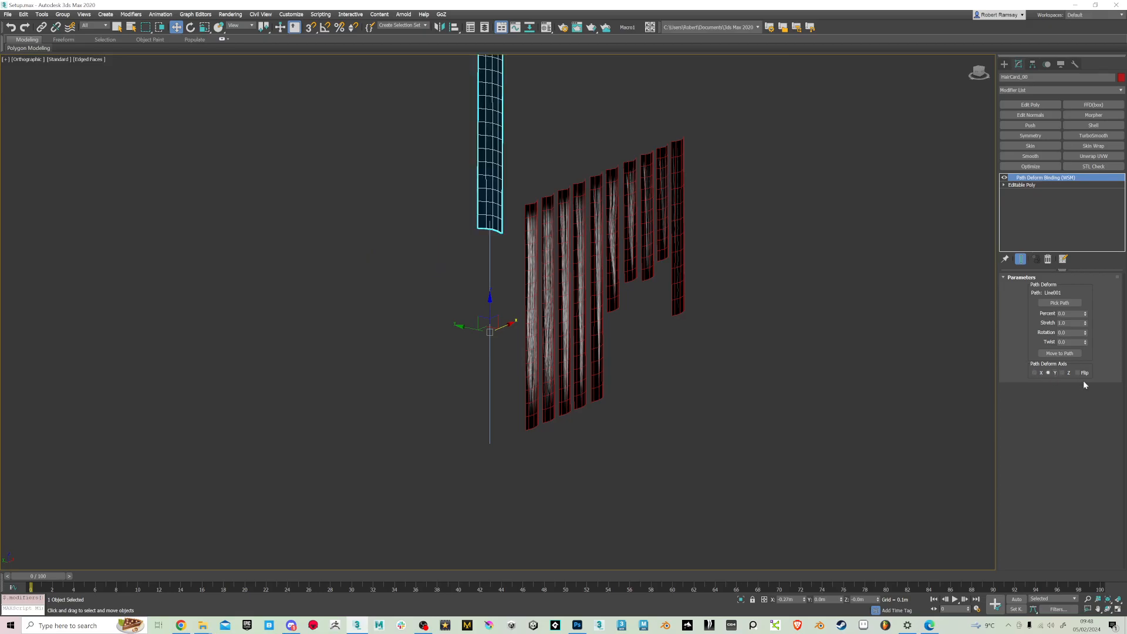
left_click(1079, 373)
middle_click_drag(619, 315, 587, 317, "alt")
left_click(1062, 373)
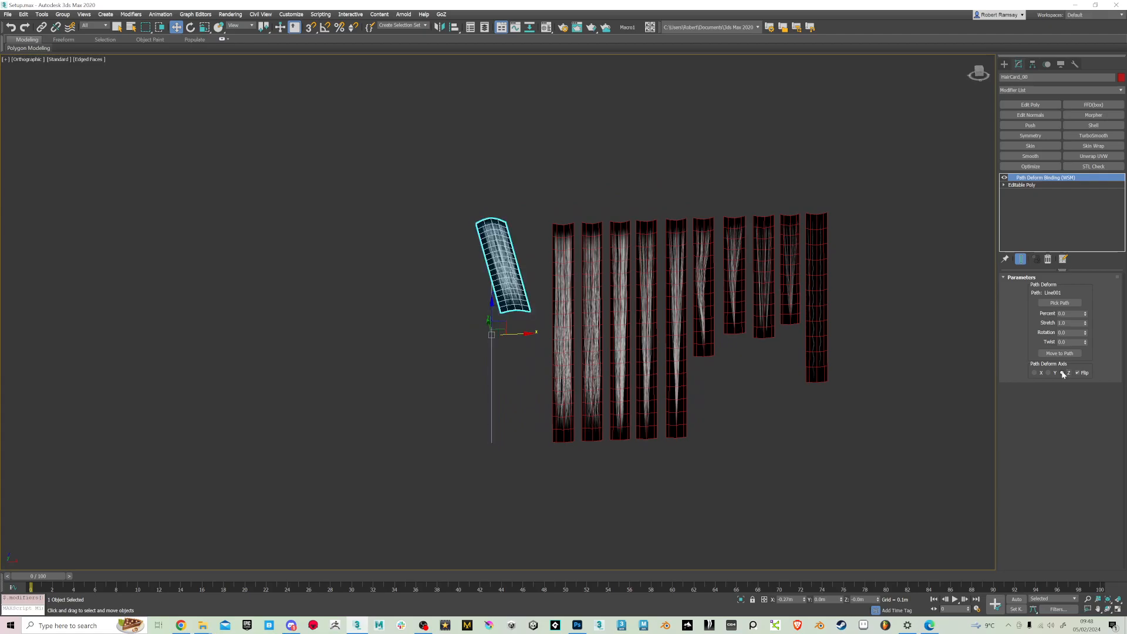
left_click(1049, 373)
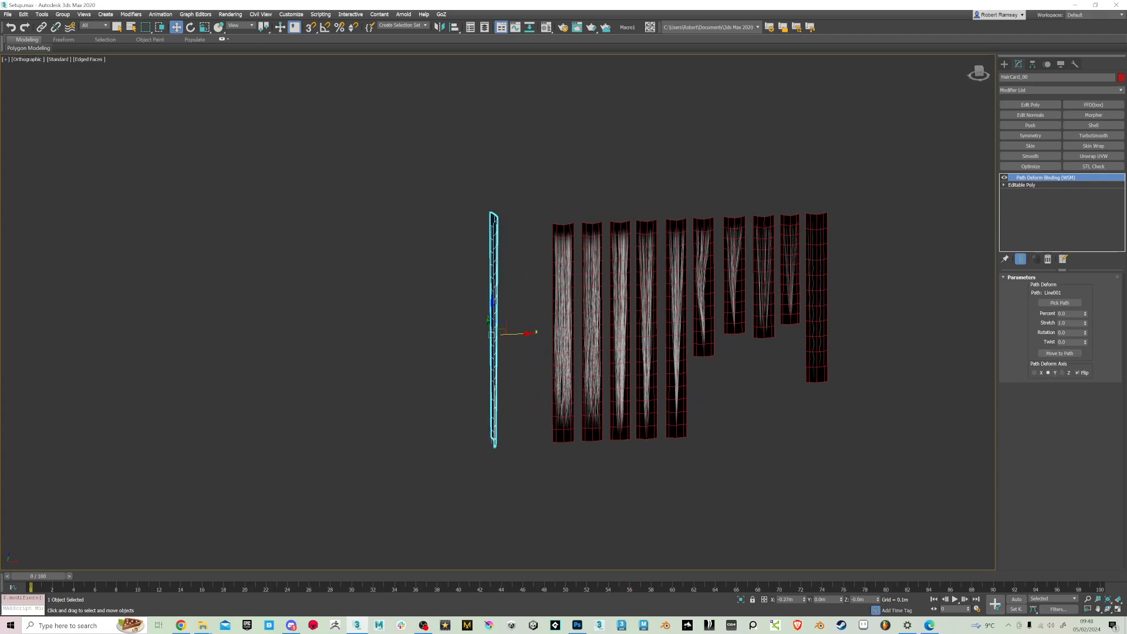
Set the card's path deform Rotation to 90
left_click_drag(1087, 336, 1087, 314)
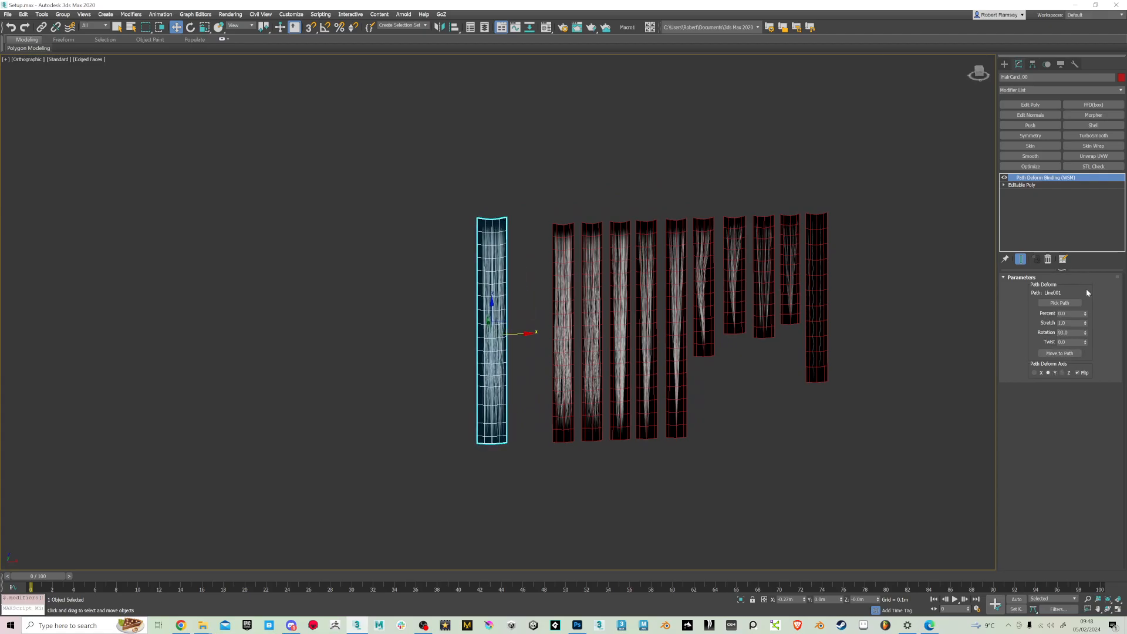
left_click(1065, 332)
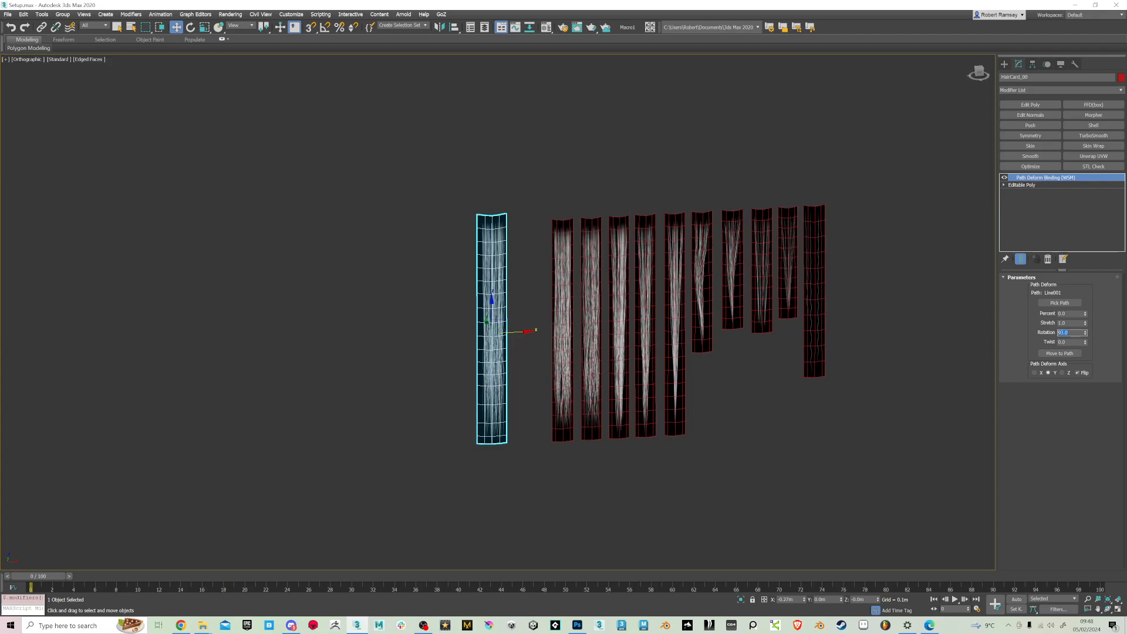
key("Return")
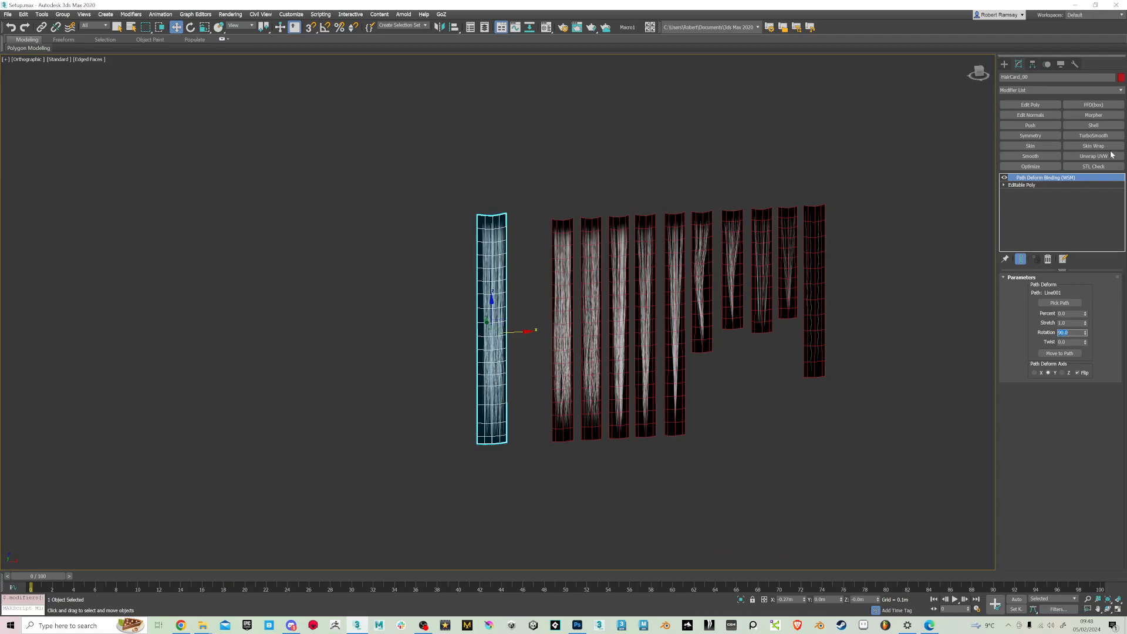
Limit the selection filter to Shapes, select the line inside the card and enter its Vertex level
scroll(510, 301, "up", 3)
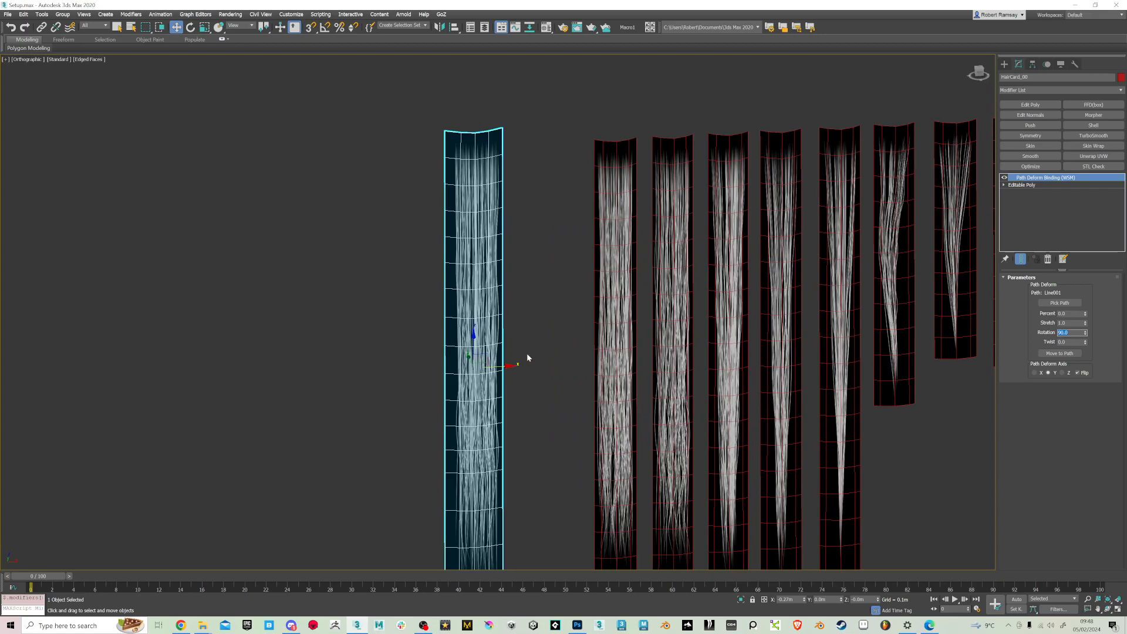
left_click(92, 27)
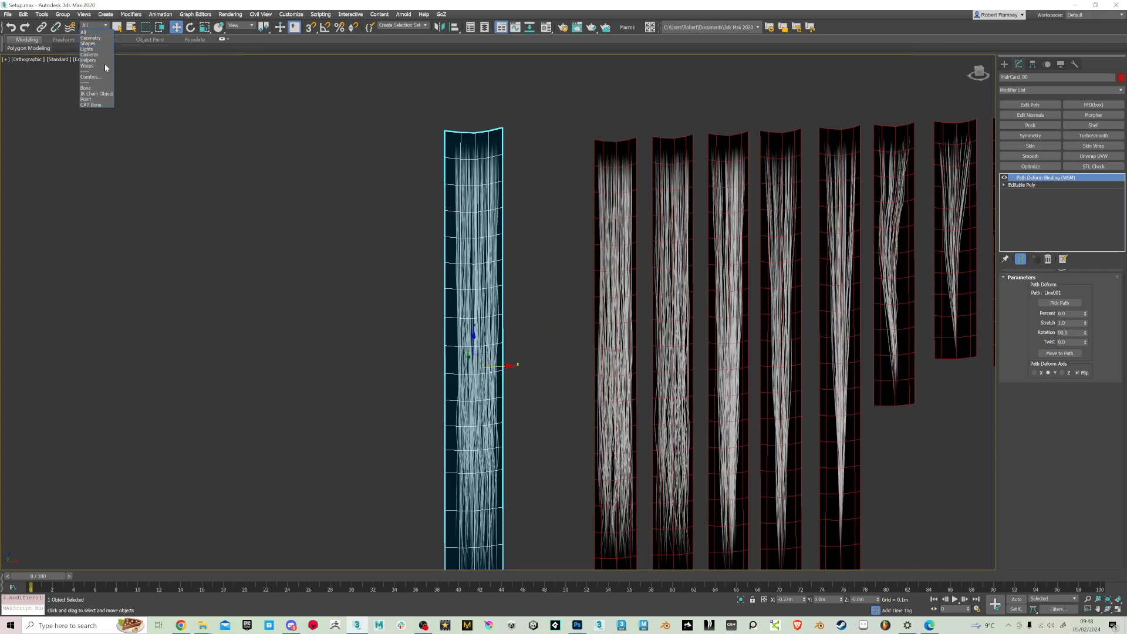
left_click(88, 43)
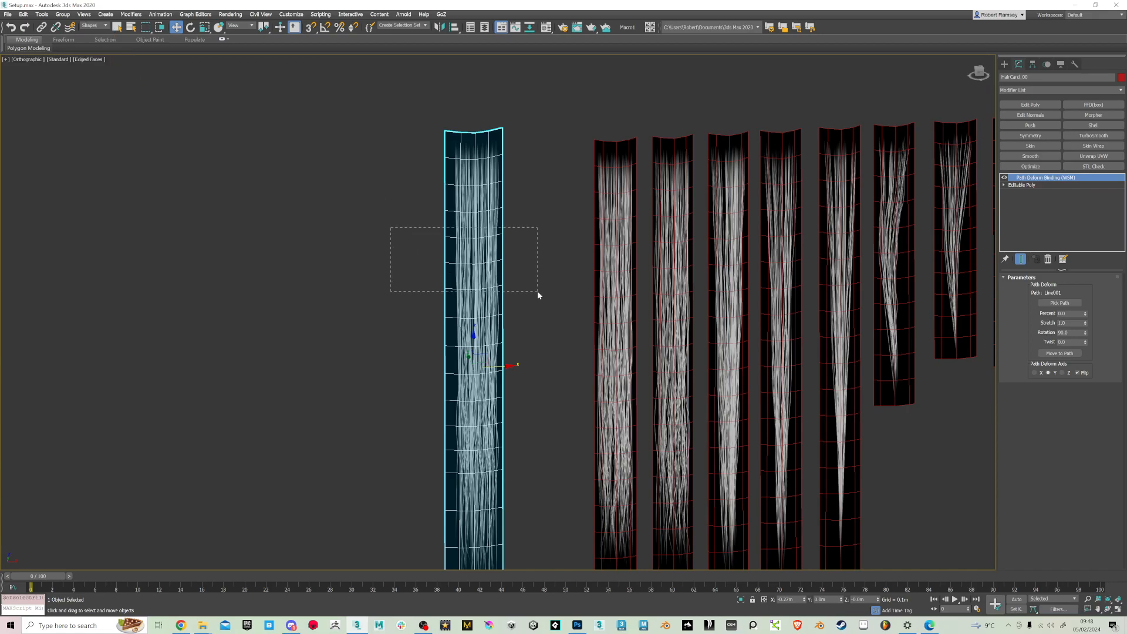
left_click_drag(538, 292, 535, 291)
left_click(1021, 185)
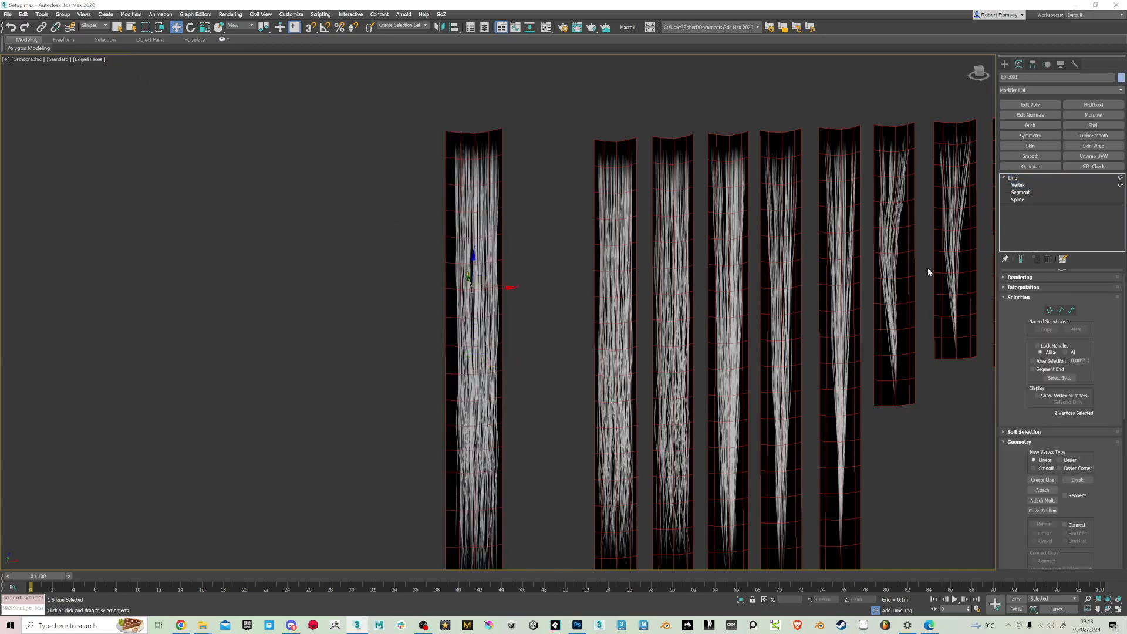
Try moving the line's lower vertices one at a time to deform the card, undoing each move
middle_click_drag(463, 329, 445, 304, "alt")
left_click_drag(561, 468, 561, 467)
middle_click_drag(561, 467, 524, 390, "alt")
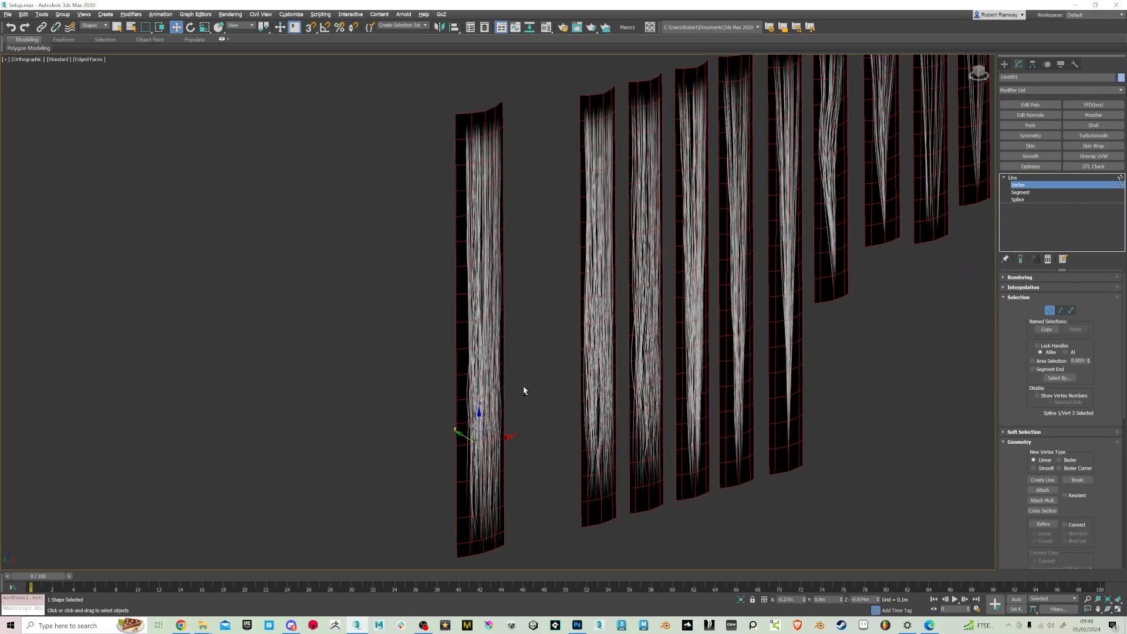
left_click_drag(461, 444, 485, 431)
key("ctrl+z")
middle_click_drag(524, 472, 522, 411)
left_click(516, 424)
left_click_drag(491, 422, 549, 430)
key("ctrl+z")
Try moving the line's top vertex from different viewing angles to bend the card's root, undoing each move
middle_click_drag(487, 235, 502, 414)
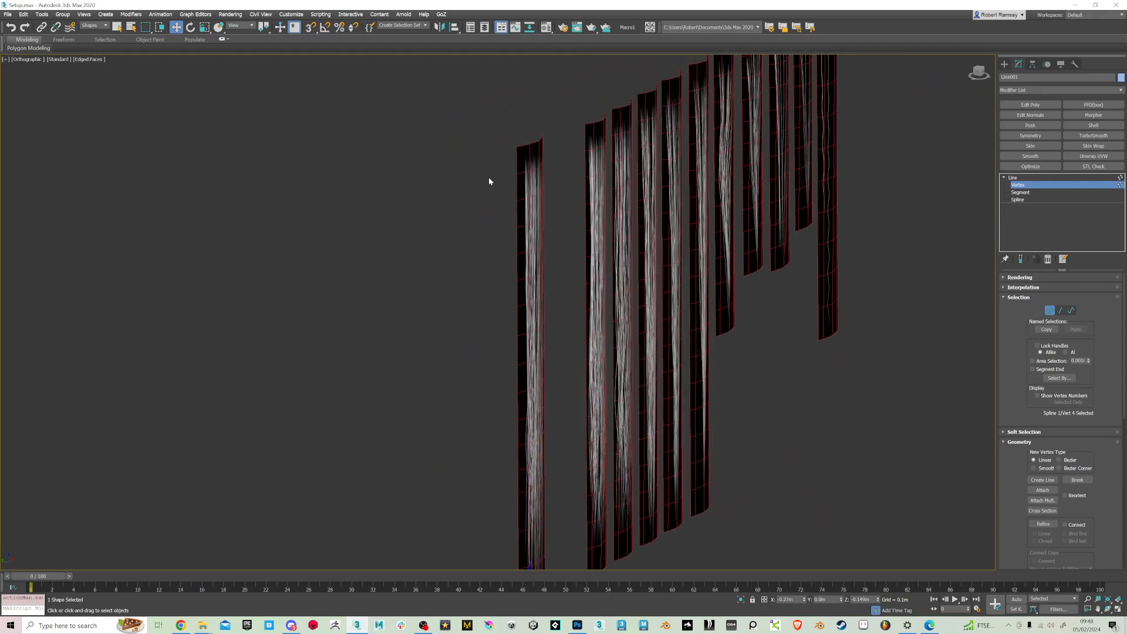
left_click_drag(574, 214, 572, 206)
left_click(499, 155)
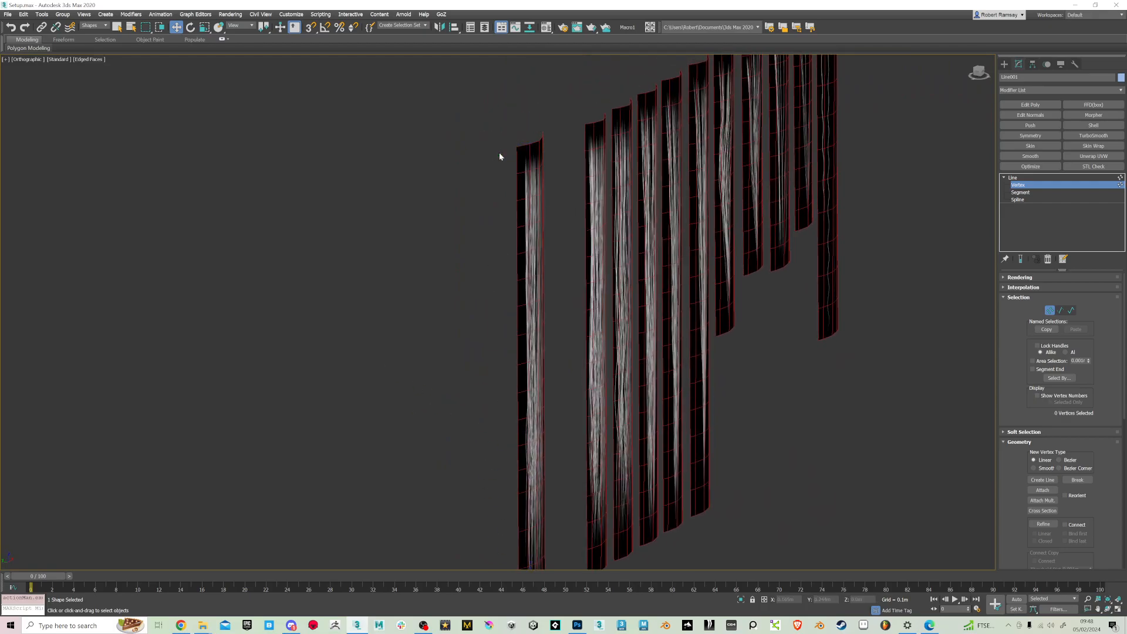
left_click(518, 152)
left_click_drag(511, 150, 488, 173)
key("ctrl+z")
middle_click_drag(521, 247, 490, 209, "alt")
scroll(489, 226, "down", 3)
left_click_drag(502, 178, 399, 175)
key("ctrl+z")
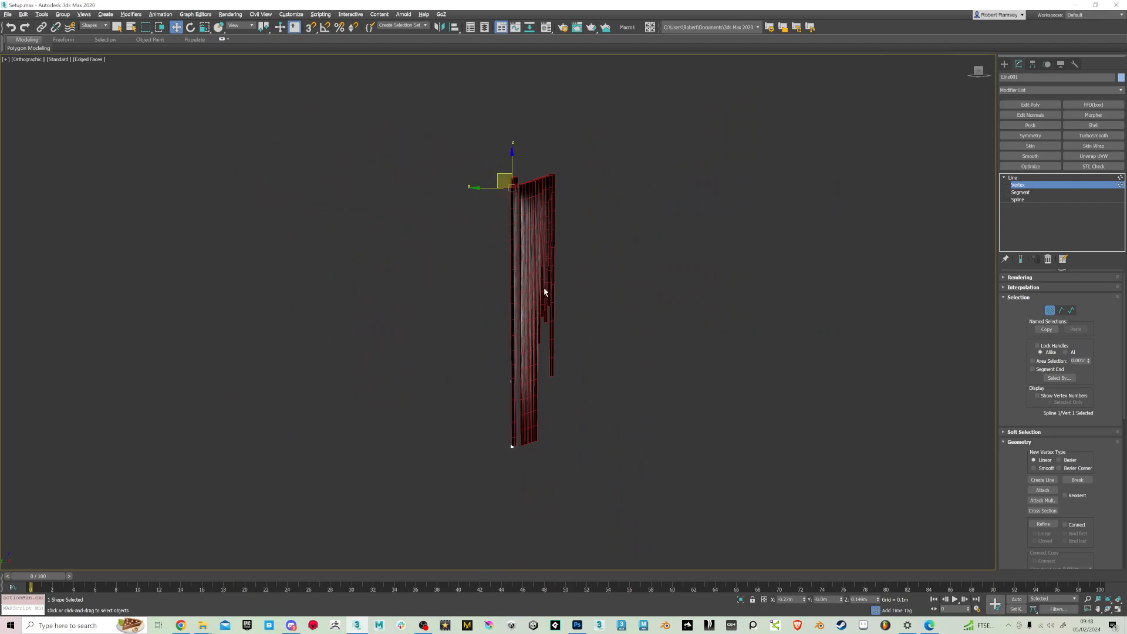
Leave the line's Vertex level, reset the selection filter to All and select the path-deformed hair card
left_click(1033, 178)
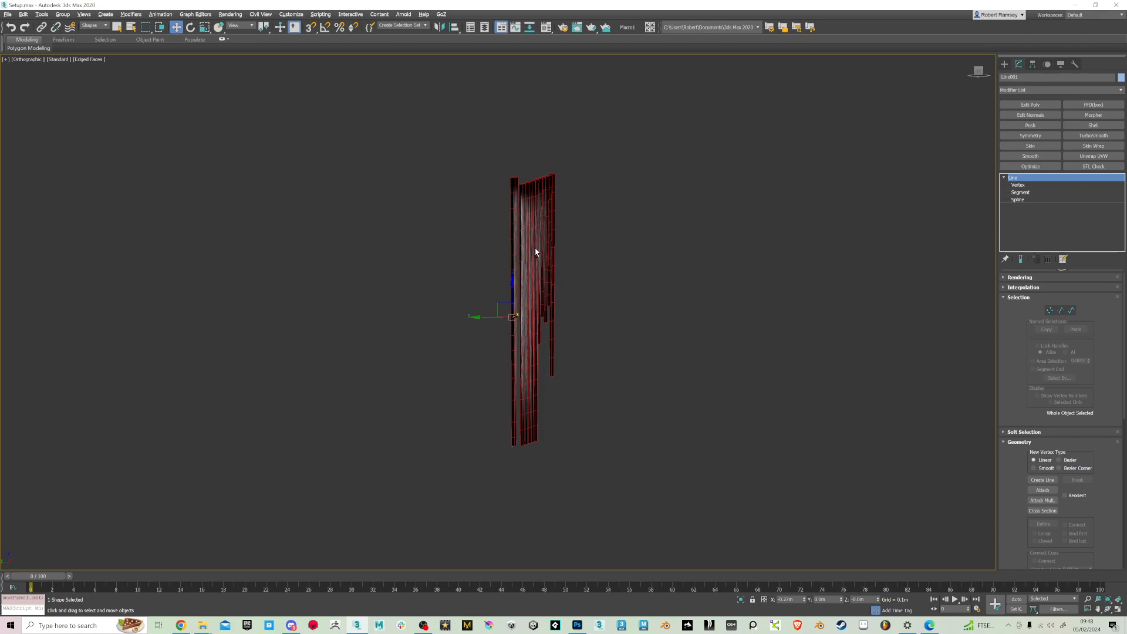
middle_click_drag(535, 252, 587, 252, "alt")
key("q")
left_click(94, 26)
left_click(93, 33)
left_click(512, 270)
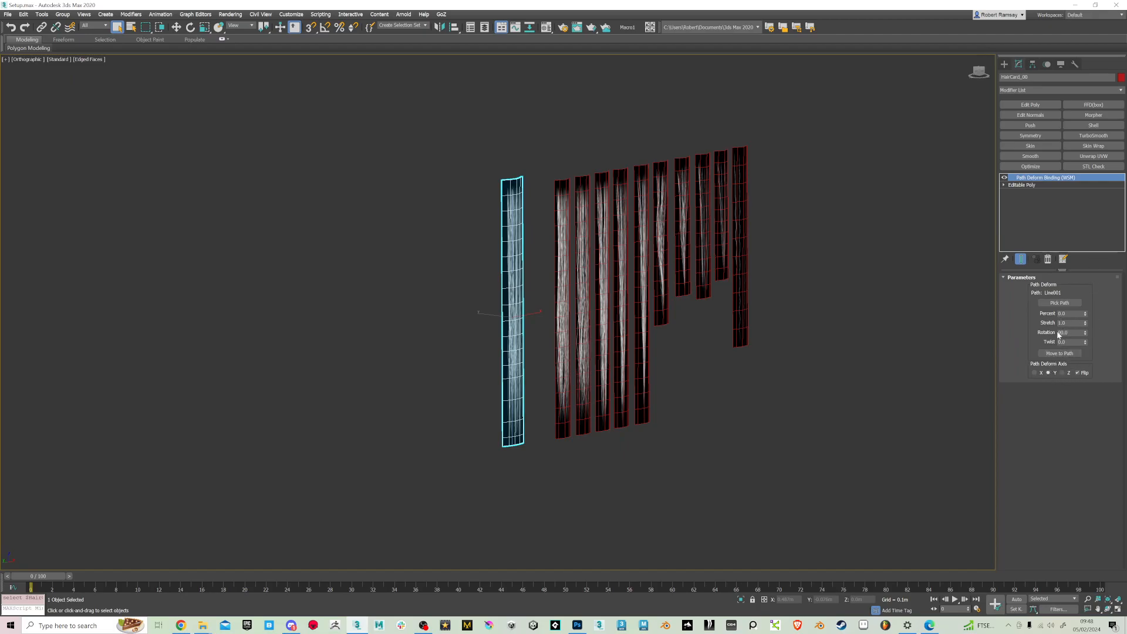
Try different Percent and Stretch values on the card's path deform, restoring the originals each time
mouse_move(1085, 314)
left_mouse_down()
mouse_move(1095, 276)
mouse_move(1114, 332)
mouse_move(1091, 333)
mouse_move(1093, 346)
mouse_move(1093, 311)
mouse_move(1094, 337)
mouse_move(1093, 326)
left_mouse_up()
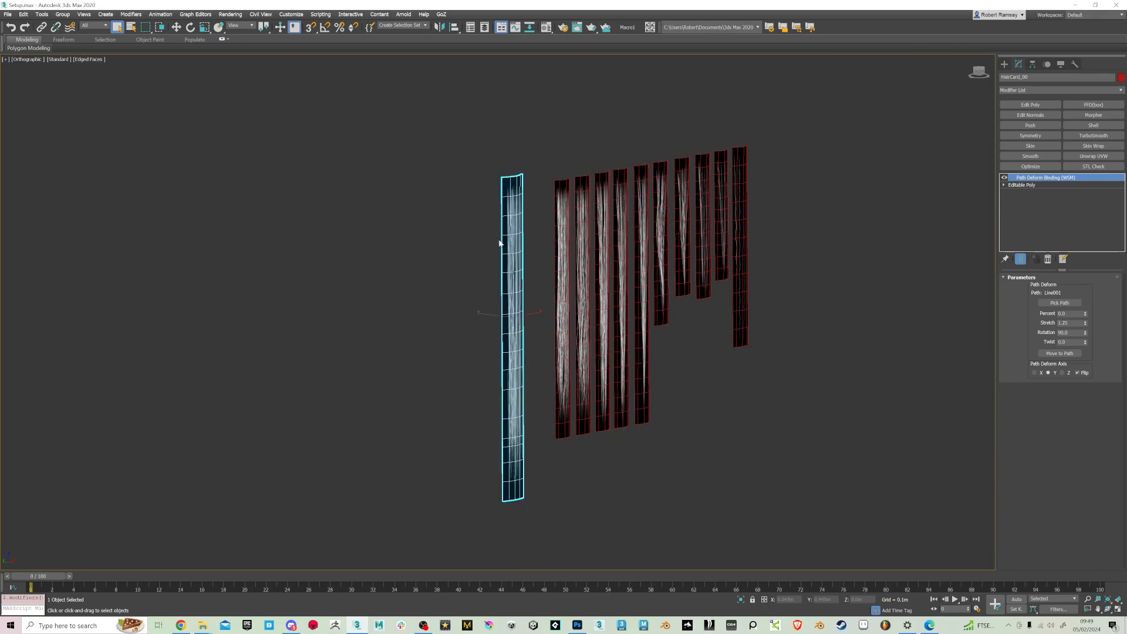
right_click(1084, 326)
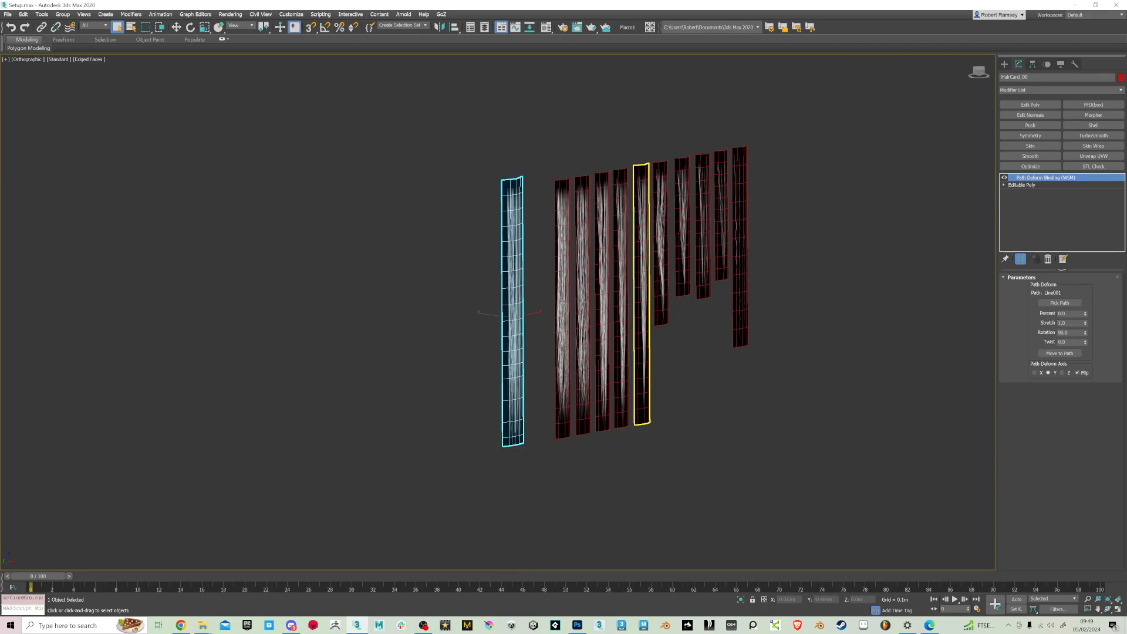
left_click_drag(1085, 322, 1087, 309)
right_click(1088, 315)
right_click(1087, 308)
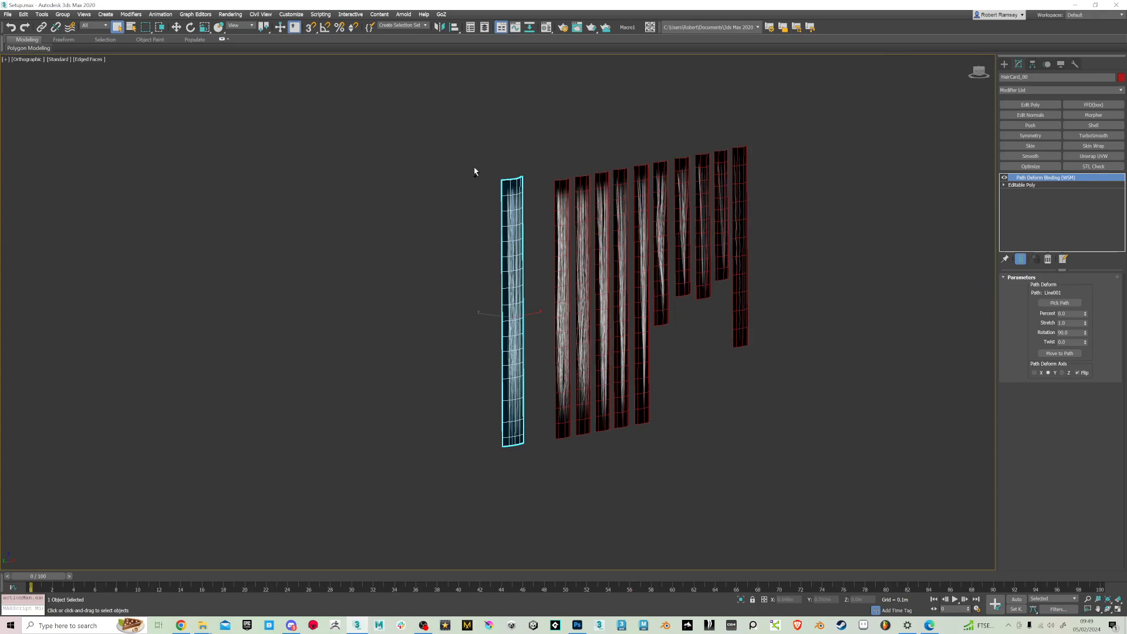
Clone the deformed card together with its line as a copy and move the pair away from the original
scroll(474, 171, "down", 4)
left_click_drag(517, 344, 516, 350)
middle_click_drag(514, 362, 504, 373, "alt")
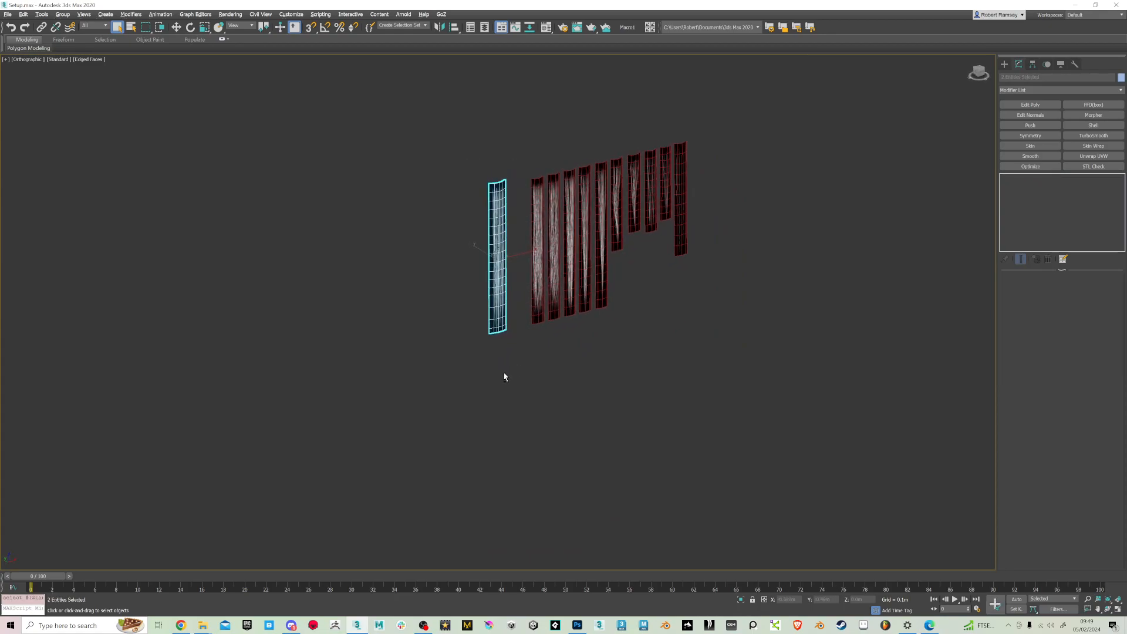
key("ctrl+v")
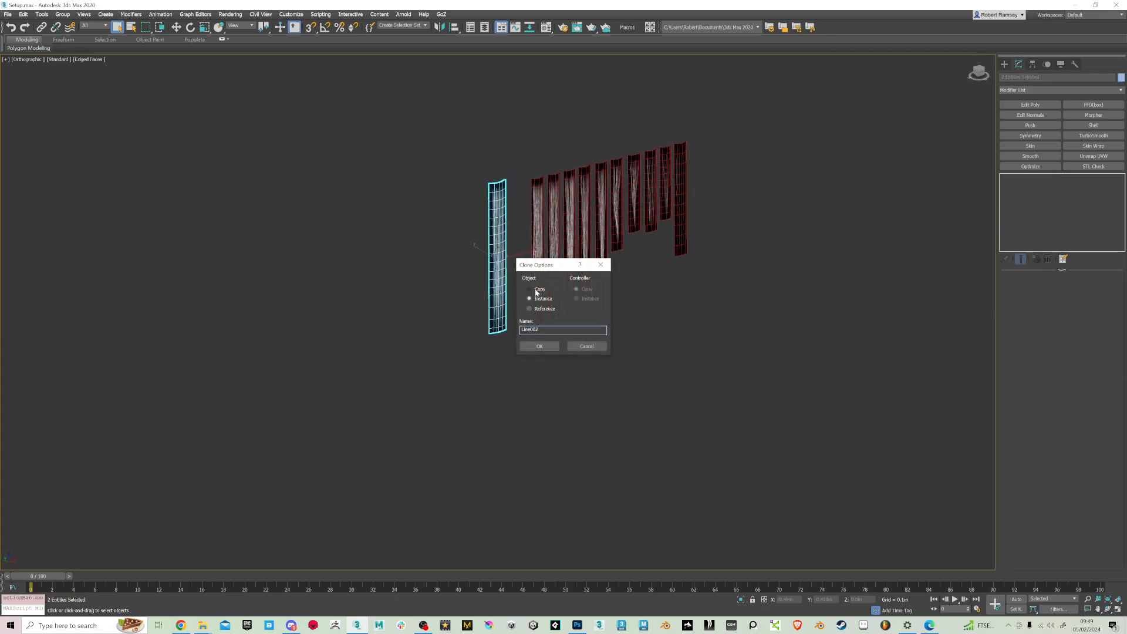
left_click(540, 346)
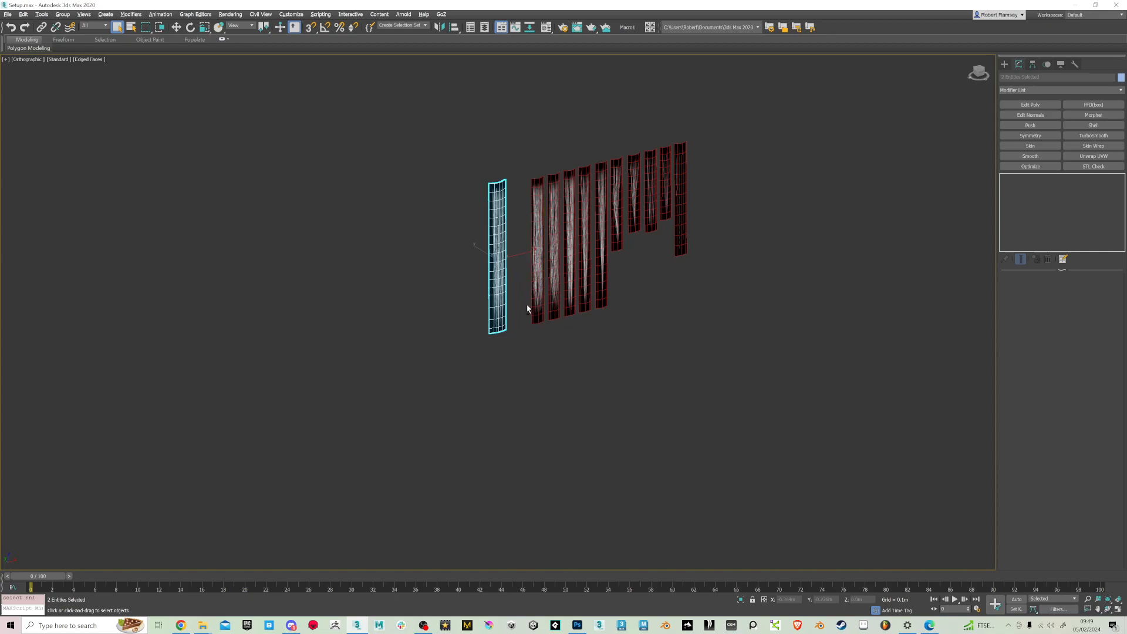
middle_click_drag(516, 302, 505, 299, "alt")
key("w")
mouse_move(523, 257)
left_mouse_down()
mouse_move(389, 264)
mouse_move(432, 263)
left_mouse_up()
left_click(428, 328)
Select the line inside the cloned card, enter its Vertex level and select the top vertex
scroll(408, 331, "up", 5)
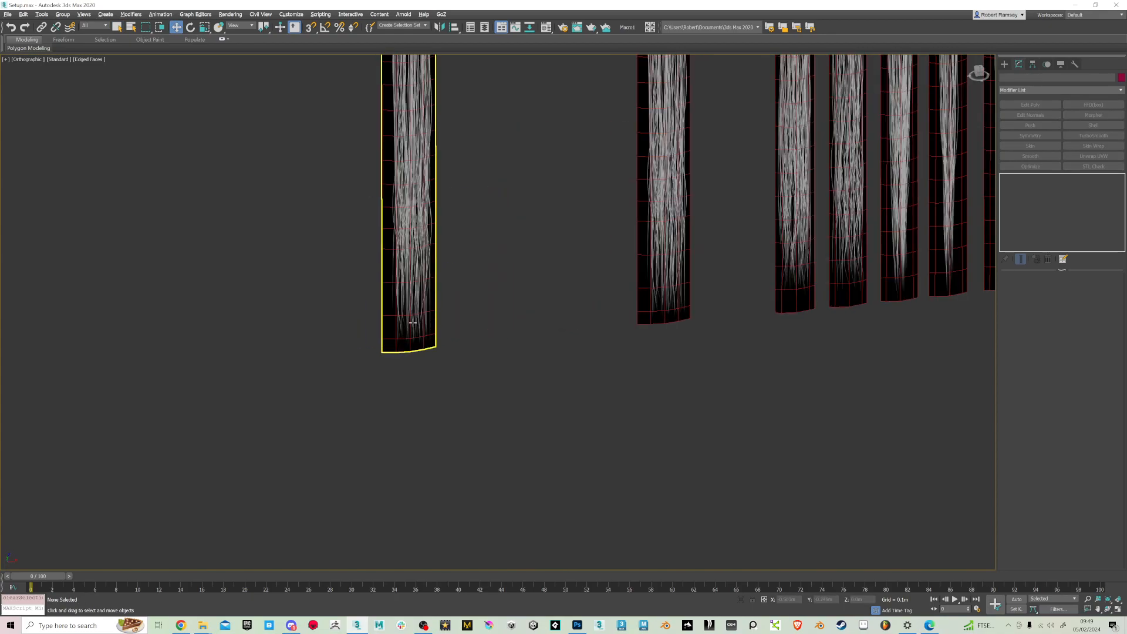
left_click(413, 322)
mouse_move(415, 327)
middle_mouse_down("alt")
mouse_move(498, 344)
mouse_move(416, 332)
middle_mouse_up("alt")
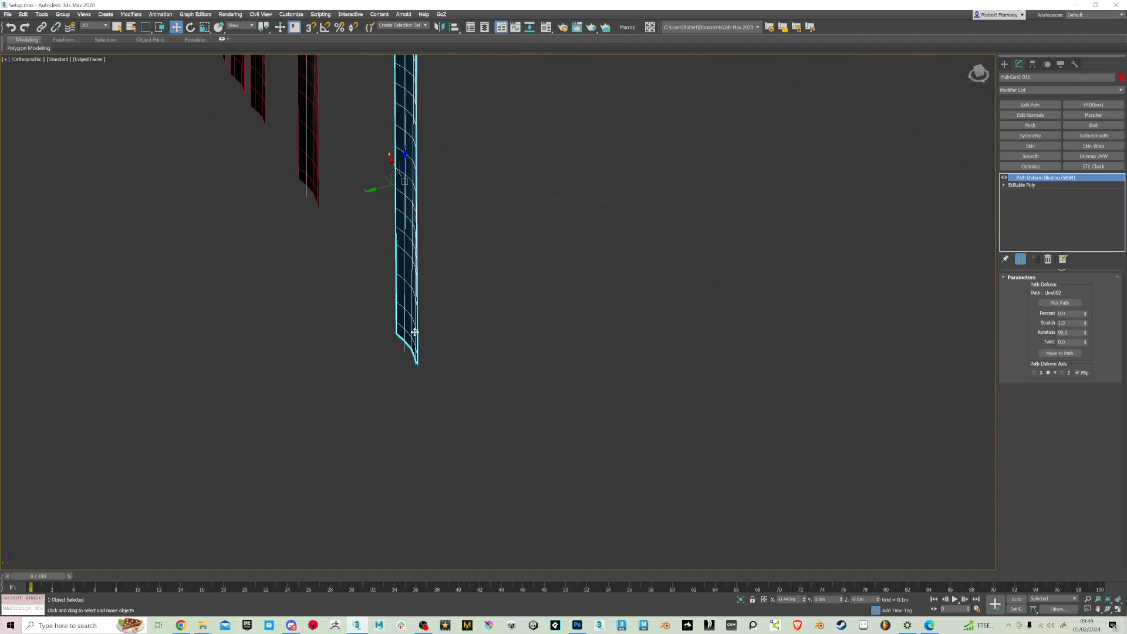
left_click(405, 326)
double_click(1013, 180)
left_click(1022, 186)
middle_click_drag(886, 320, 675, 284, "alt")
middle_click_drag(364, 169, 457, 332)
scroll(464, 311, "down", 5)
middle_click_drag(410, 185, 446, 203, "alt")
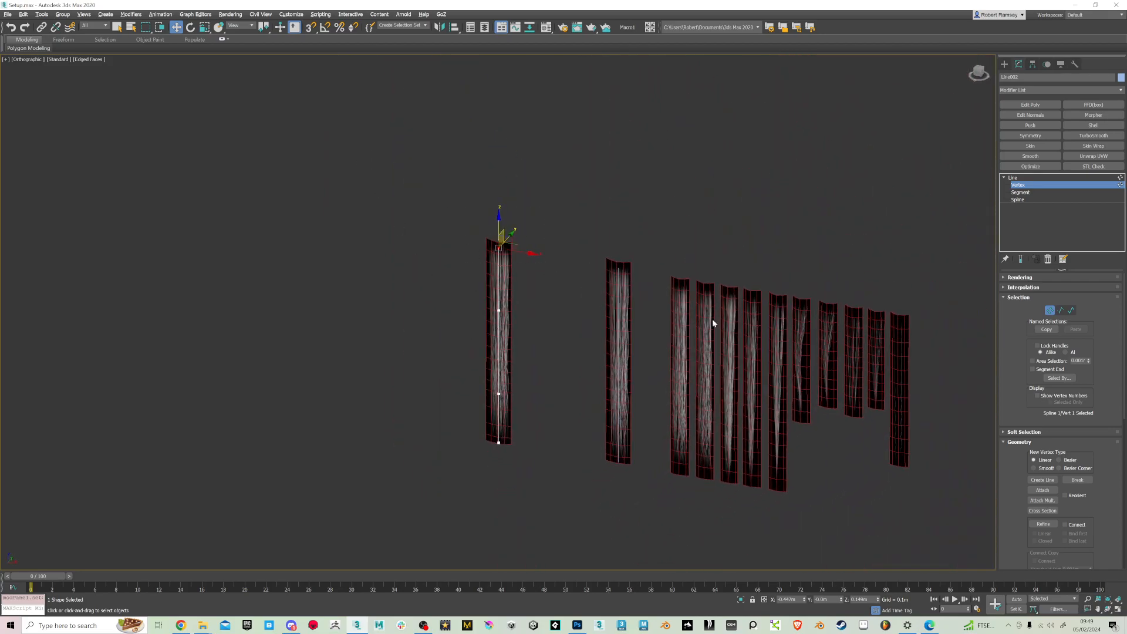
Move the cloned line's vertices to bend the card outward at the root and curve it down to the tip
left_click_drag(511, 234, 540, 187)
middle_click_drag(564, 267, 525, 252, "alt")
middle_click_drag(563, 212, 573, 215, "alt")
left_click_drag(538, 194, 531, 209)
left_click_drag(459, 265, 453, 236)
mouse_move(431, 350)
left_mouse_down()
mouse_move(461, 385)
mouse_move(440, 343)
mouse_move(434, 353)
mouse_move(478, 317)
mouse_move(439, 321)
mouse_move(439, 345)
left_mouse_up()
left_click_drag(469, 457, 446, 473)
left_click(460, 359)
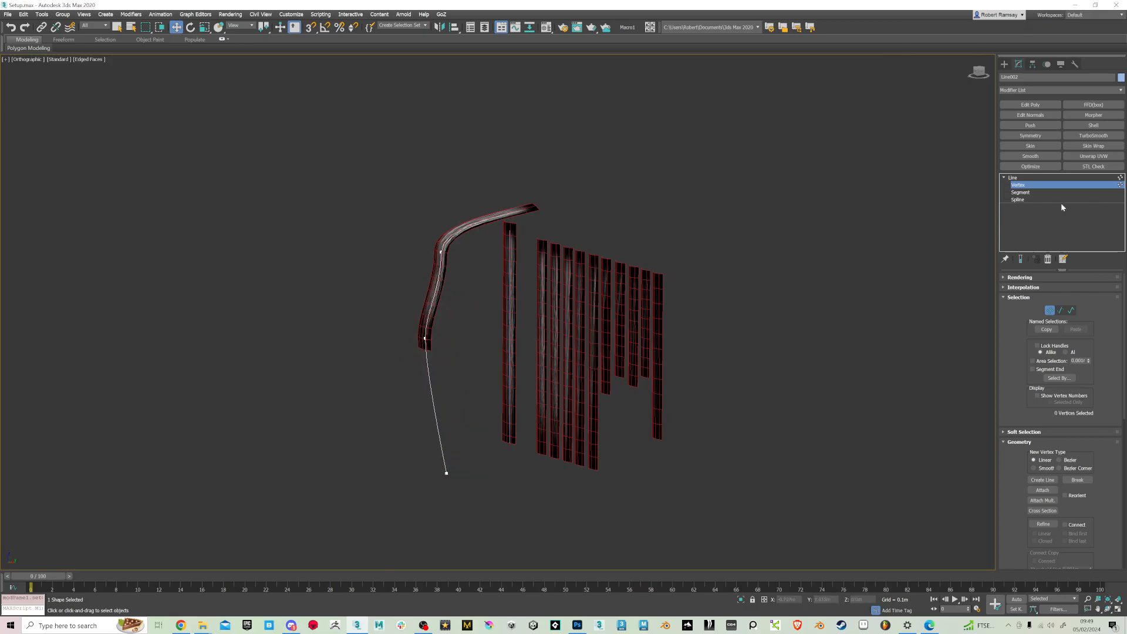
Leave the Vertex level and set the cloned card's path deform Stretch to 1.57 so it reaches the line's end
left_click(1031, 178)
left_click(468, 229)
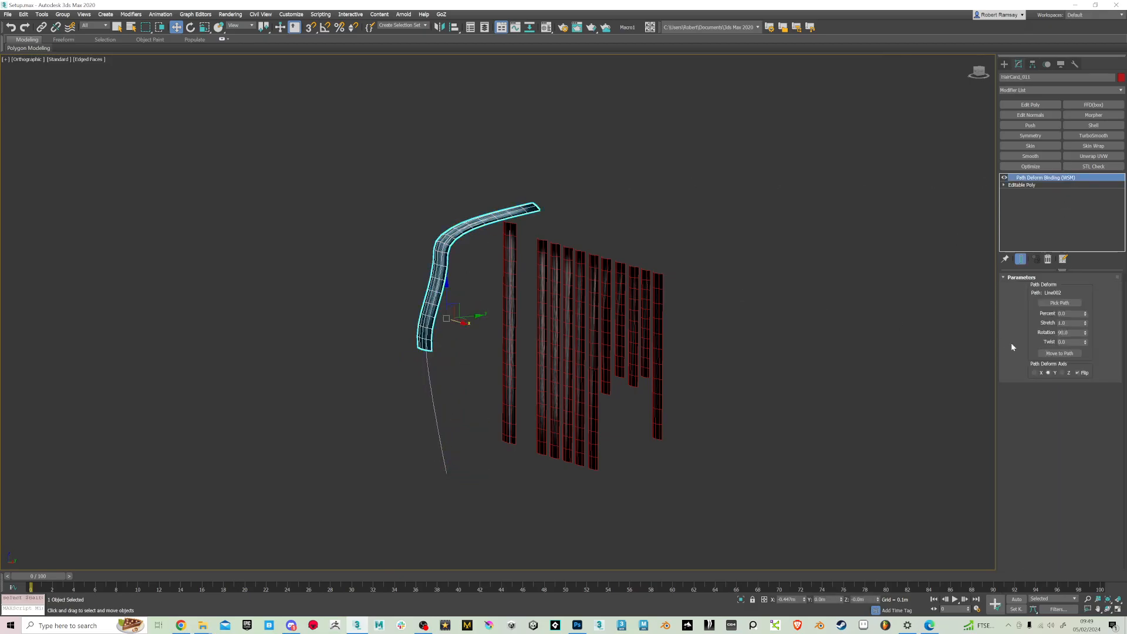
left_click_drag(1086, 323, 1086, 306)
middle_click_drag(587, 261, 640, 262, "alt")
left_click(845, 232)
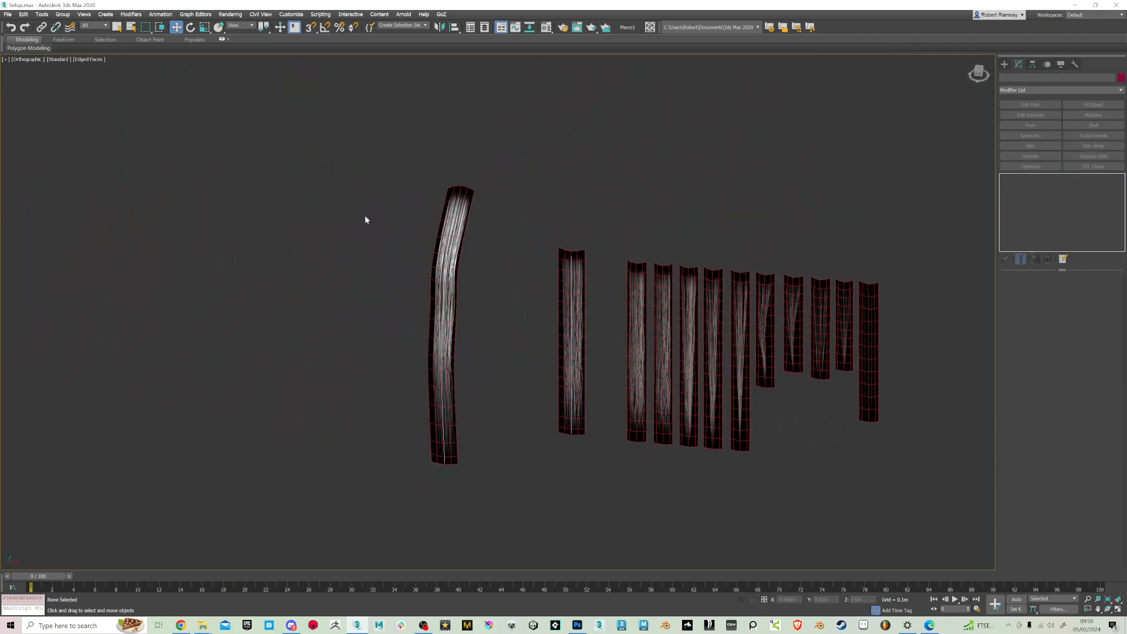
Turn off the edged faces display and view the bent card up close
key("F4")
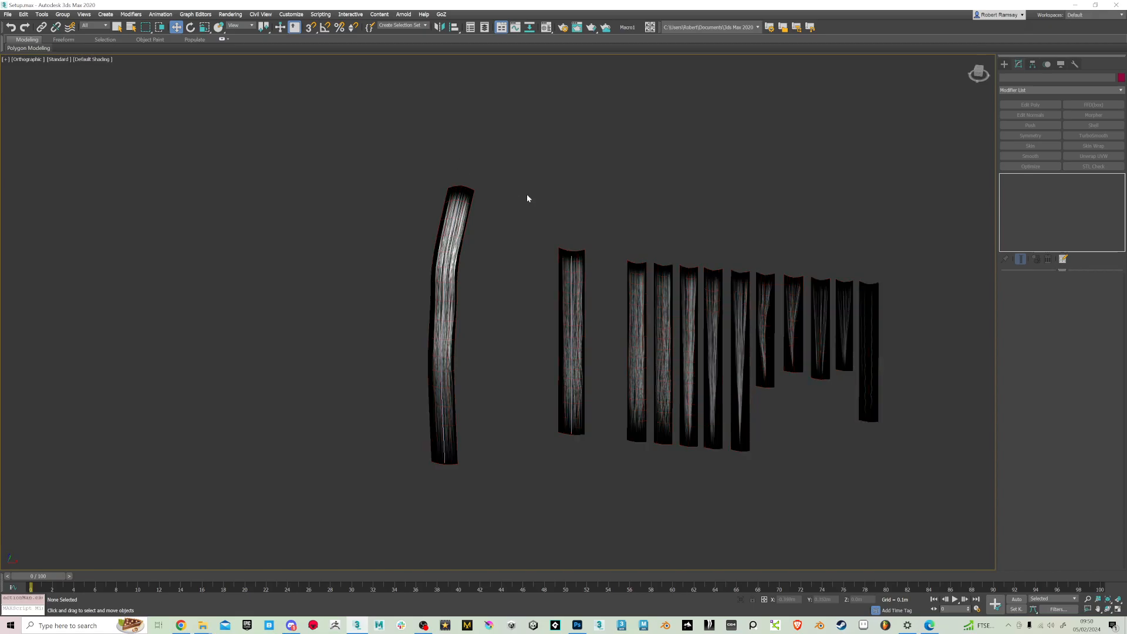
middle_click_drag(566, 240, 587, 250, "alt")
scroll(488, 272, "up", 4)
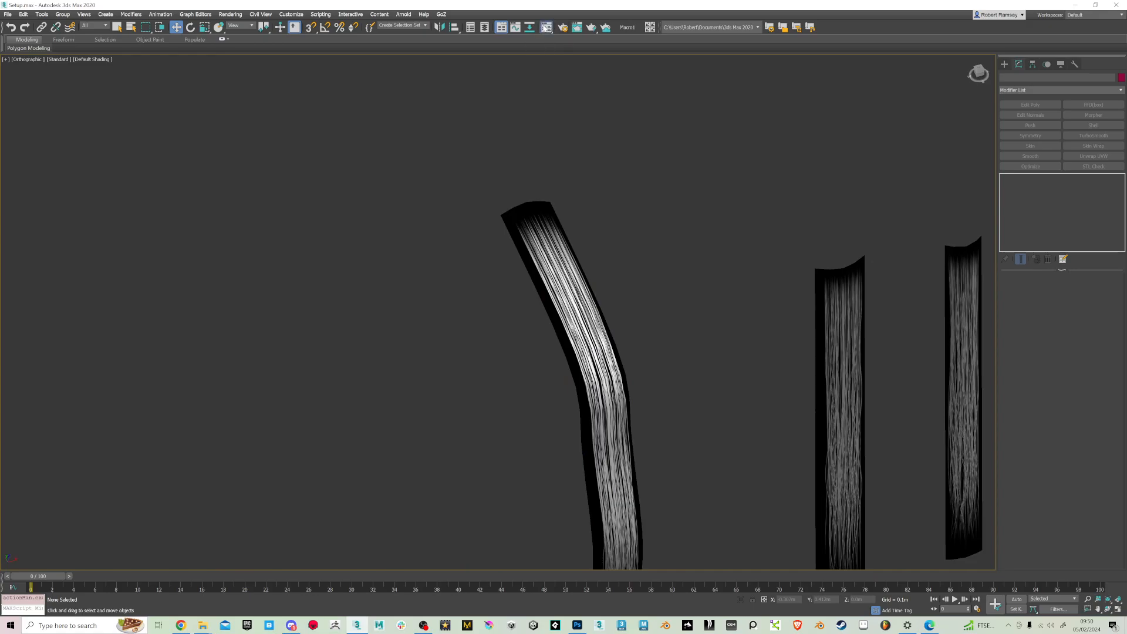
Copy the hair card material's Diffuse Color map into its Opacity map slot, using the Copy method
key("m")
left_click(327, 245)
left_click(308, 253)
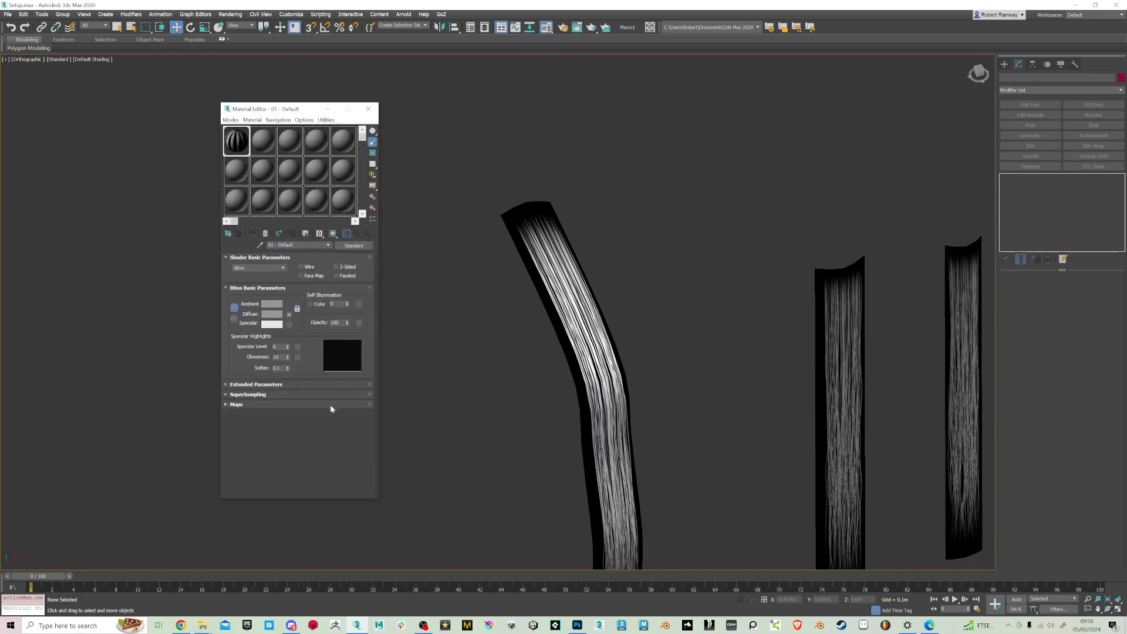
left_click(279, 405)
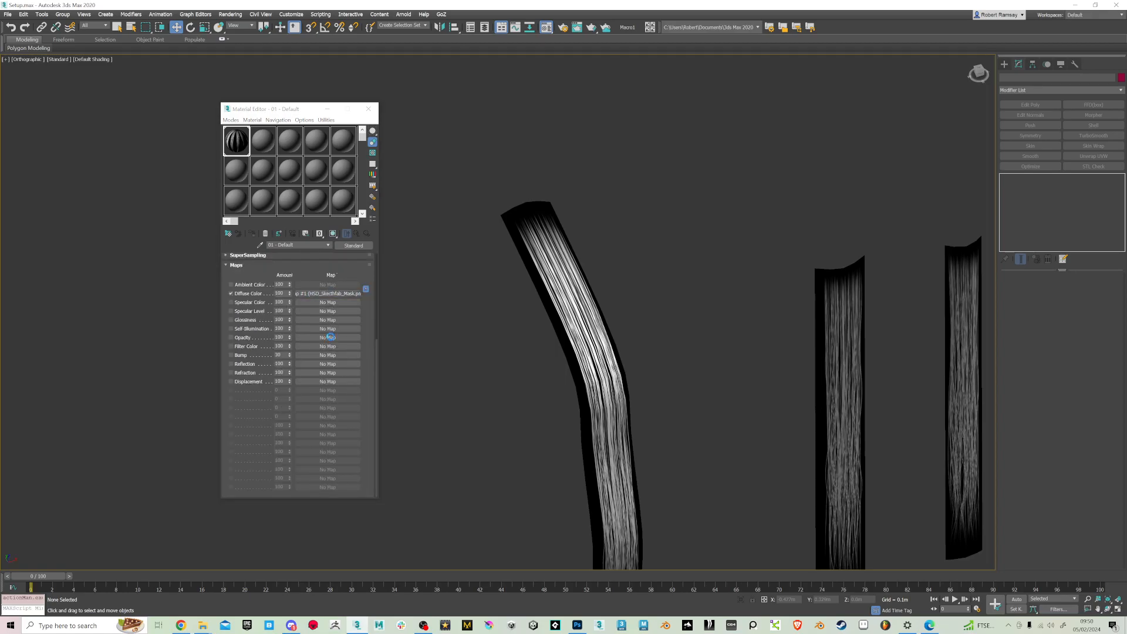
left_click_drag(332, 338, 332, 338)
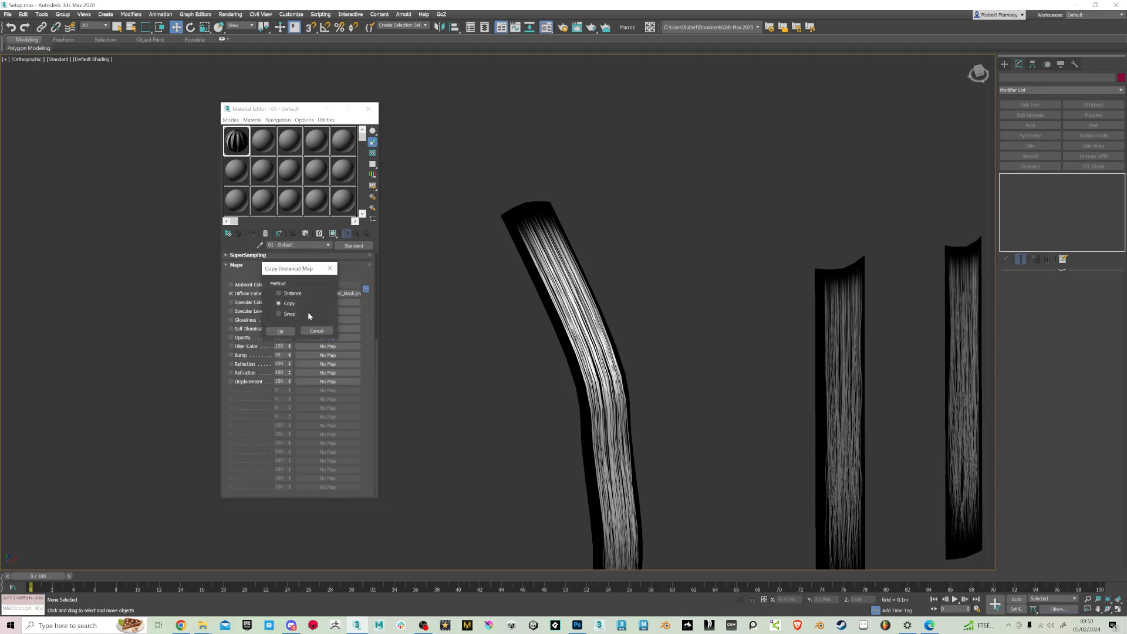
left_click(281, 333)
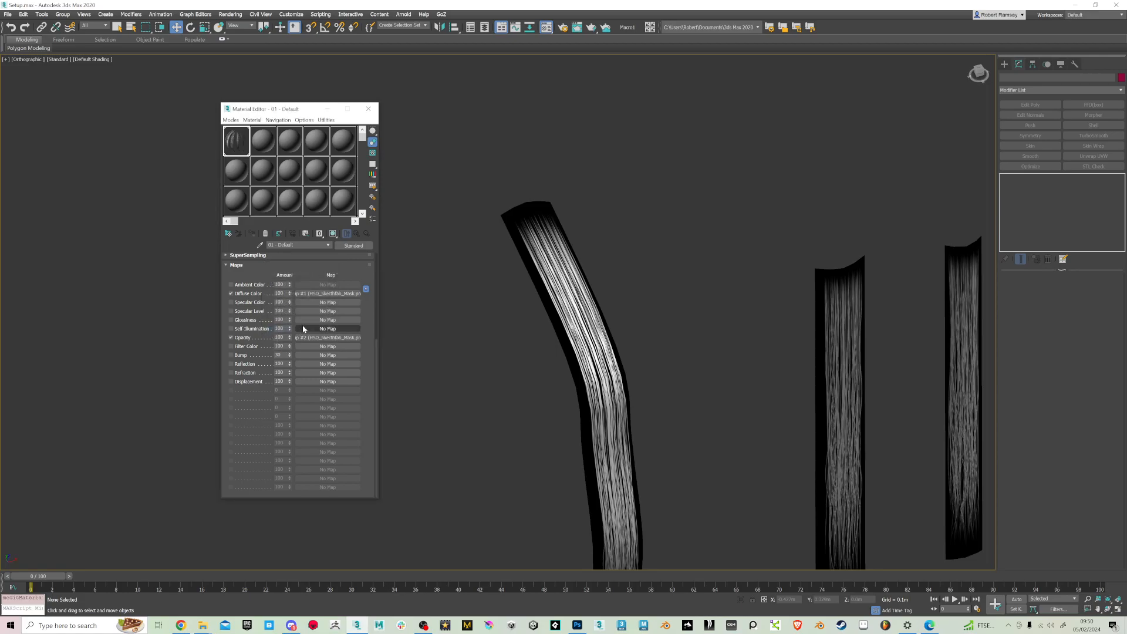
Show the hair card material with its opacity map in the viewport
left_click(328, 245)
left_click(313, 252)
left_click(333, 237)
middle_click_drag(682, 265, 603, 196)
middle_click_drag(654, 248, 661, 304, "alt")
Examine the transparent hair cards from several angles and zoom levels, including the bent clone
mouse_move(50, 57)
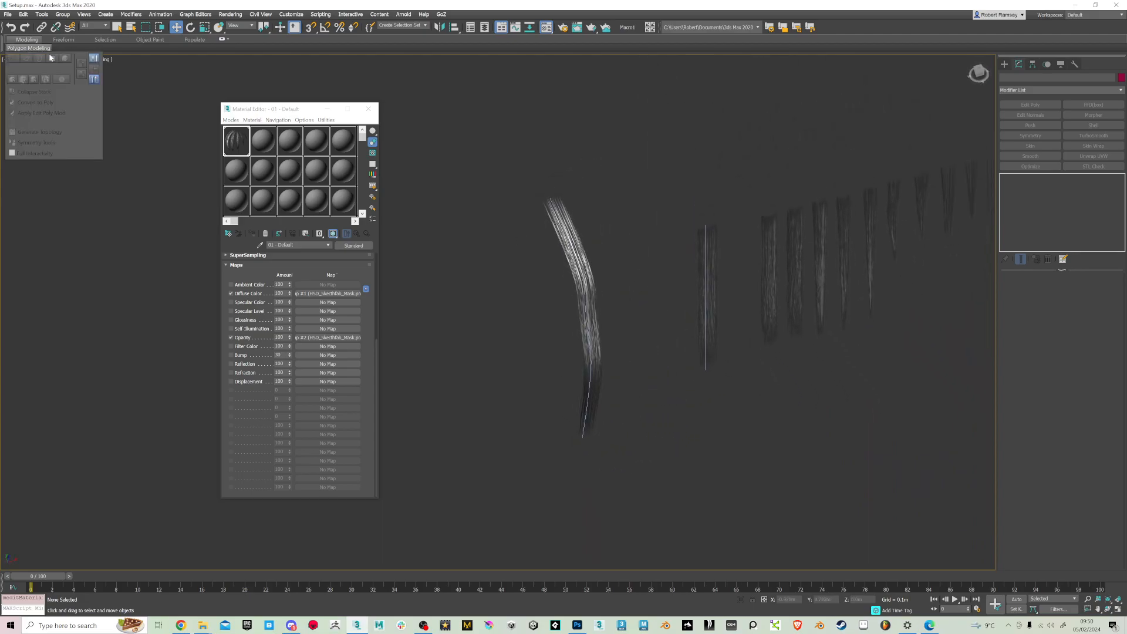
left_click(58, 60)
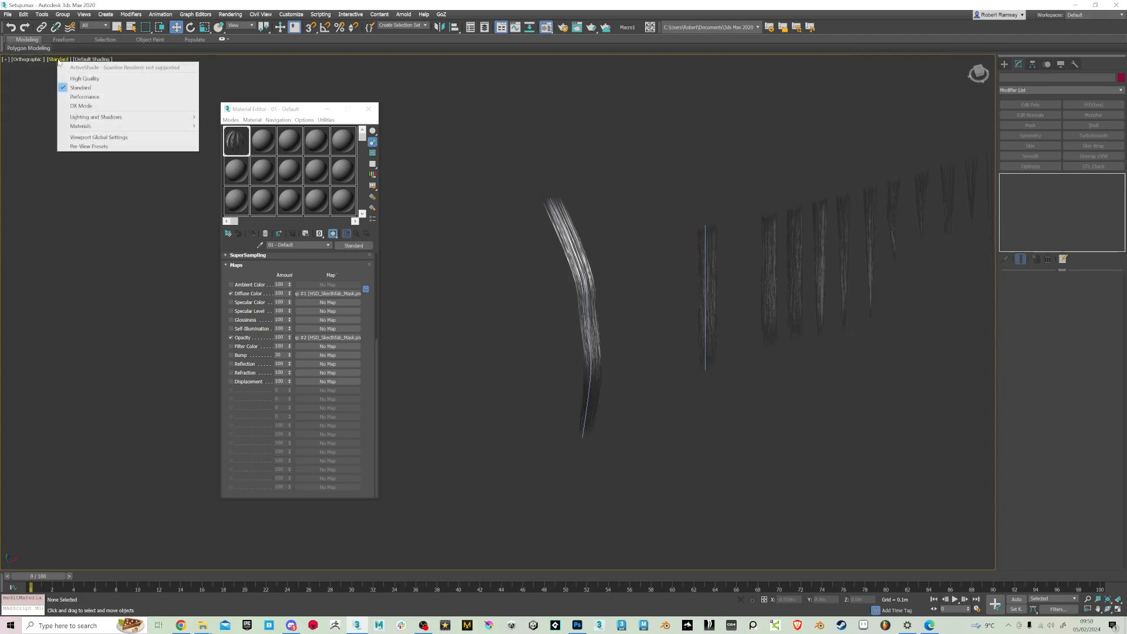
middle_click_drag(734, 309, 772, 287, "alt")
middle_click_drag(709, 301, 738, 309, "alt")
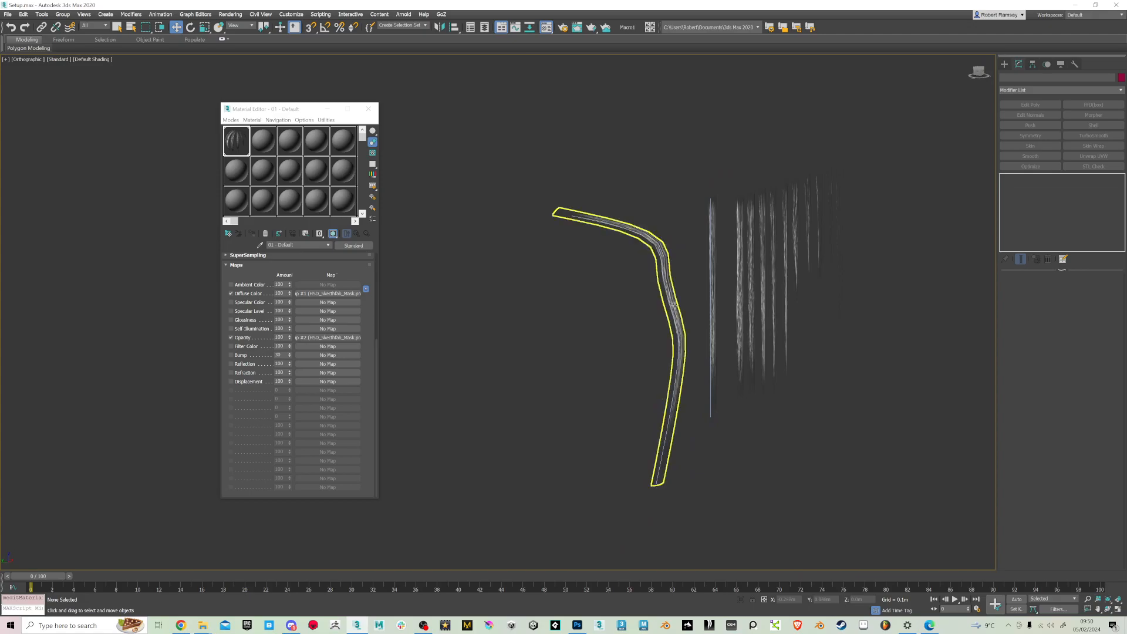
middle_click_drag(688, 445, 737, 374, "alt")
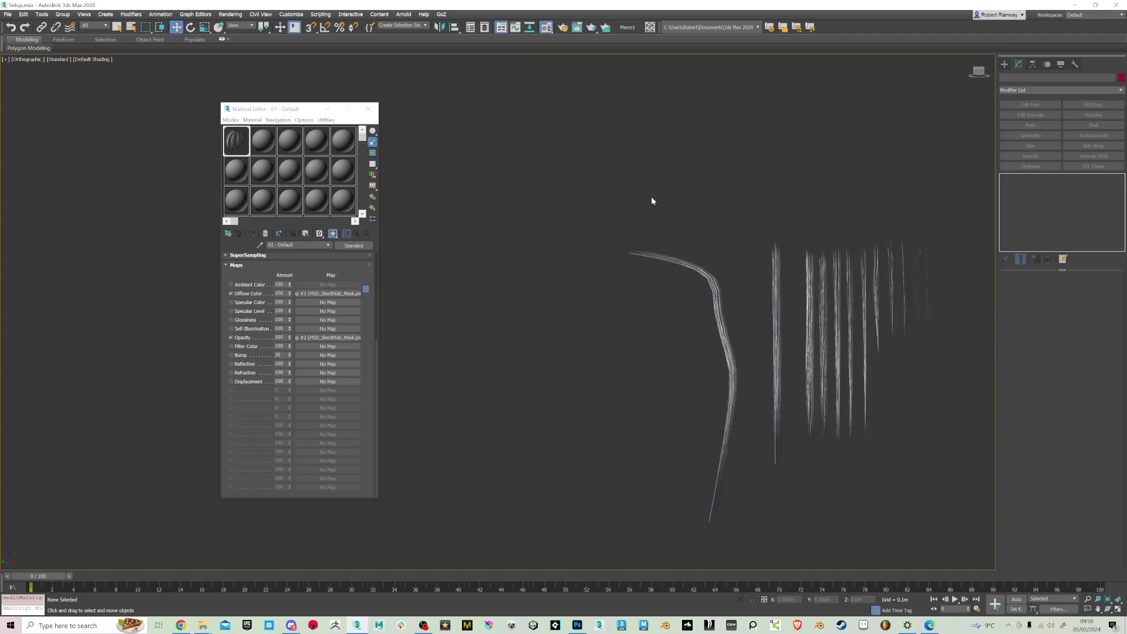
scroll(657, 203, "up", 4)
middle_click_drag(720, 315, 480, 224)
scroll(581, 267, "down", 5)
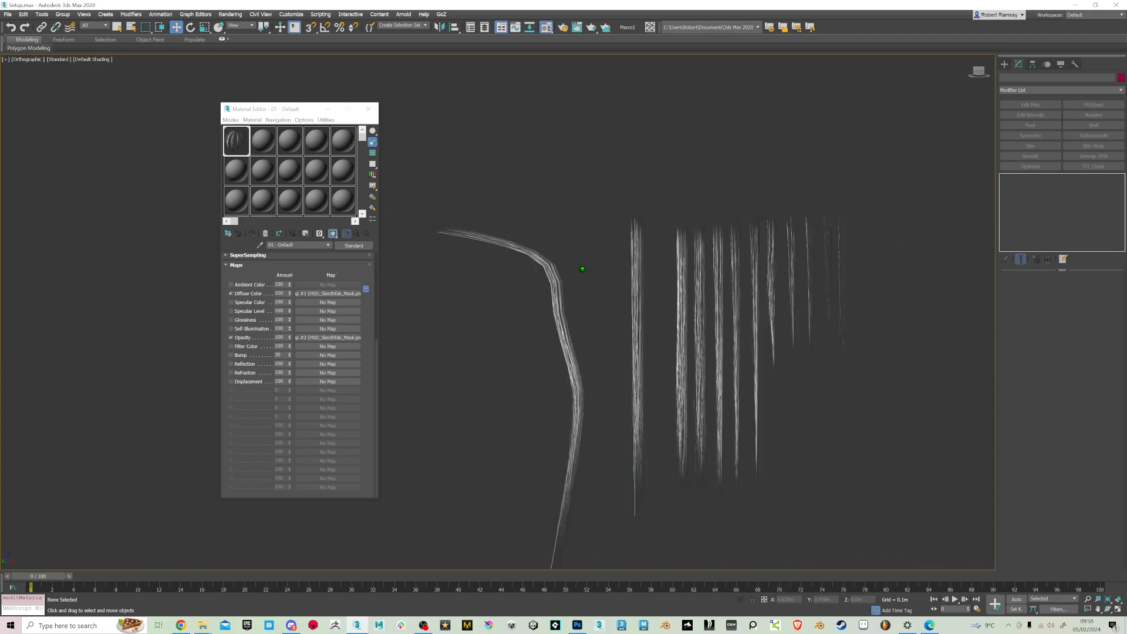
left_click(572, 336)
middle_click_drag(622, 345, 725, 310, "alt")
scroll(697, 321, "up", 5)
key("ctrl+z")
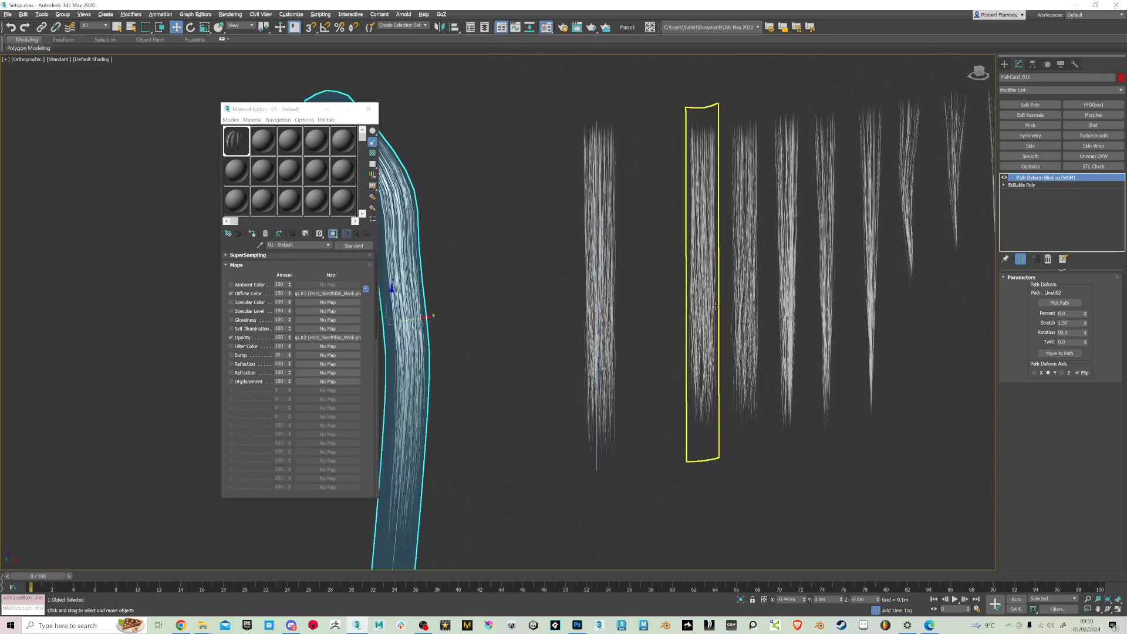
Switch the viewport rendering to High Quality and deselect the card
scroll(717, 318, "down", 3)
middle_click_drag(667, 354, 653, 351, "alt")
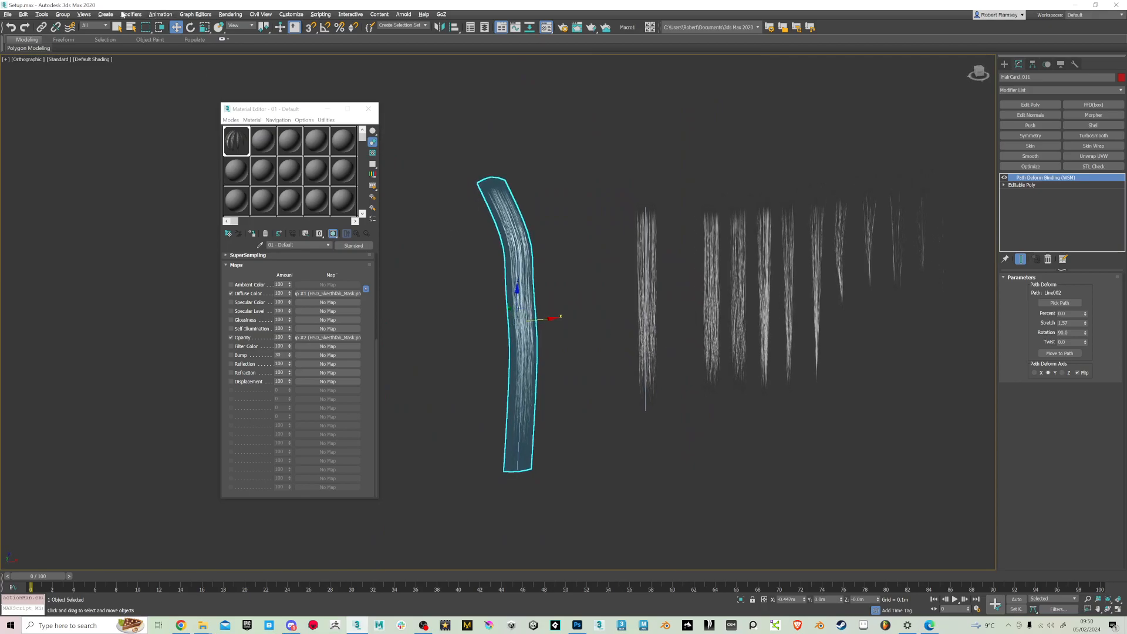
left_click(57, 59)
left_click(66, 78)
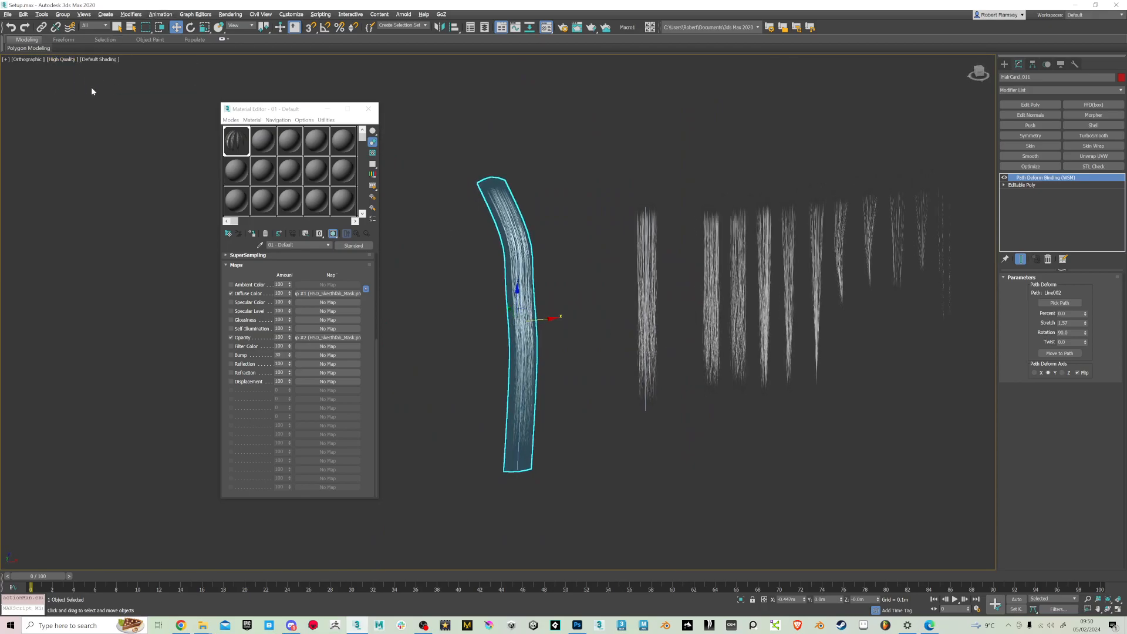
middle_click_drag(611, 360, 573, 364, "alt")
left_click(578, 382)
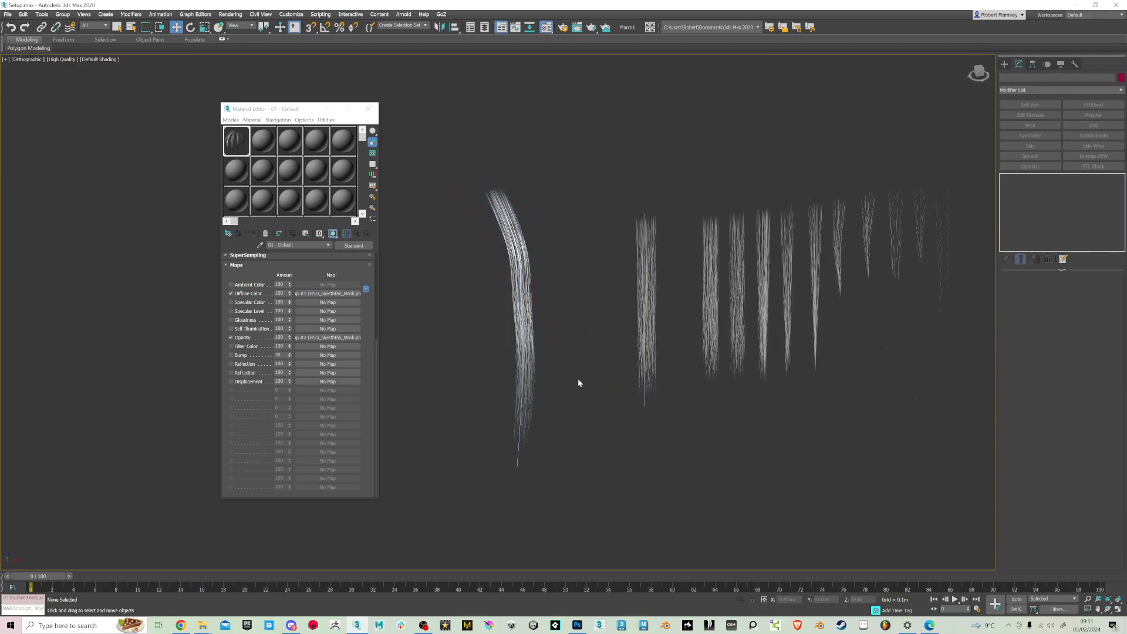
Change the hair card material's Diffuse colour to red
left_click(323, 245)
left_click_drag(310, 274, 322, 426)
left_click(270, 315)
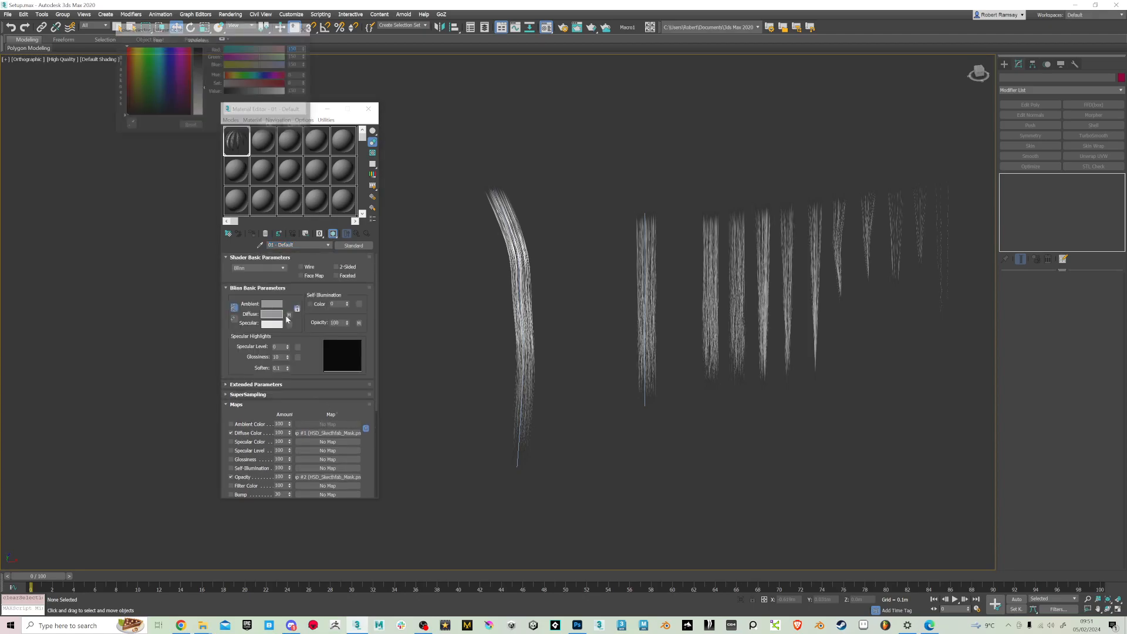
left_click_drag(226, 83, 280, 93)
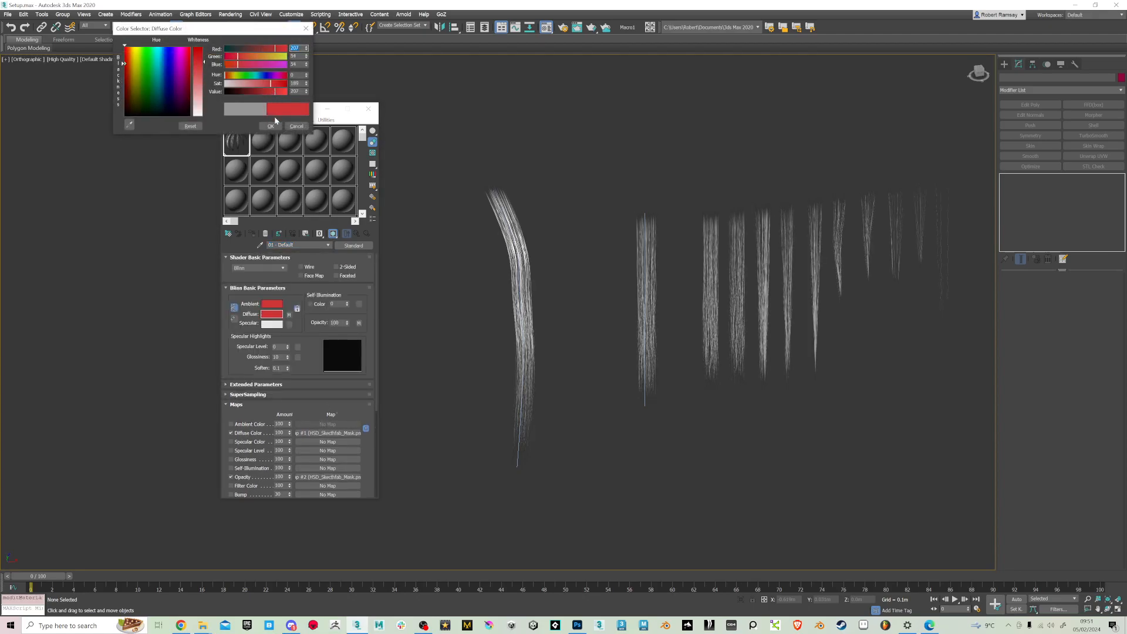
left_click(271, 126)
Lower the Diffuse Color map amount to about 23 and raise the material's Specular Level to about 75
left_click_drag(289, 433, 295, 453)
mouse_move(288, 348)
left_mouse_down()
mouse_move(287, 324)
mouse_move(288, 350)
left_mouse_up()
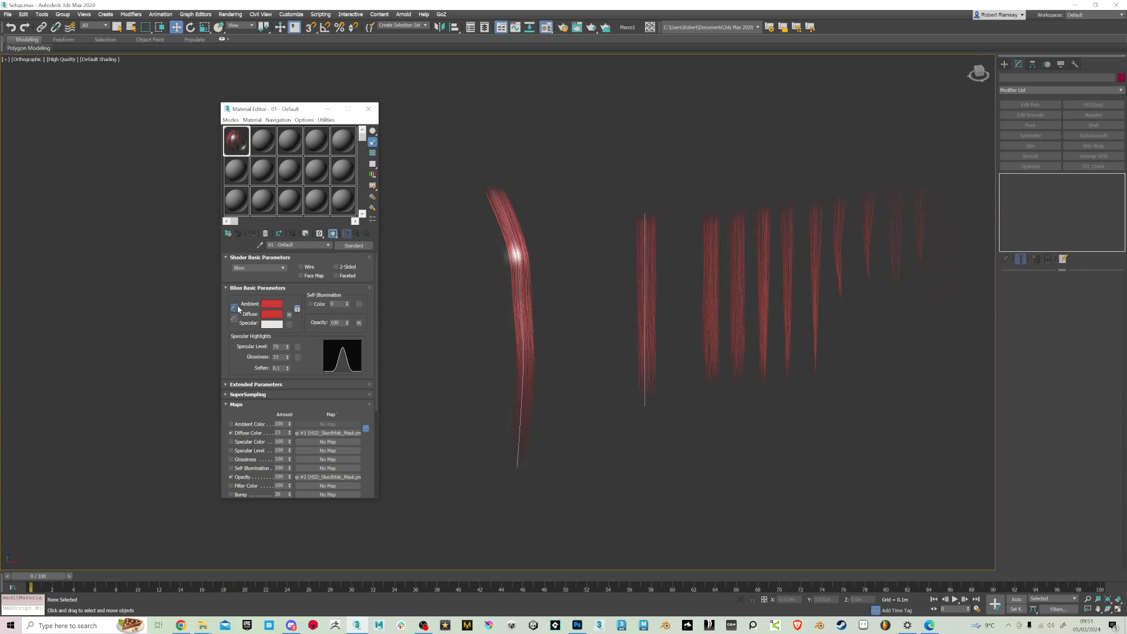
Switch the material's shader to Anisotropic and adjust its highlight to a Specular Level of about 65 with low Glossiness
left_click(264, 269)
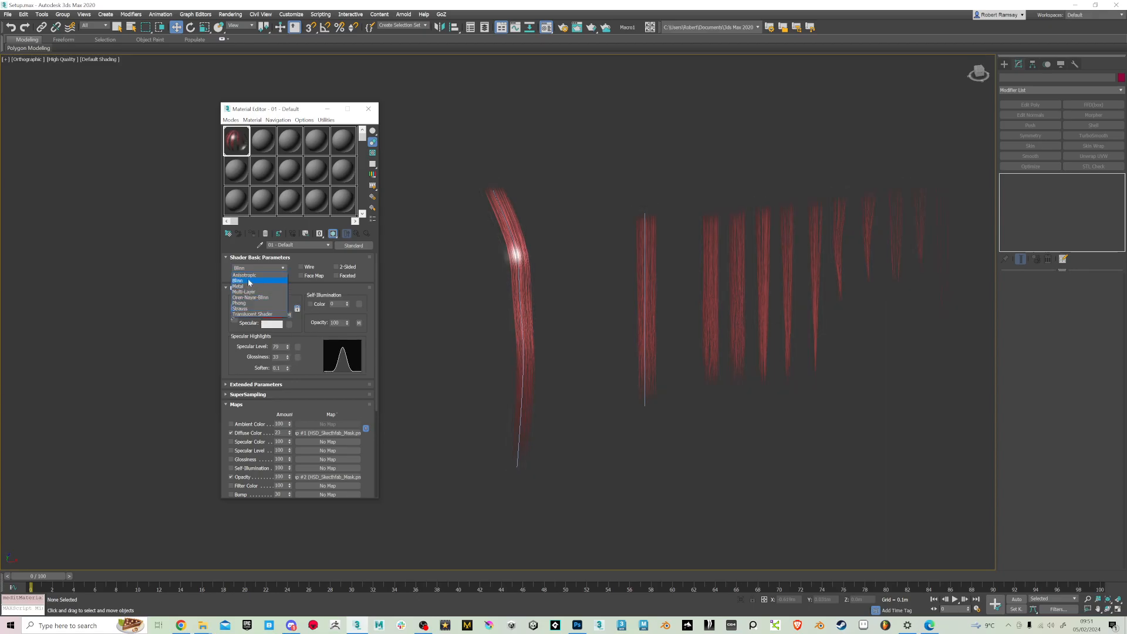
left_click(247, 275)
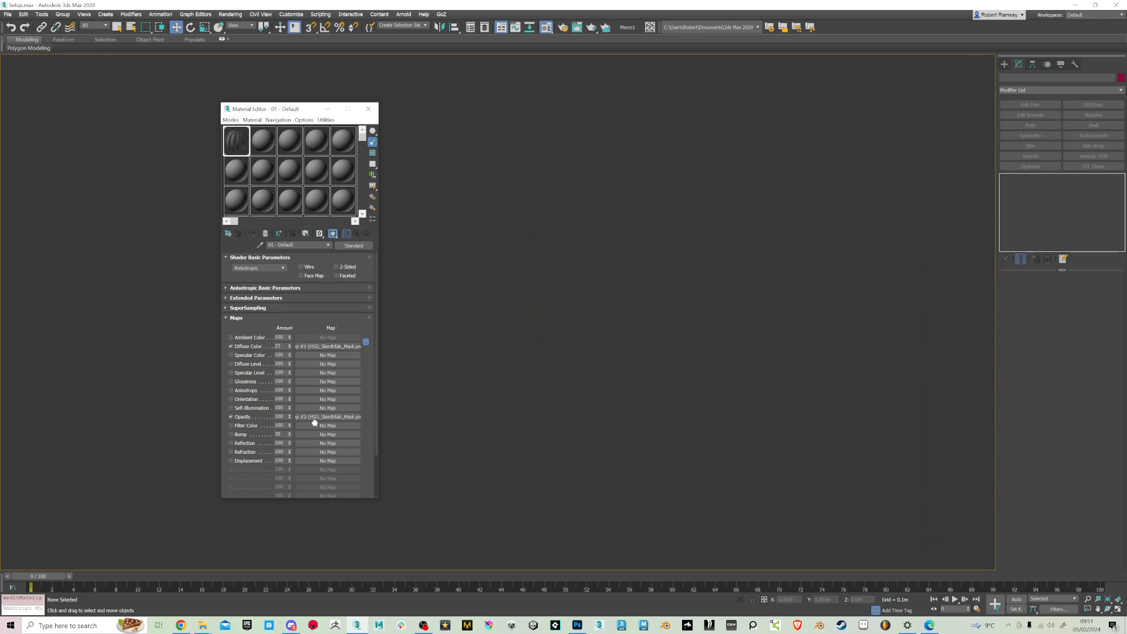
left_click(249, 288)
left_click_drag(287, 356, 287, 385)
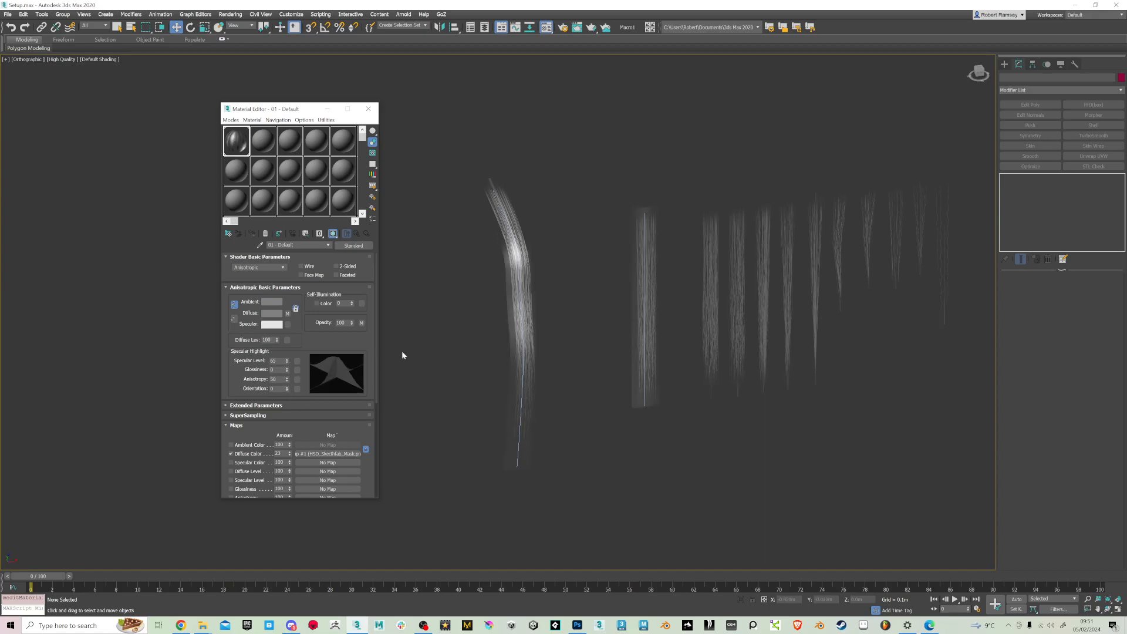
Copy the material's Diffuse Color map into the Specular Color slot using the Copy method
scroll(522, 315, "up", 3)
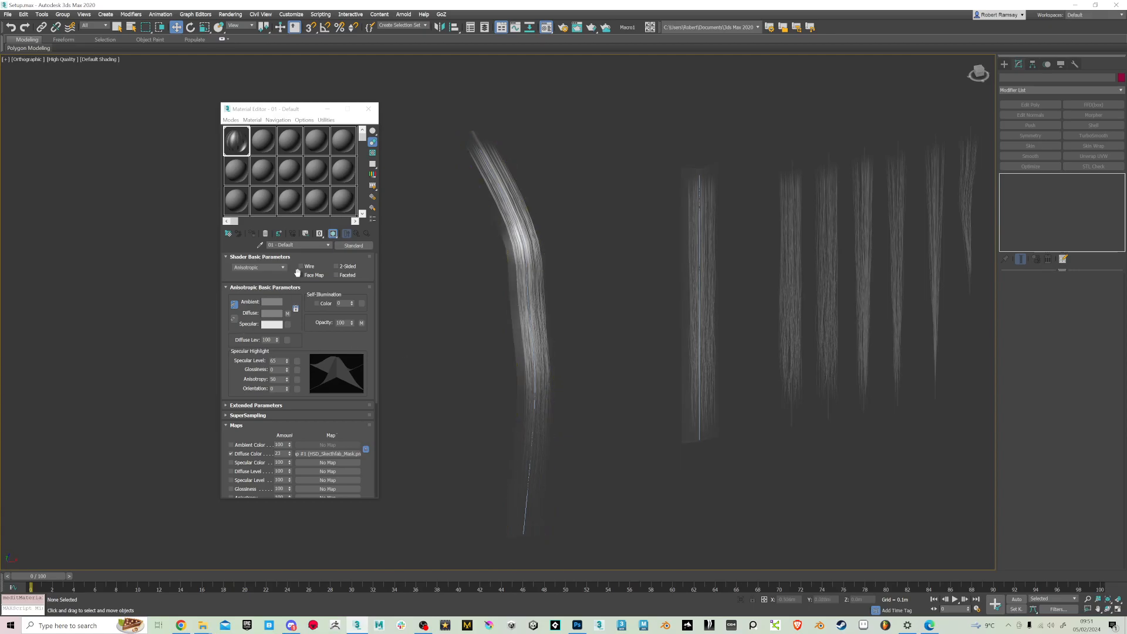
left_click(324, 247)
scroll(323, 432, "down", 3)
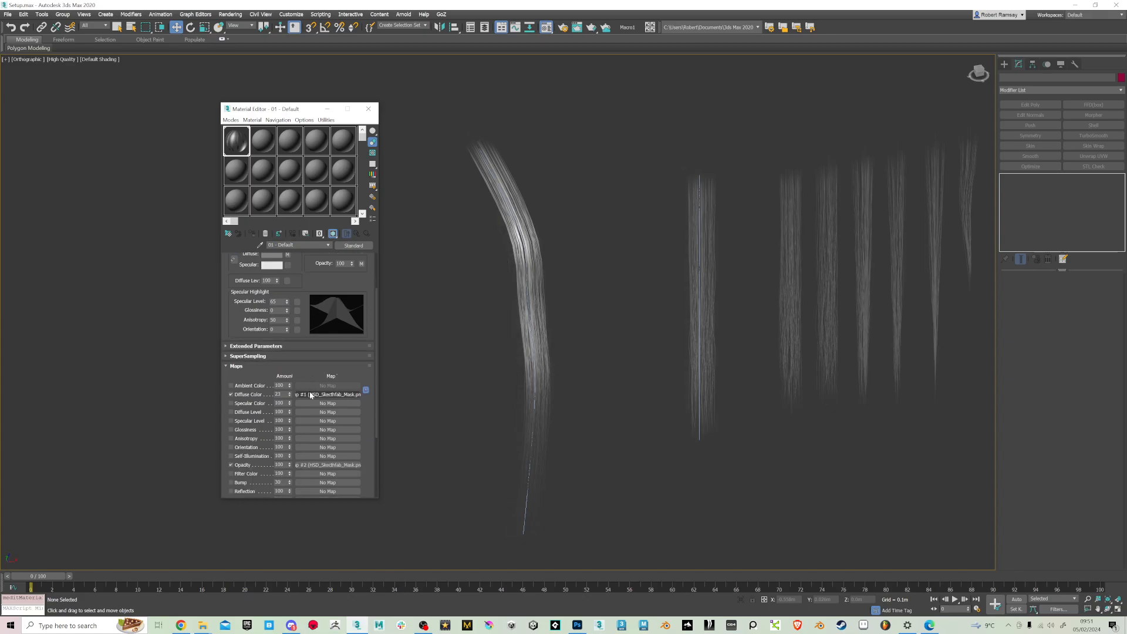
left_click_drag(312, 403, 312, 403)
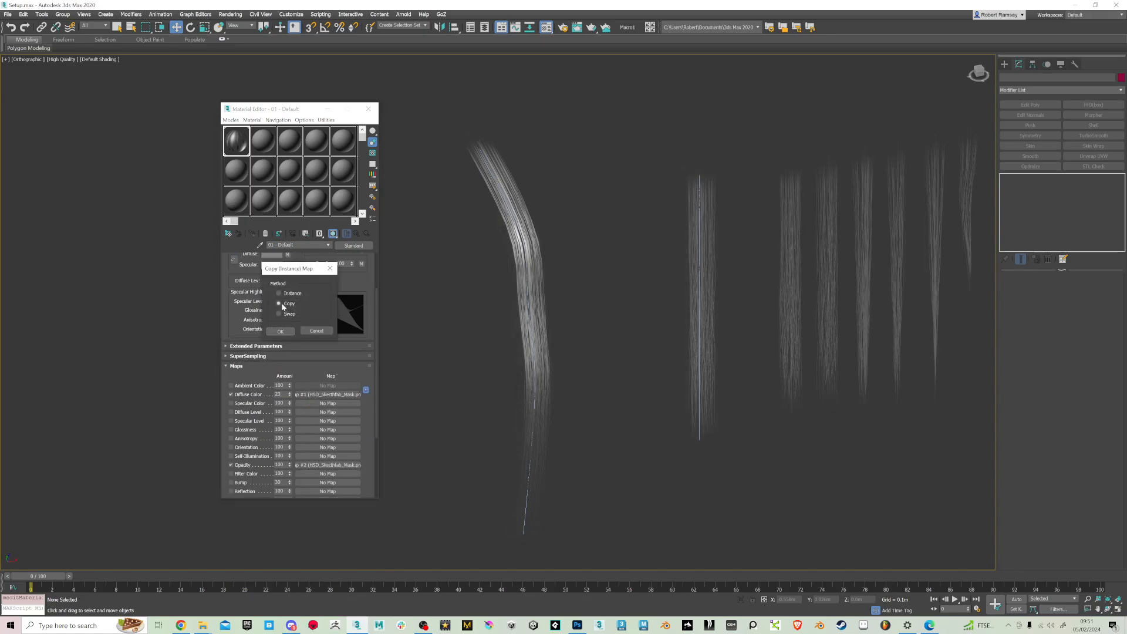
left_click(287, 333)
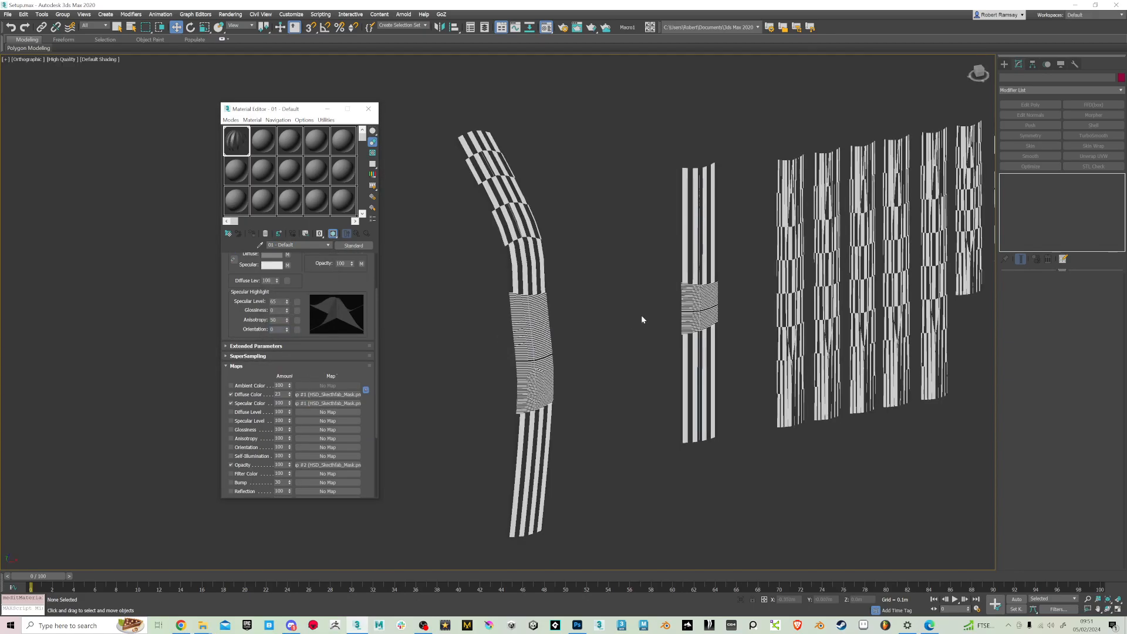
middle_click_drag(608, 370, 554, 261, "alt")
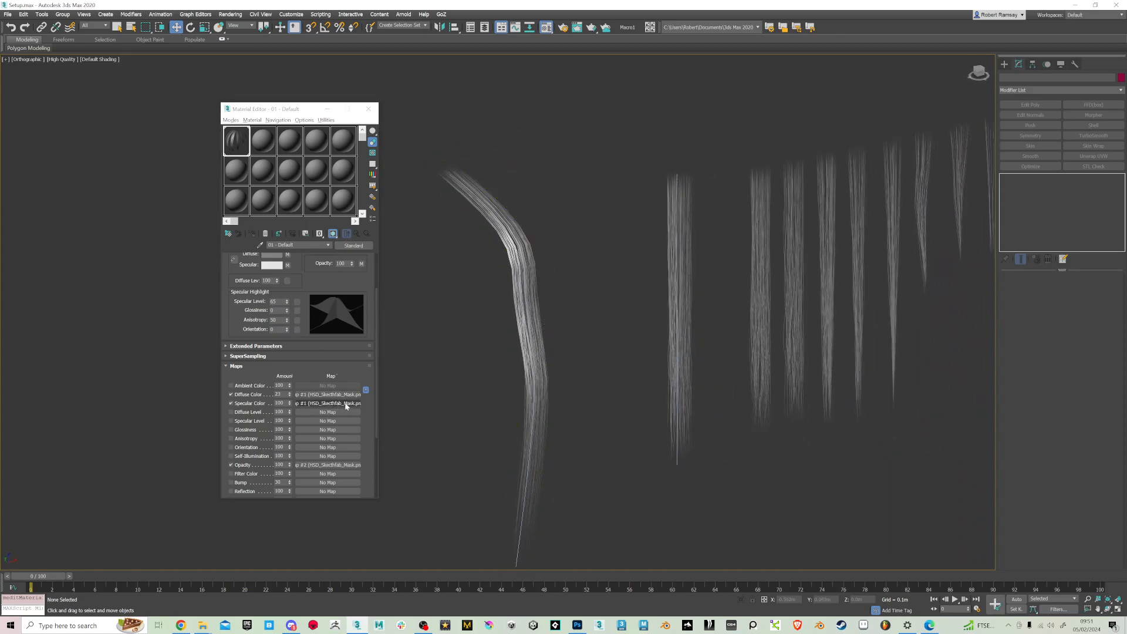
mouse_move(579, 276)
middle_mouse_down("alt")
mouse_move(552, 279)
mouse_move(564, 274)
middle_mouse_up("alt")
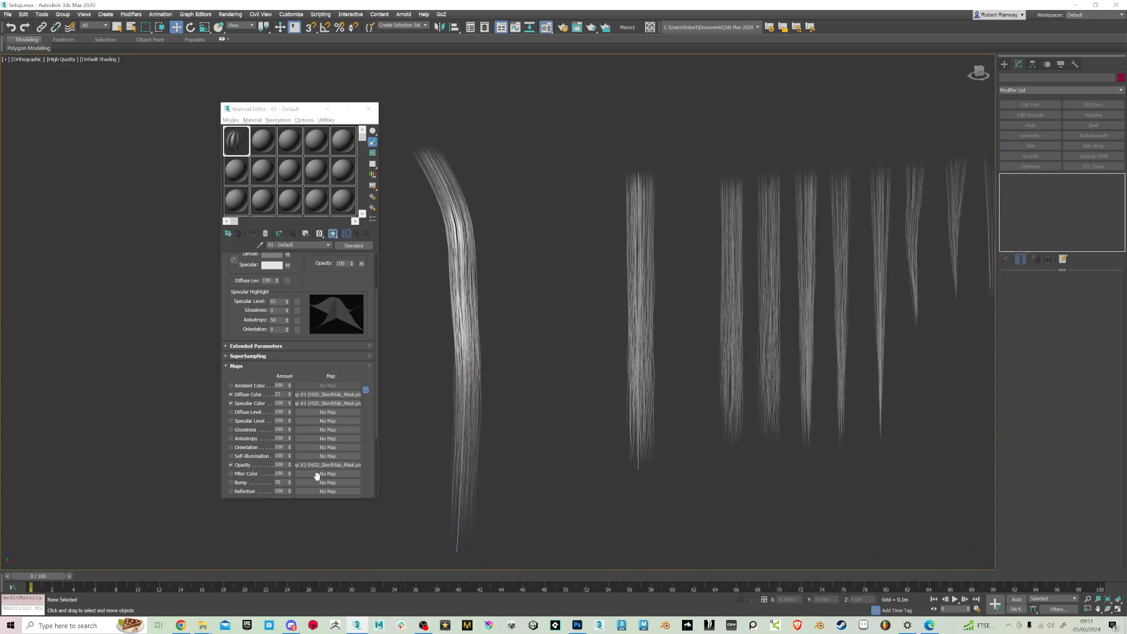
Place the material's Opacity map in the Bump slot as an instance
scroll(327, 472, "down", 1)
left_click_drag(331, 458, 331, 475)
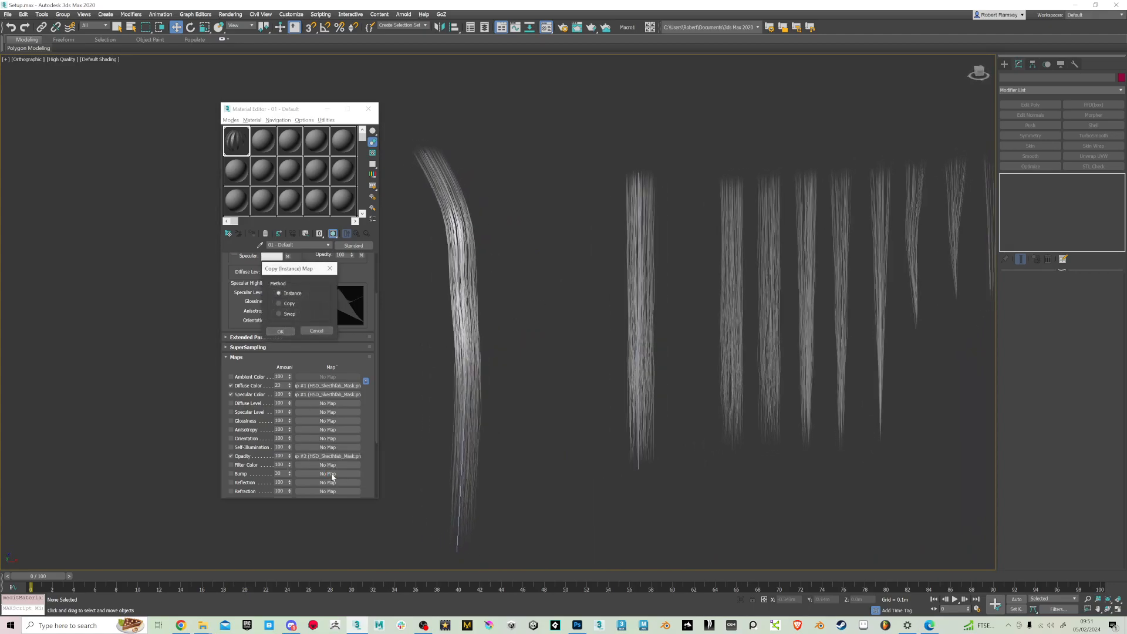
left_click(281, 331)
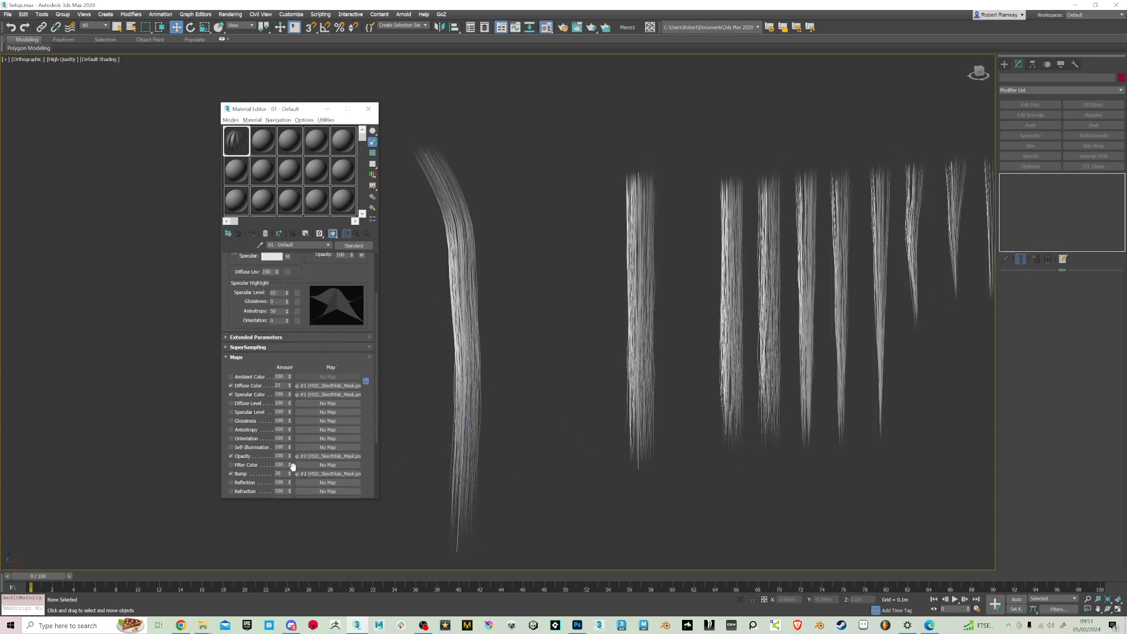
Set the material's Bump map amount to 20
left_click_drag(293, 450, 293, 448)
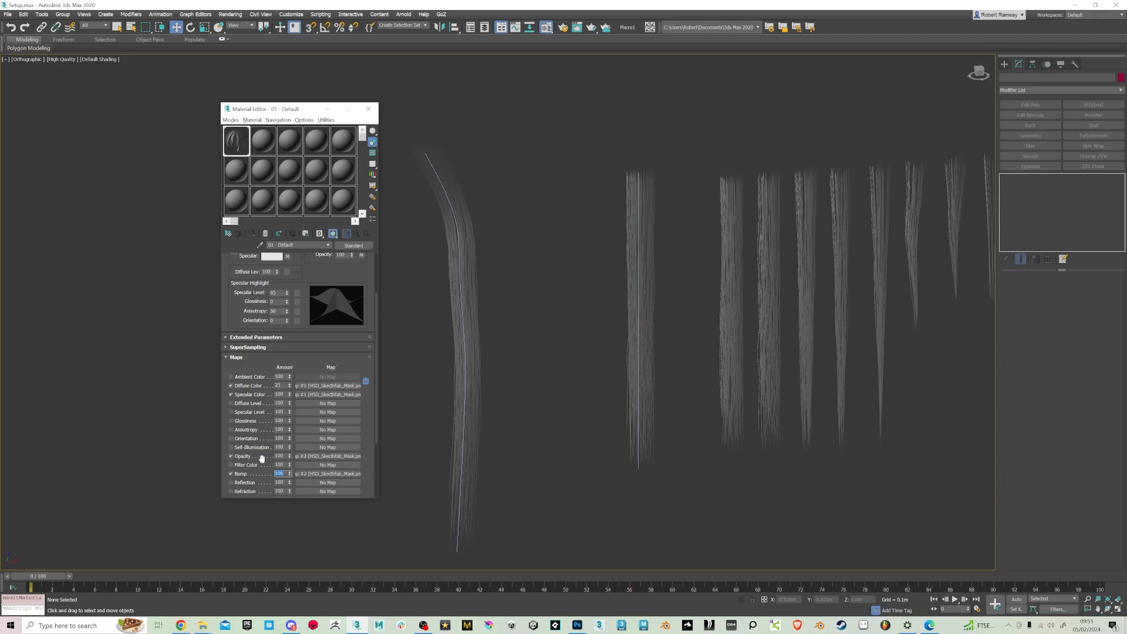
key("Return")
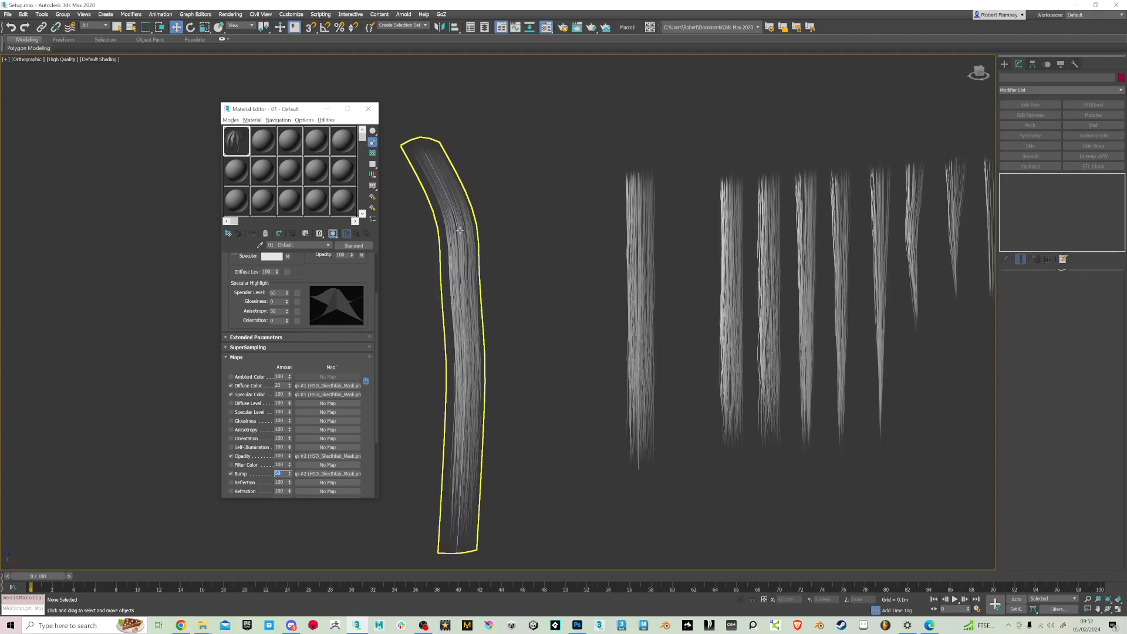
scroll(463, 227, "up", 5)
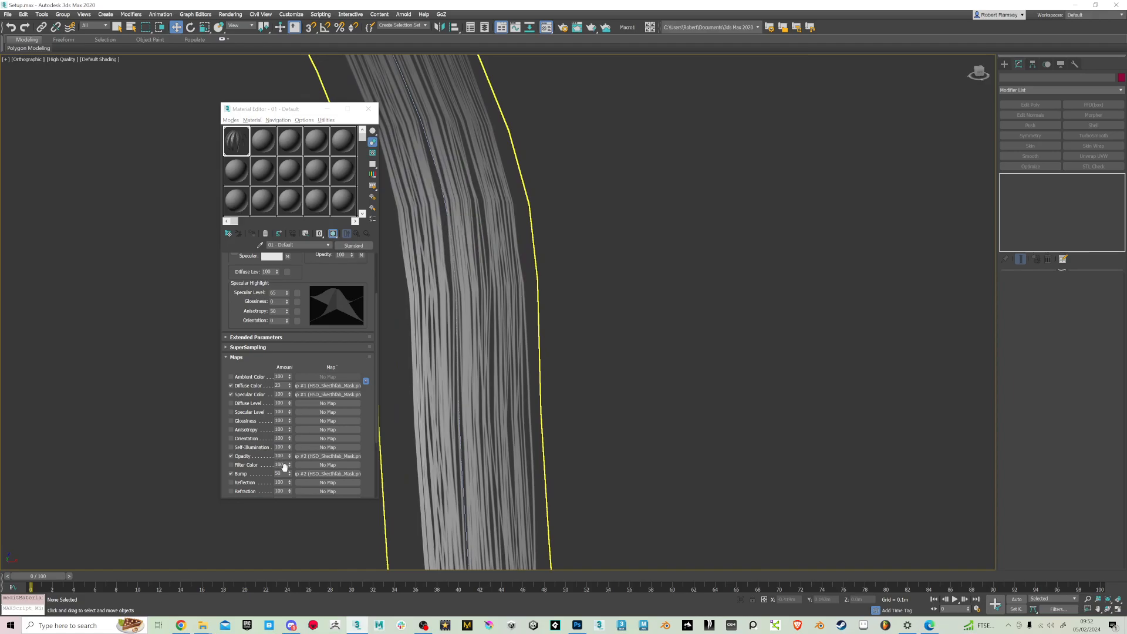
left_click_drag(285, 474, 267, 453)
type("20")
key("Return")
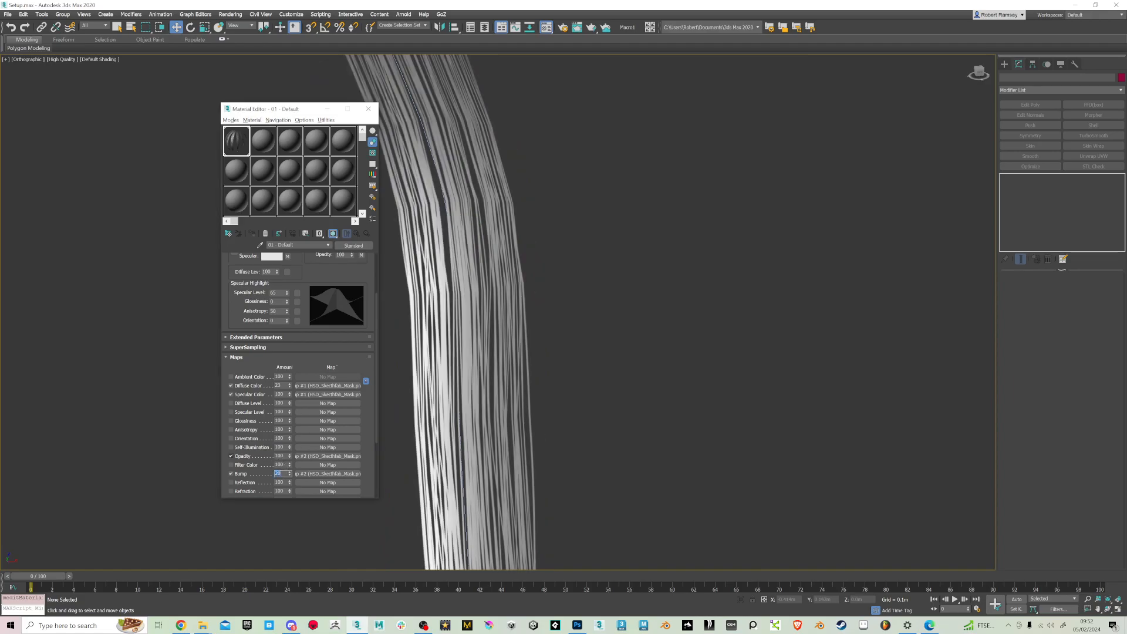
Tighten the hair material's specular highlight with high Glossiness, a Specular Level of about 61 and an Anisotropy of about 79
left_click_drag(287, 290, 288, 314)
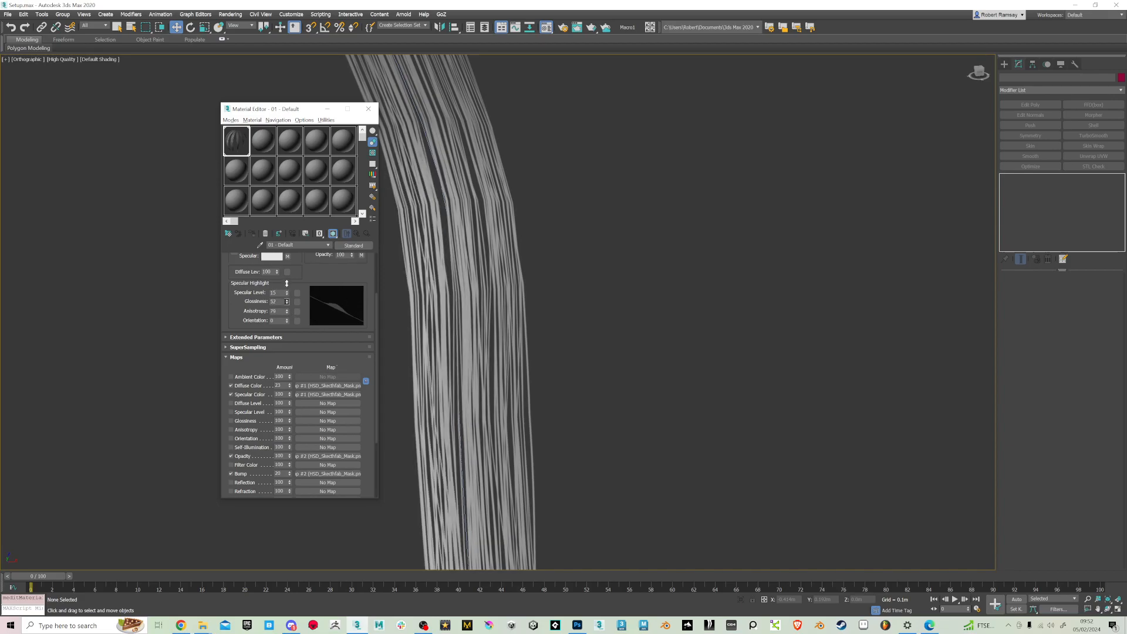
mouse_move(287, 292)
left_mouse_down()
mouse_move(288, 276)
mouse_move(288, 288)
left_mouse_up()
scroll(534, 387, "down", 3)
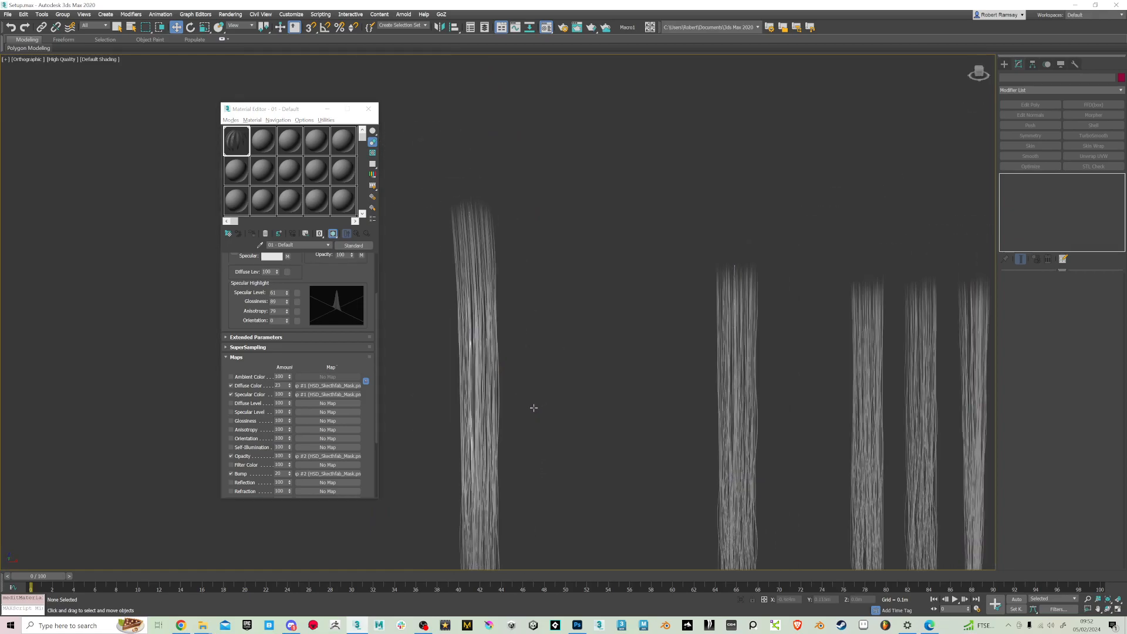
middle_click_drag(533, 408, 536, 406, "alt")
scroll(463, 367, "up", 4)
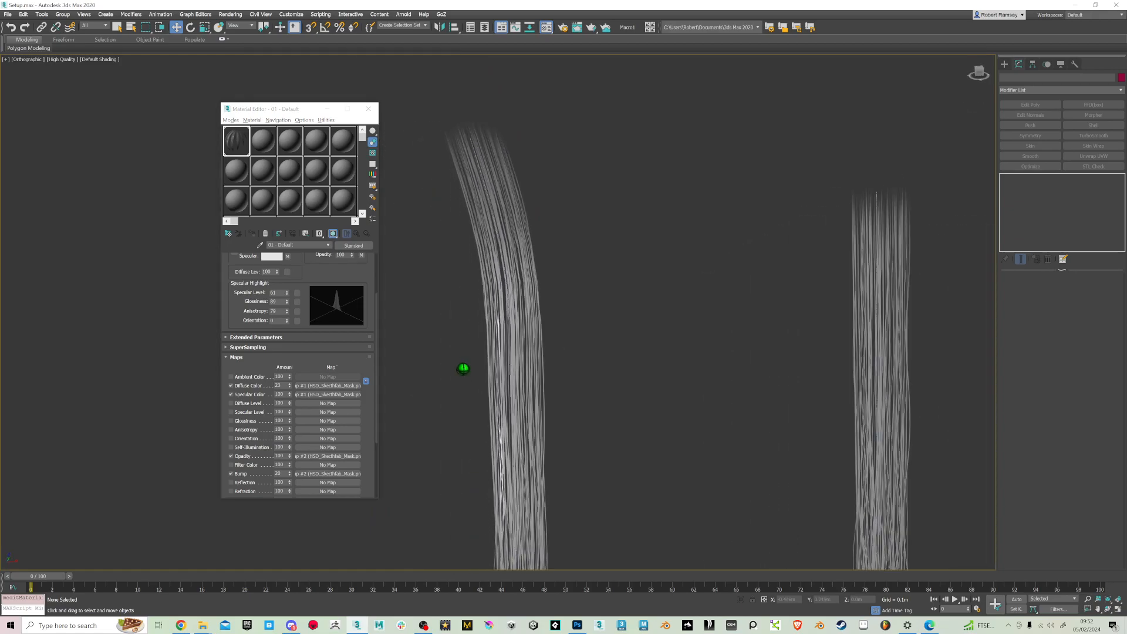
Lower the highlight's Glossiness to about 63, readjust its Anisotropy, and close the Material Editor
left_click_drag(286, 306, 289, 319)
scroll(631, 347, "down", 6)
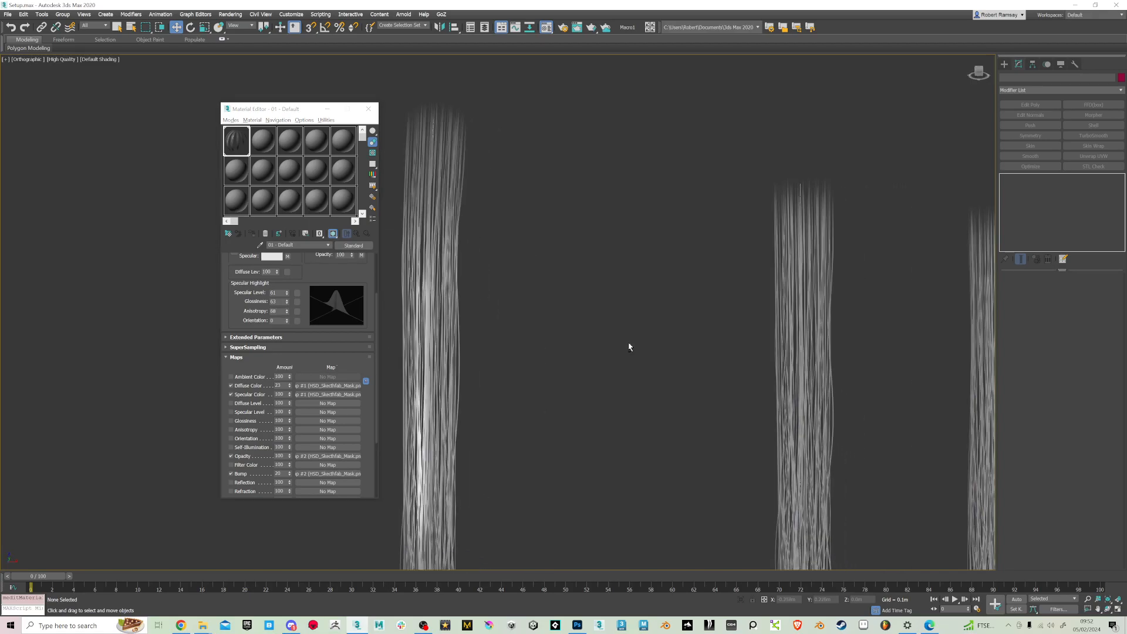
scroll(534, 364, "up", 3)
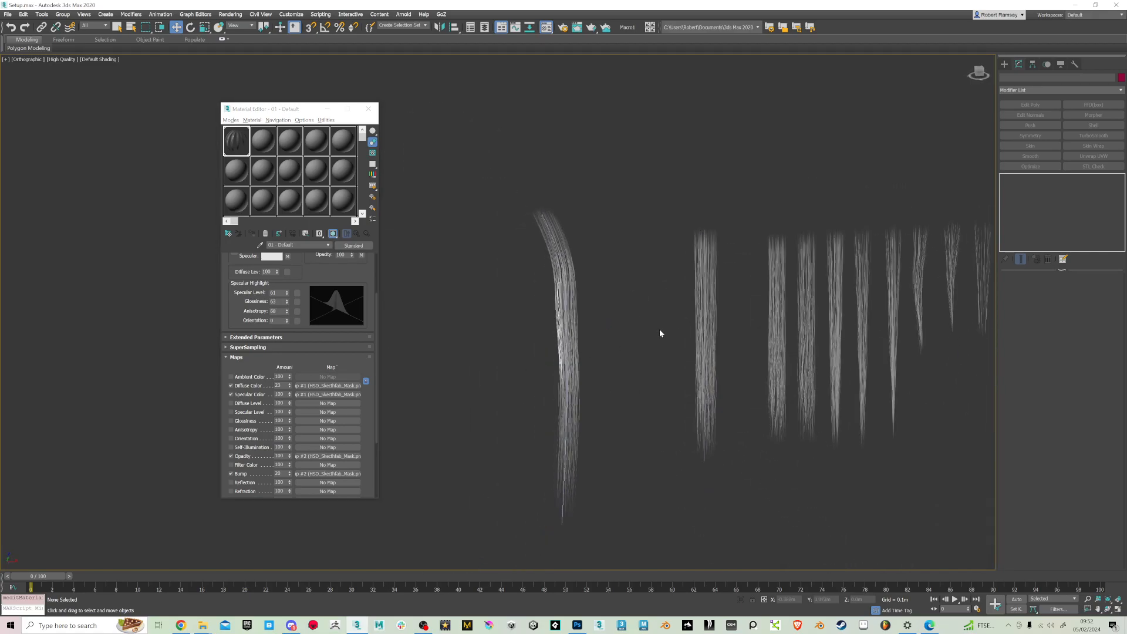
middle_click_drag(732, 368, 640, 368)
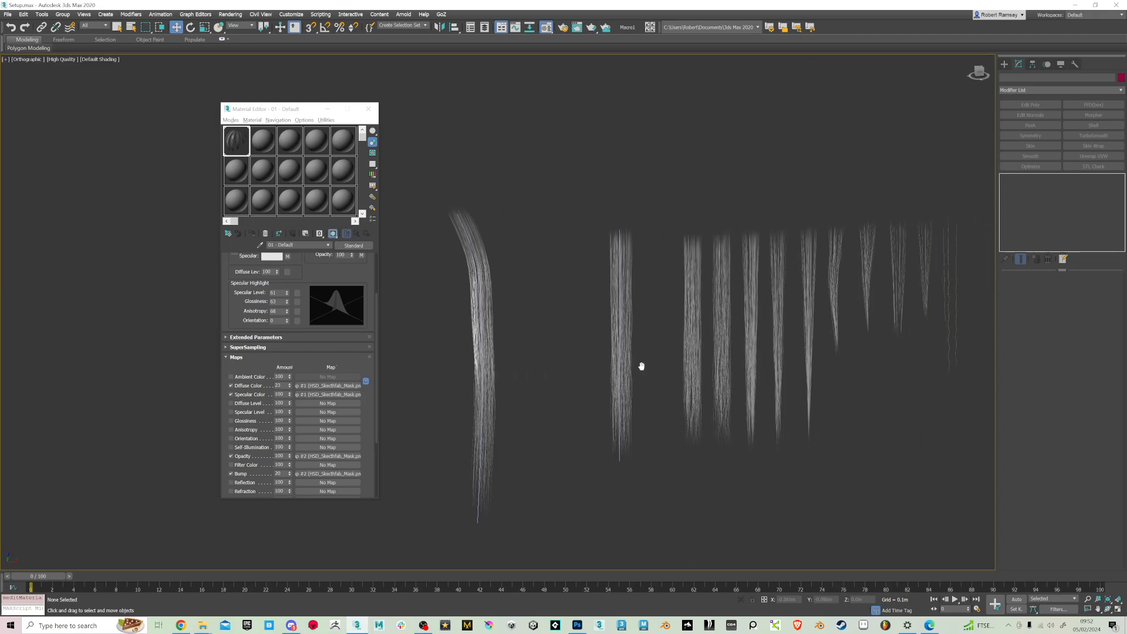
left_click(368, 109)
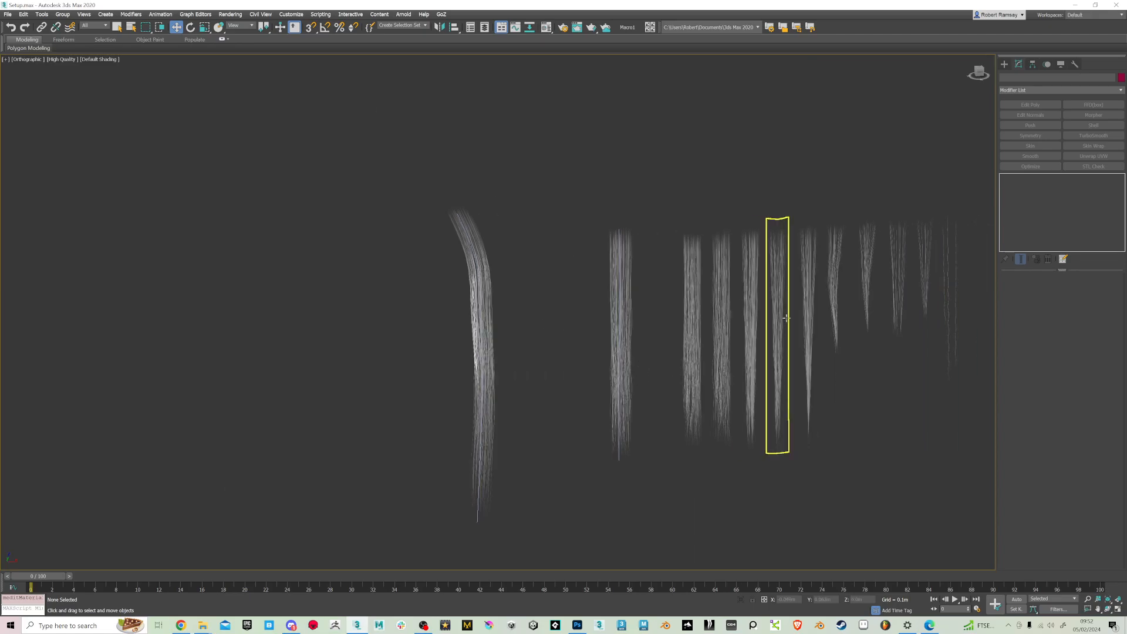
middle_click_drag(775, 328, 572, 329)
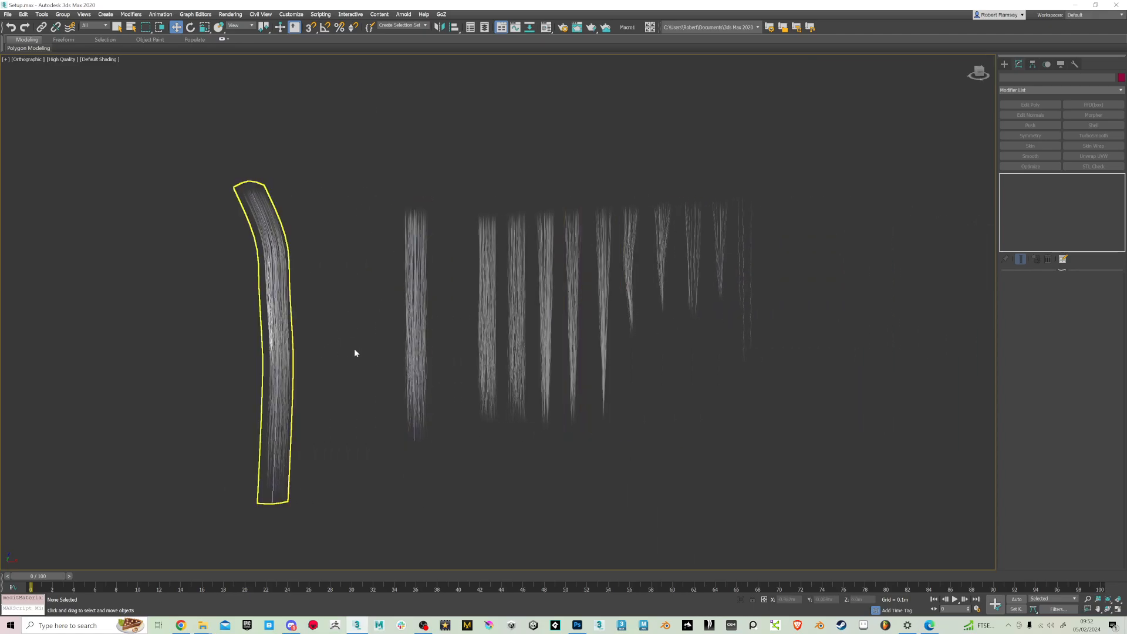